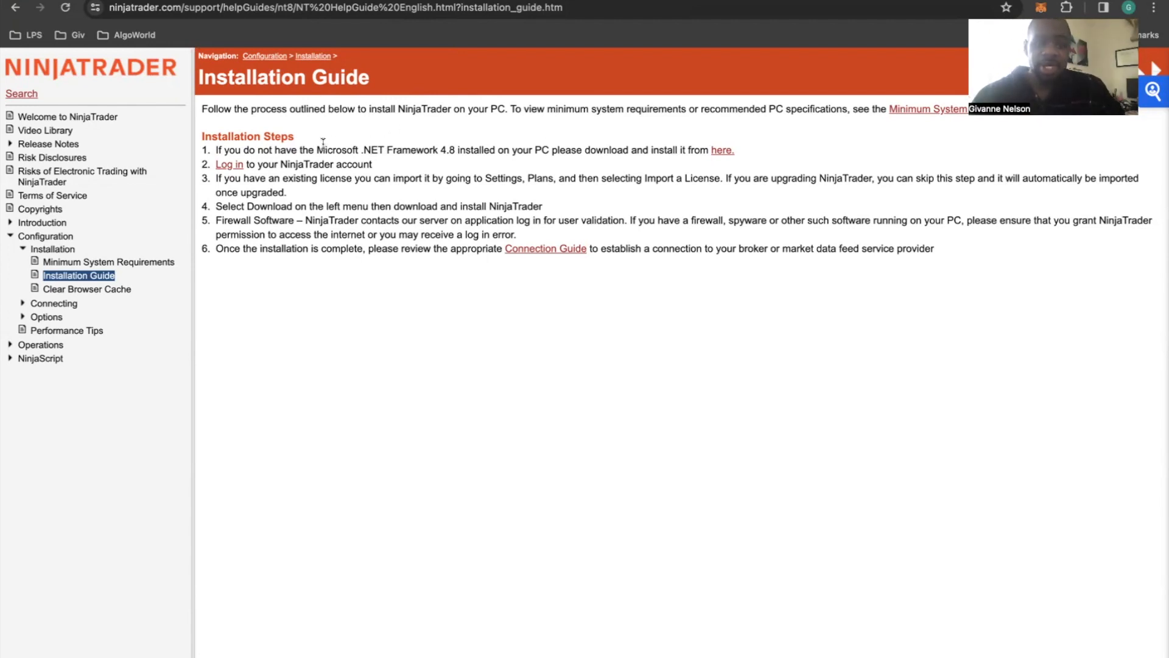
# - Highlight the Microsoft .NET Framework requirement in the first step of the installation guide
pyautogui.moveTo(317, 149); pyautogui.dragTo(441, 154)
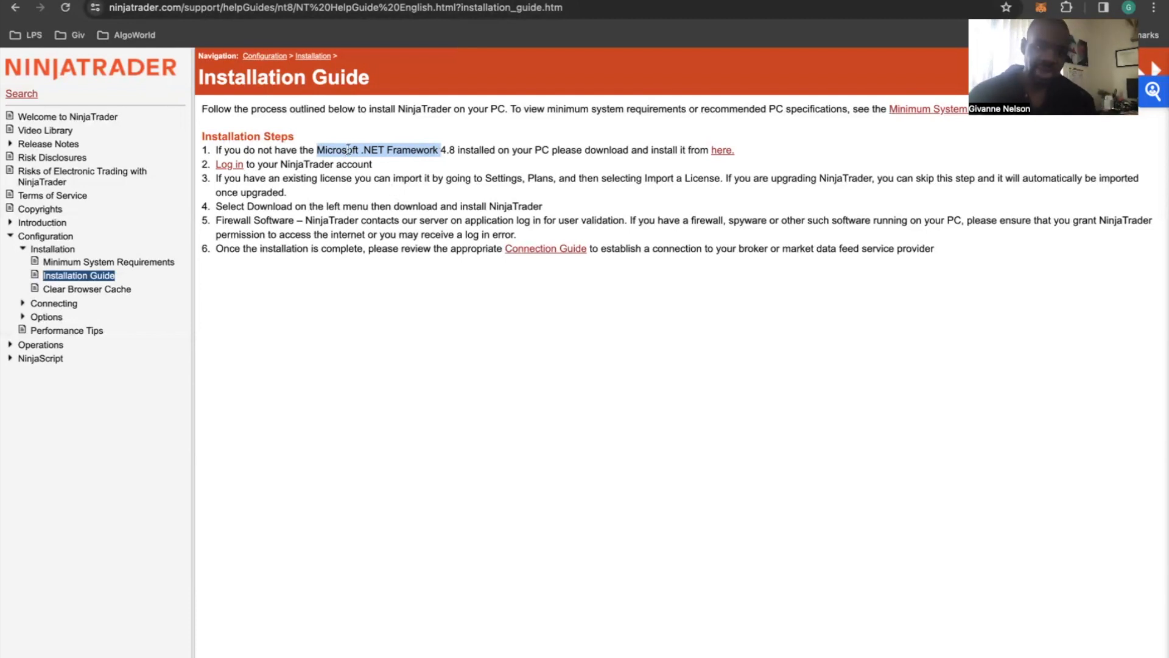
pyautogui.click(319, 150)
pyautogui.moveTo(317, 149); pyautogui.dragTo(440, 151)
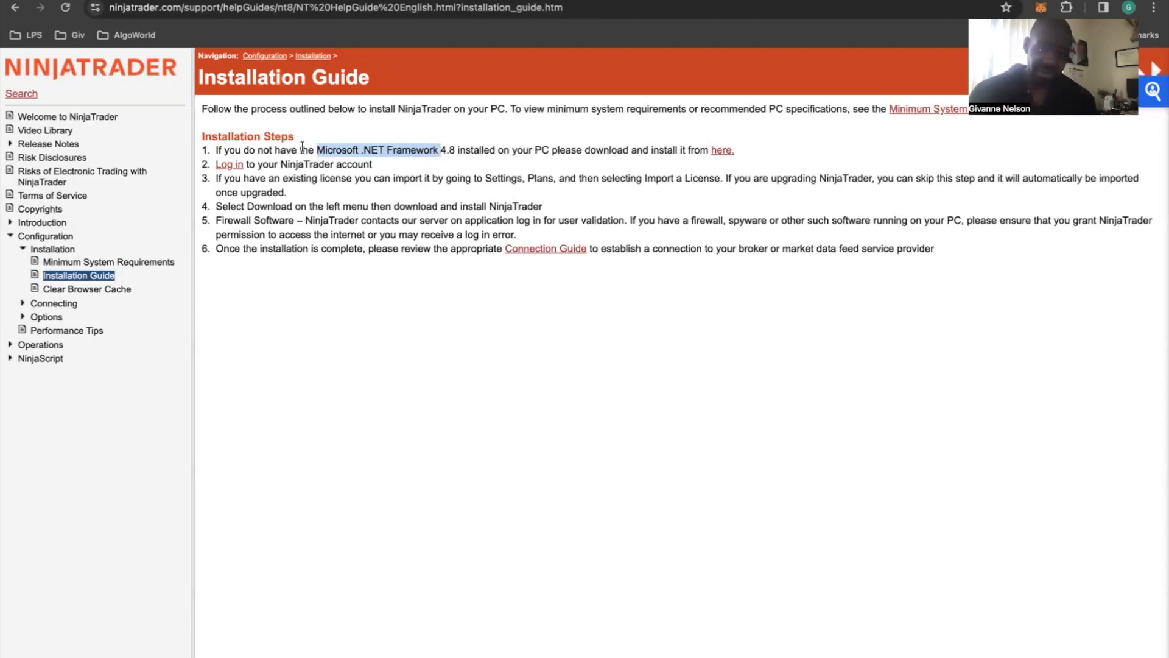
pyautogui.moveTo(327, 149); pyautogui.dragTo(427, 151)
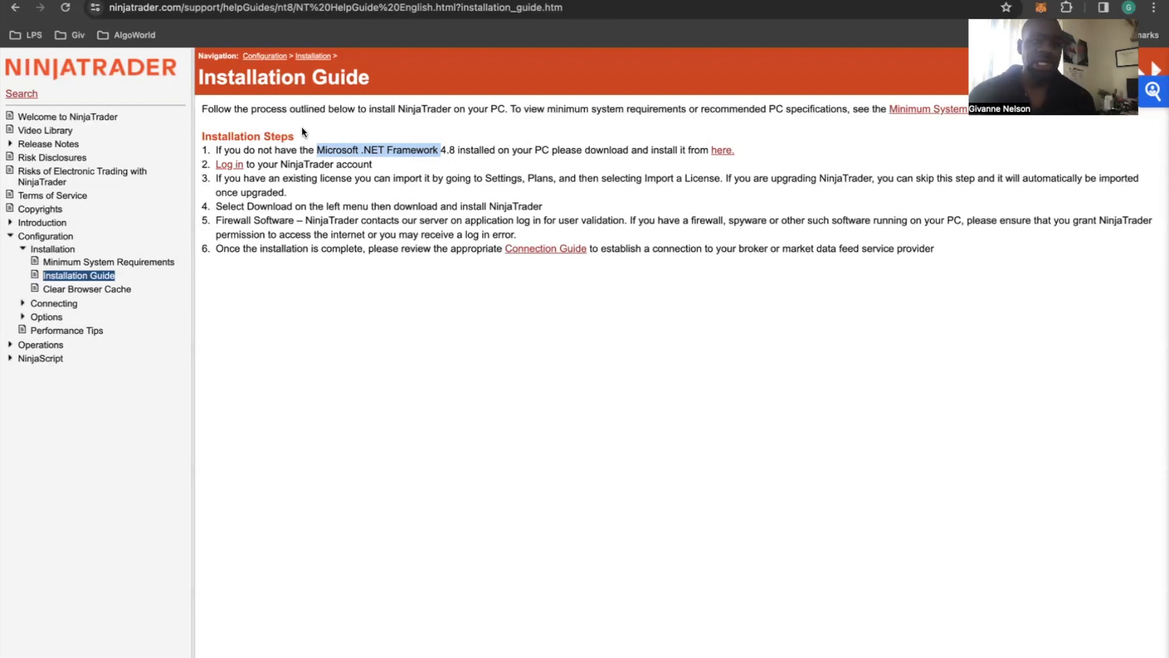
# - Switch to the TradingView chart and shrink the Strategy Tester area to show more of the price chart
pyautogui.click(244, 1)
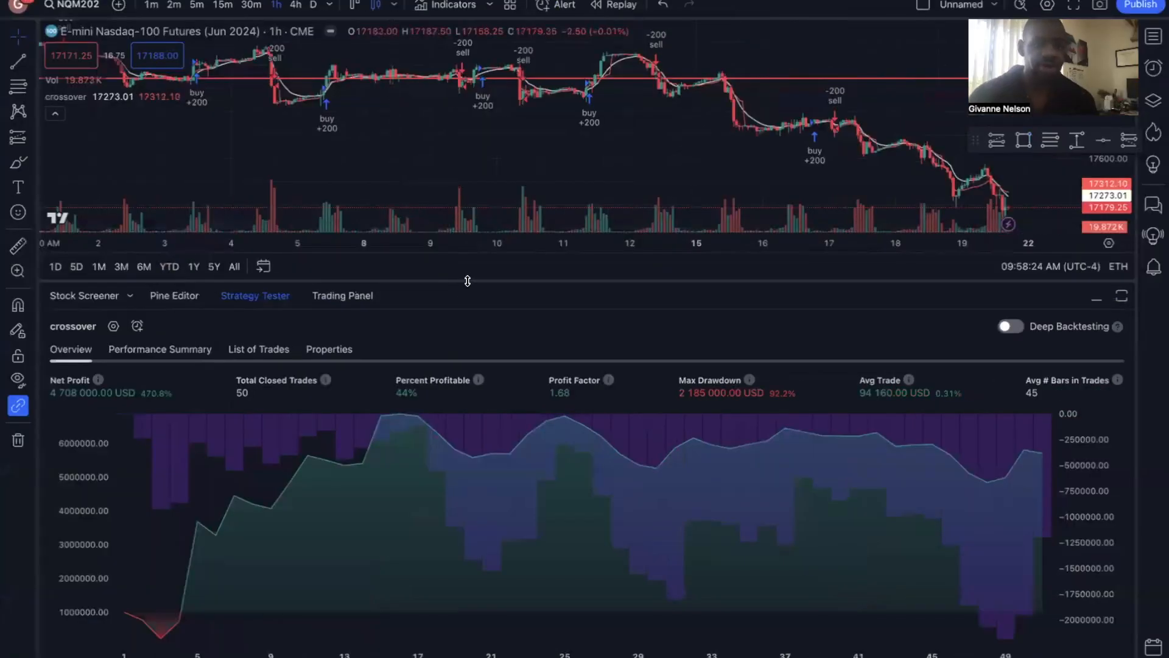
pyautogui.moveTo(468, 281); pyautogui.dragTo(491, 486)
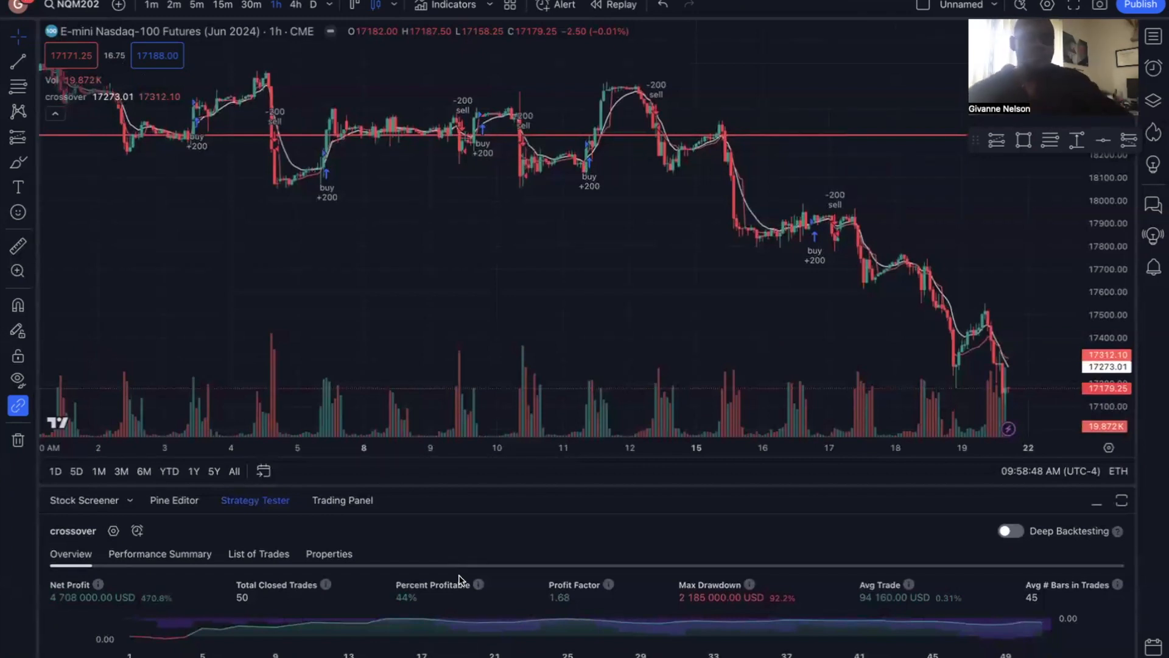
# - Switch to NinjaTrader and start a new strategy in the Strategy Builder, proceeding to its general settings
pyautogui.hotkey('ctrl', 'Left')
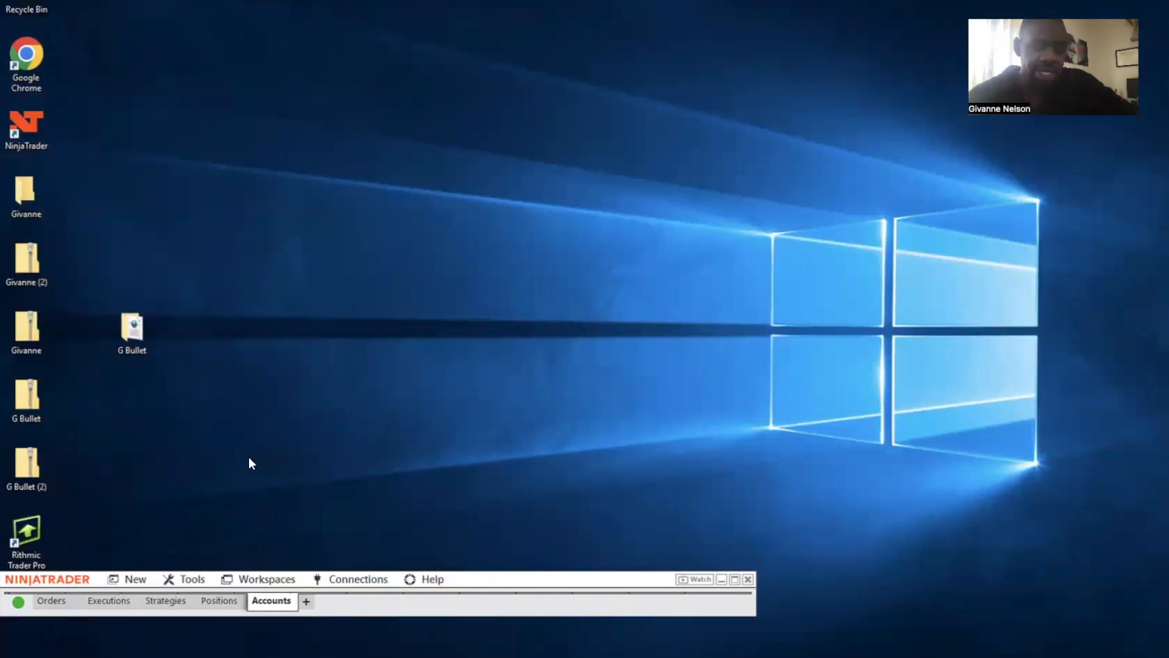
pyautogui.click(131, 580)
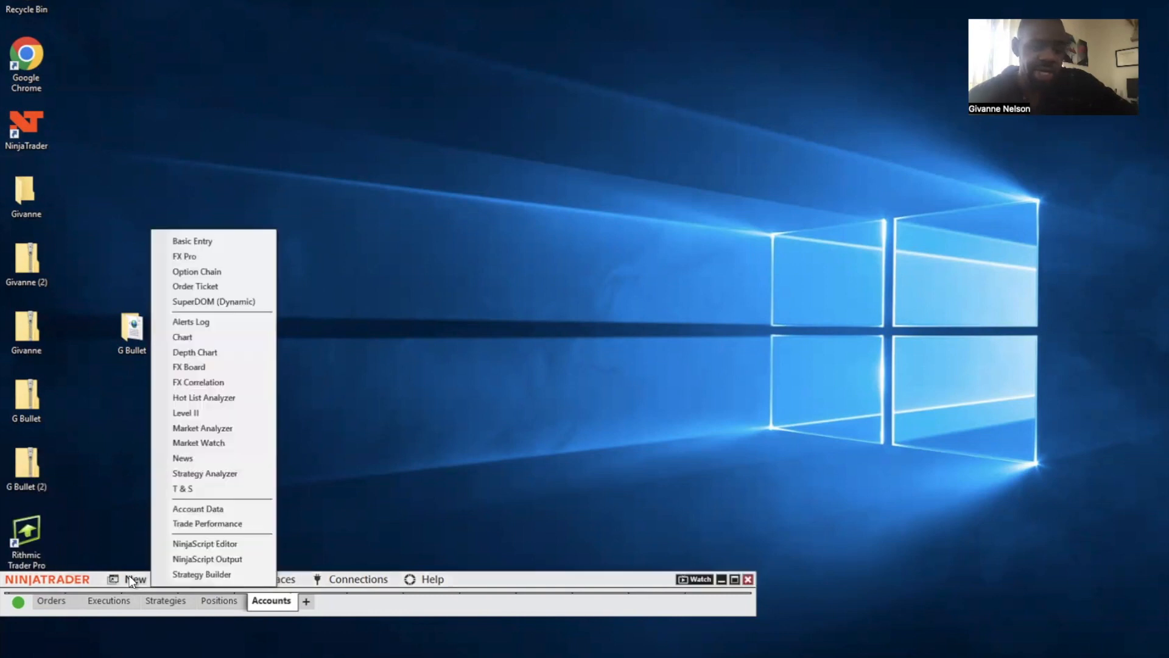
pyautogui.click(227, 574)
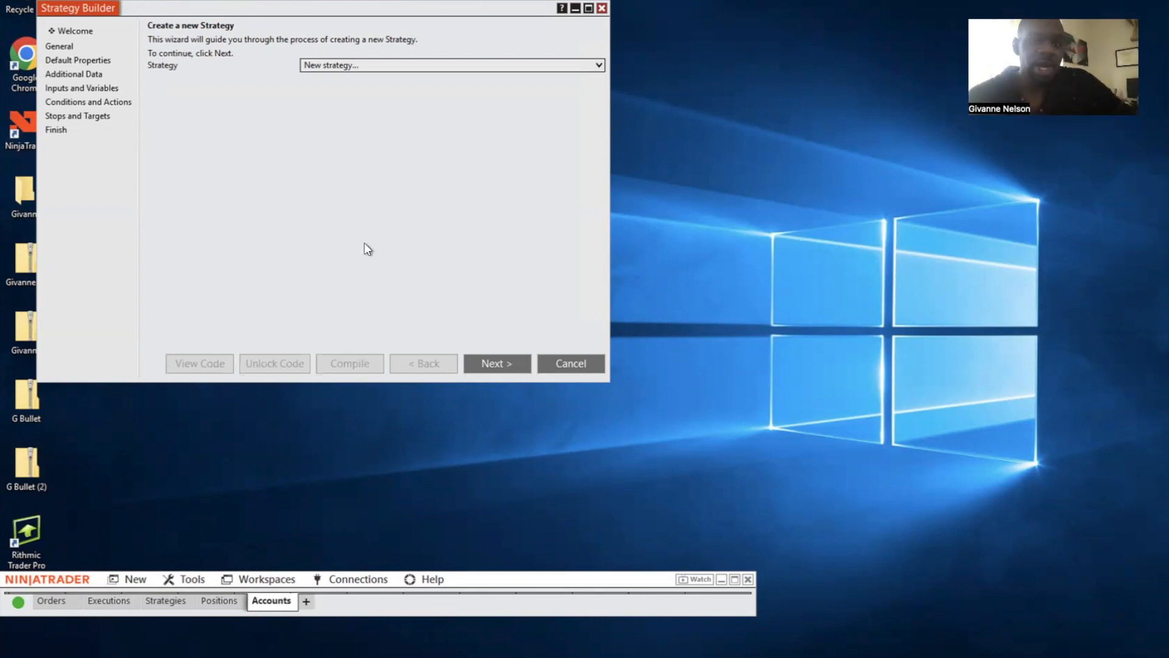
pyautogui.click(494, 357)
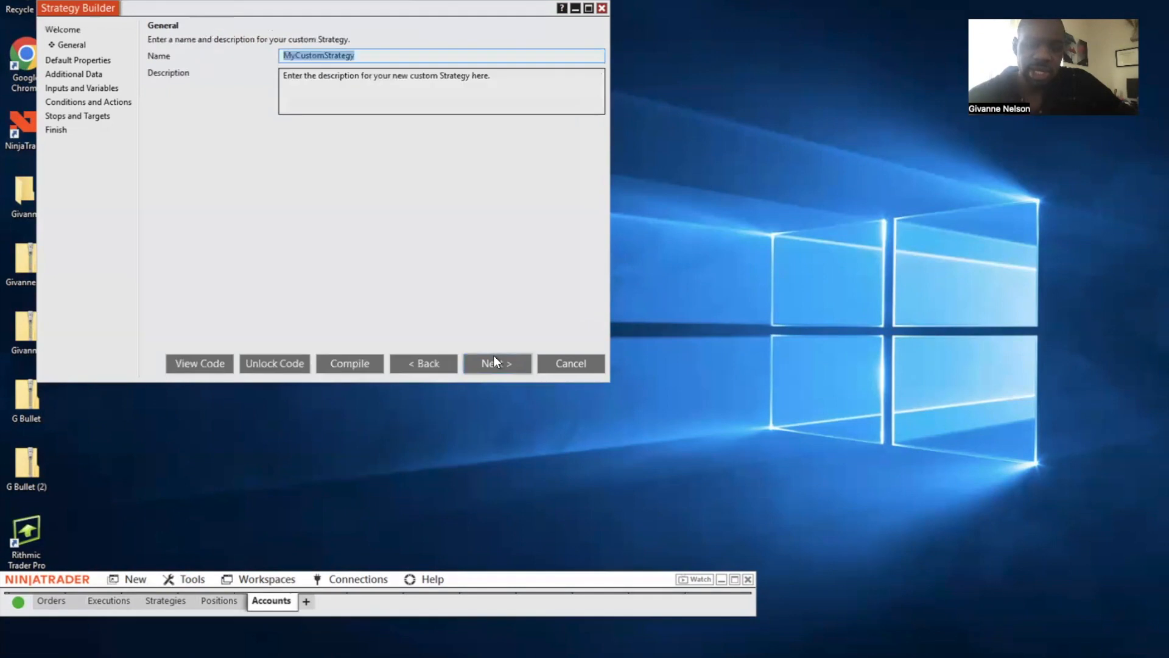
# - Name the strategy vwapcrossemarsi, keep the placeholder description and proceed to the default properties
pyautogui.click(365, 54)
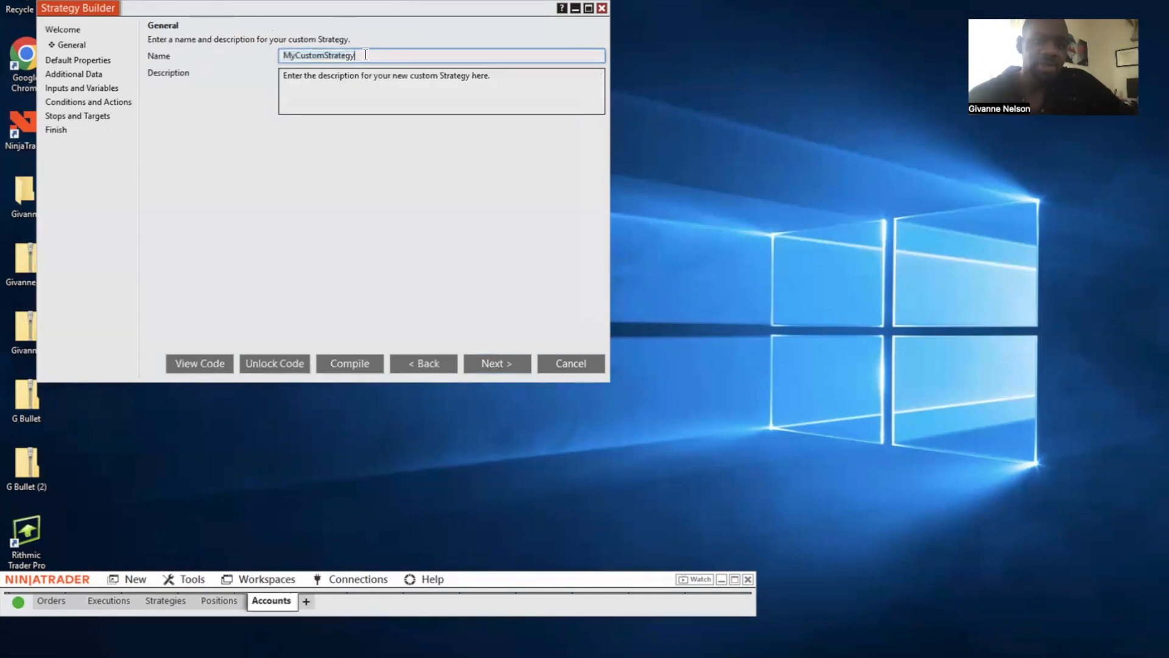
pyautogui.hotkey('ctrl', 'a')
pyautogui.write('vwa')
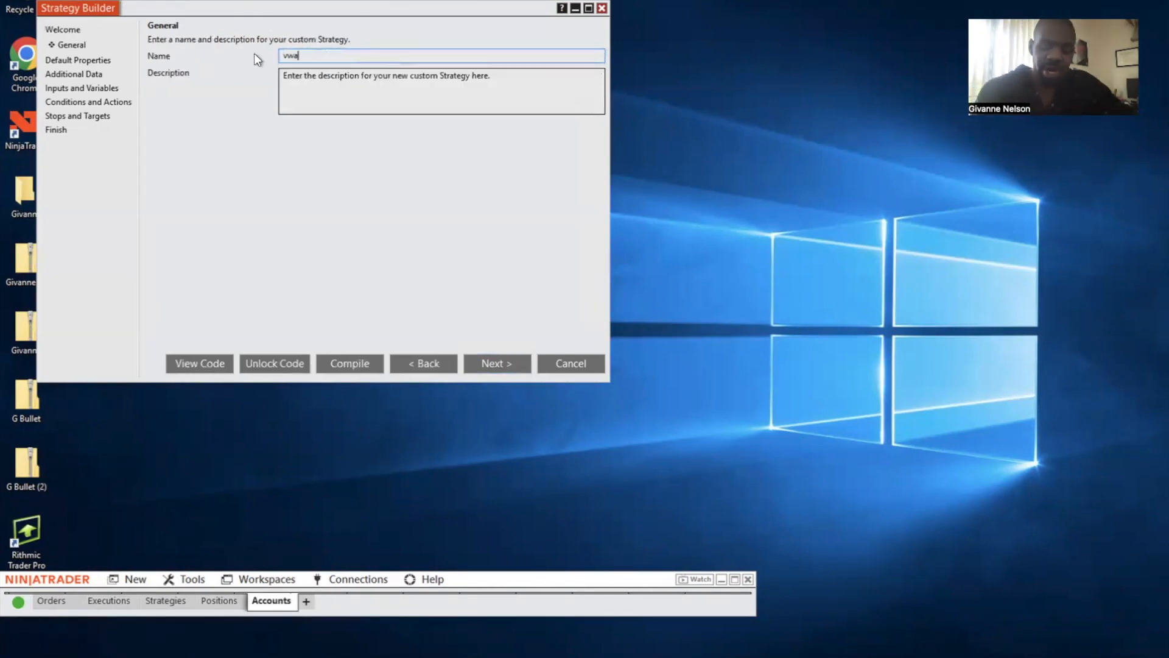
pyautogui.write('pcross')
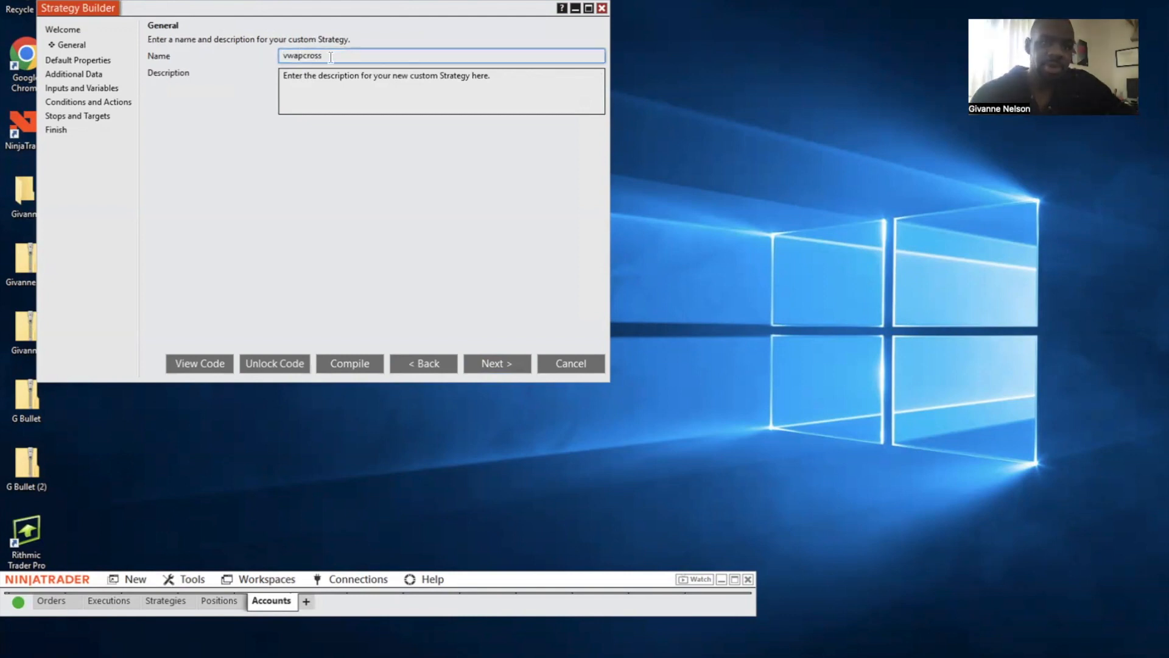
pyautogui.write('emarsi')
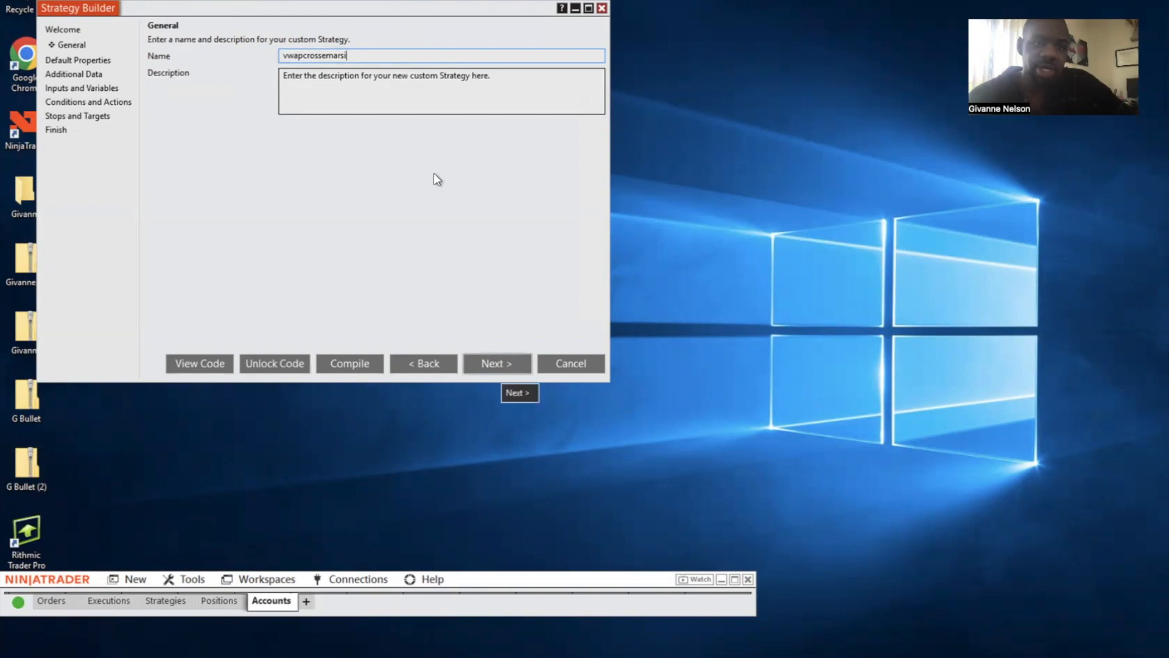
pyautogui.click(446, 90)
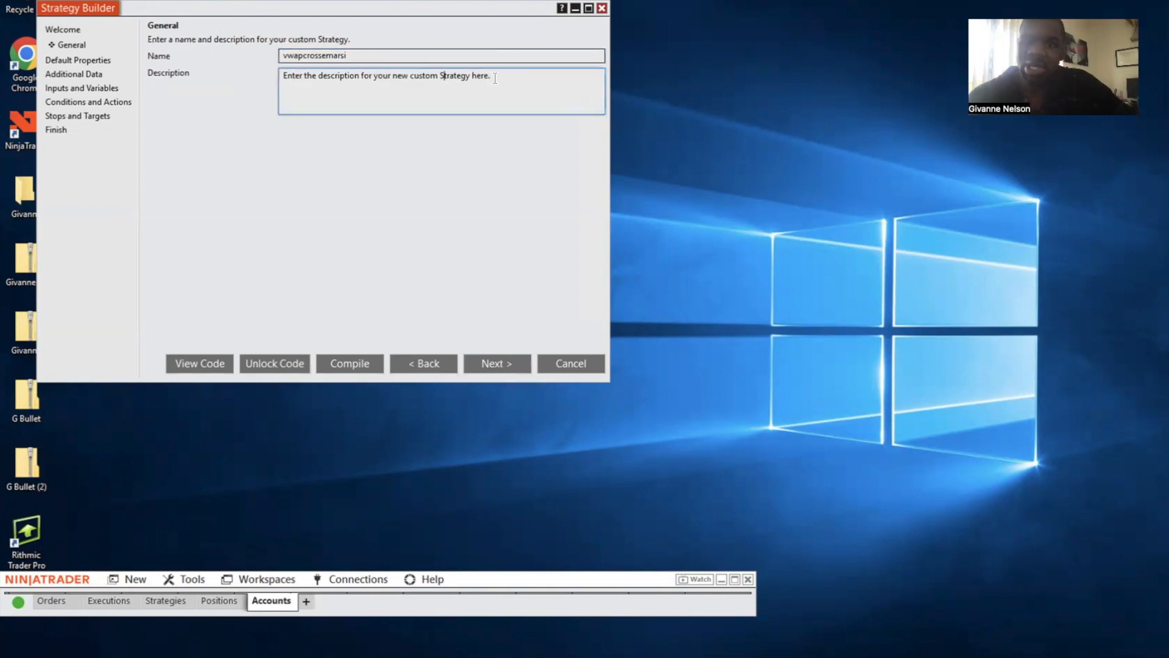
pyautogui.moveTo(494, 78); pyautogui.dragTo(280, 82)
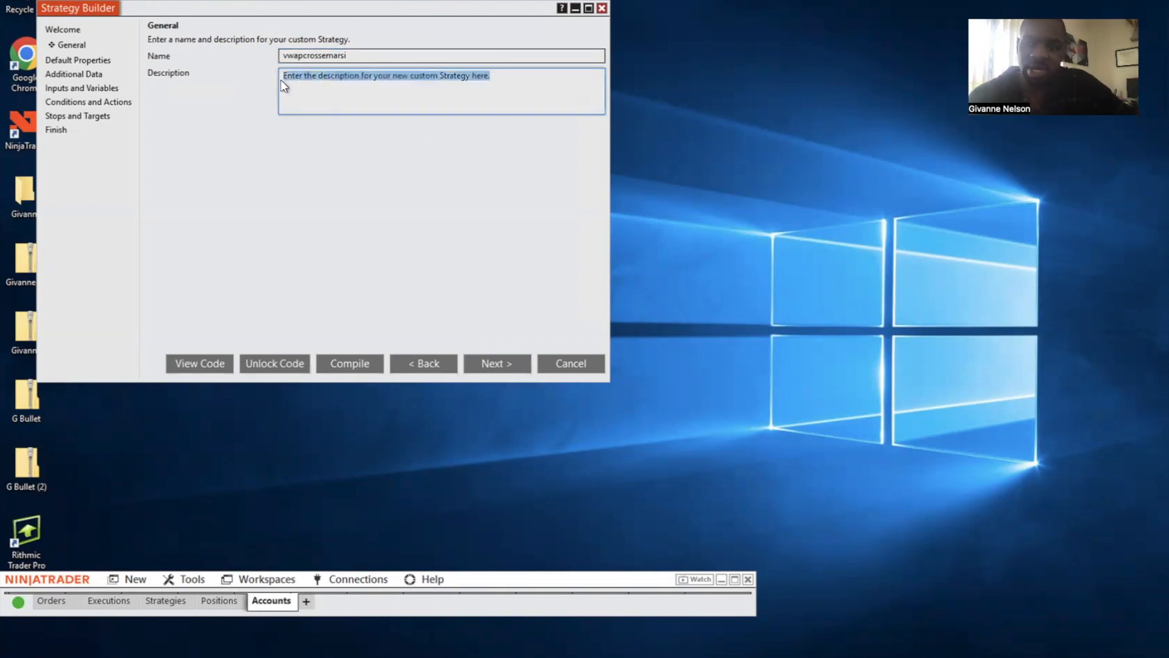
pyautogui.click(488, 361)
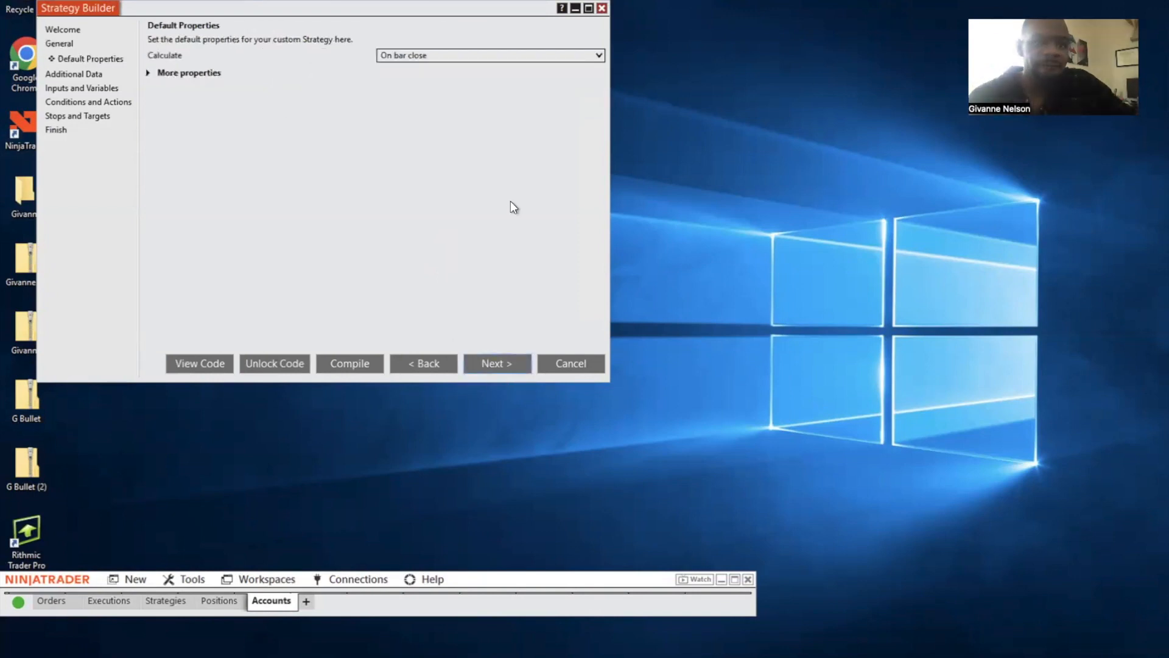
# - Review the available Calculate options, keeping On bar close
pyautogui.click(506, 58)
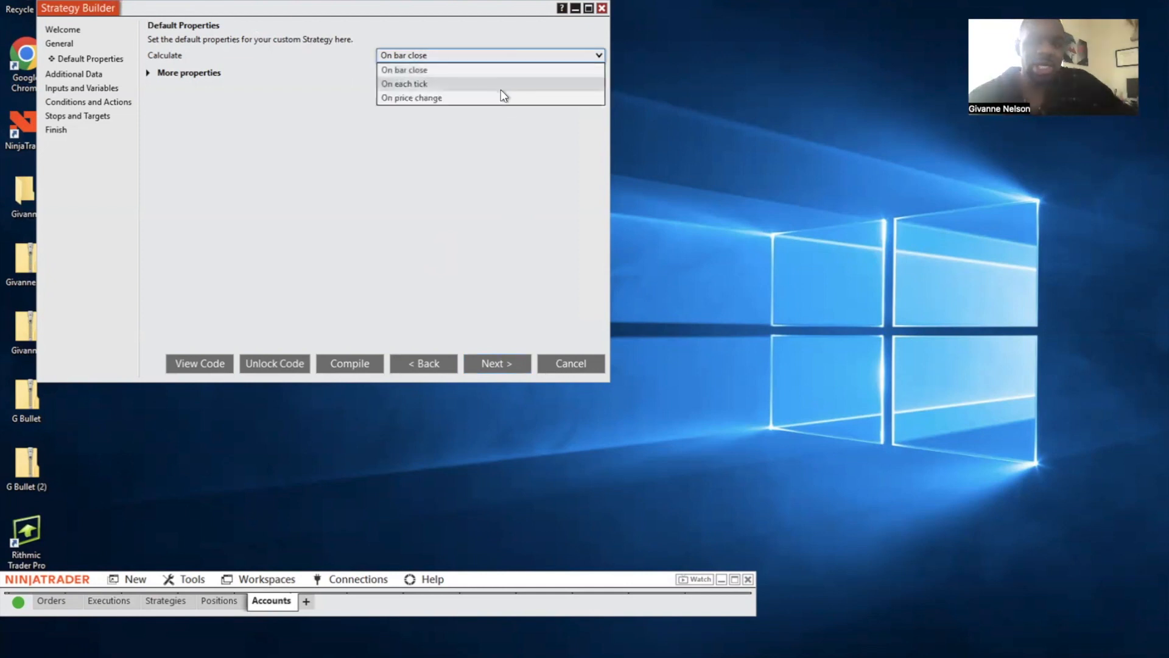
pyautogui.click(498, 27)
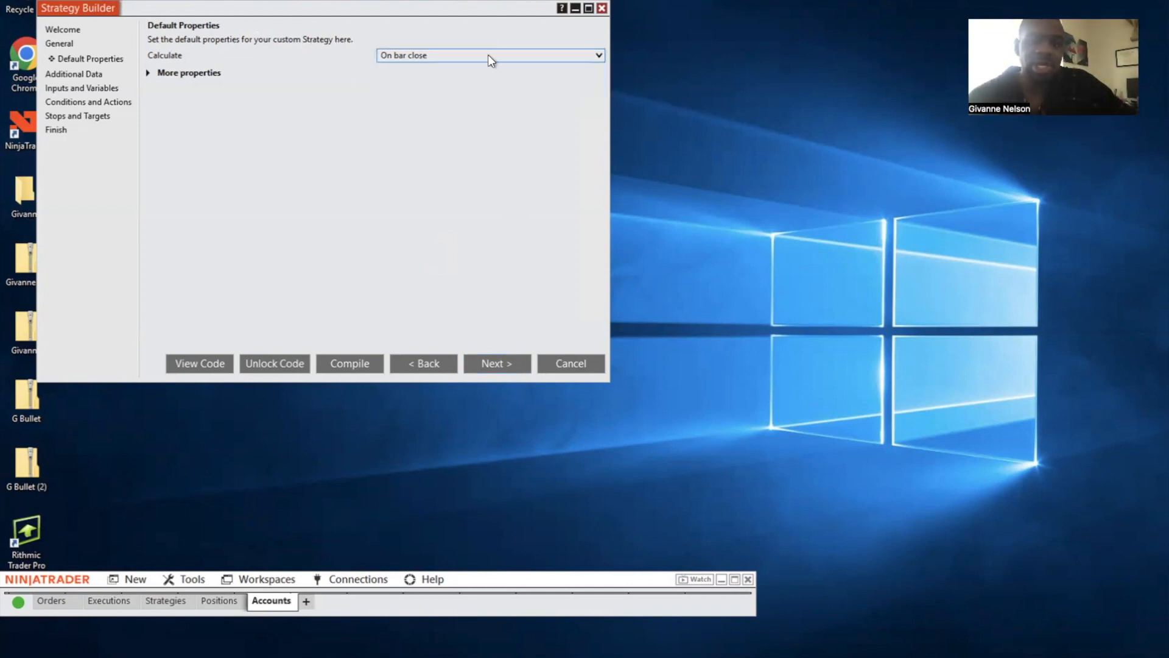
pyautogui.click(488, 55)
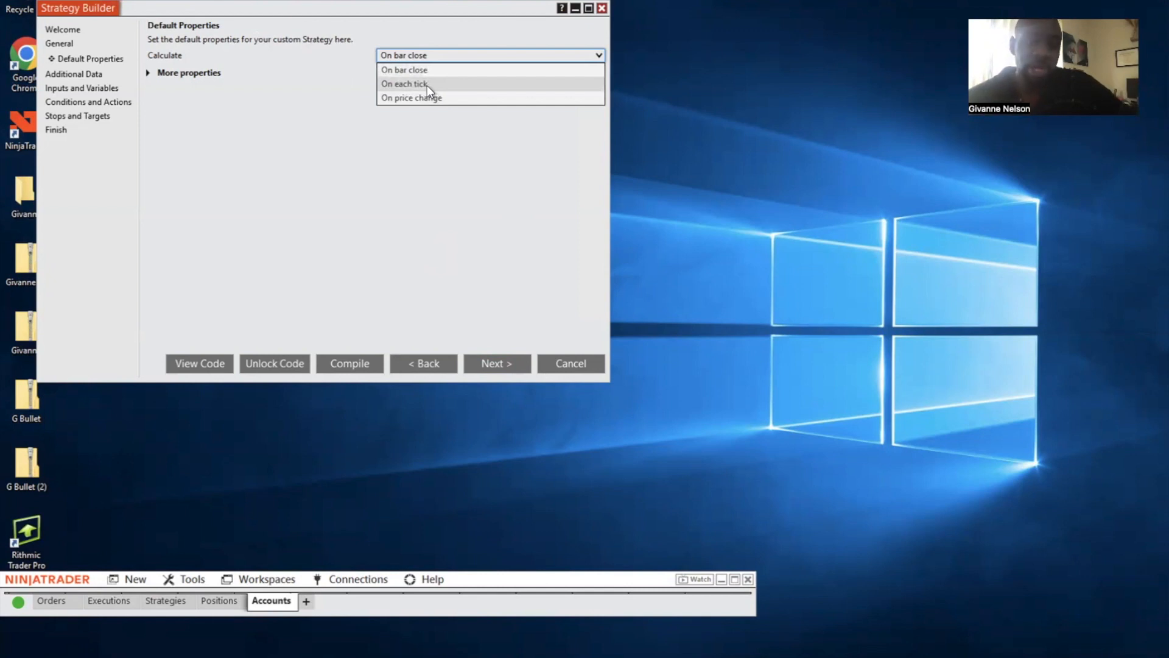
pyautogui.click(438, 55)
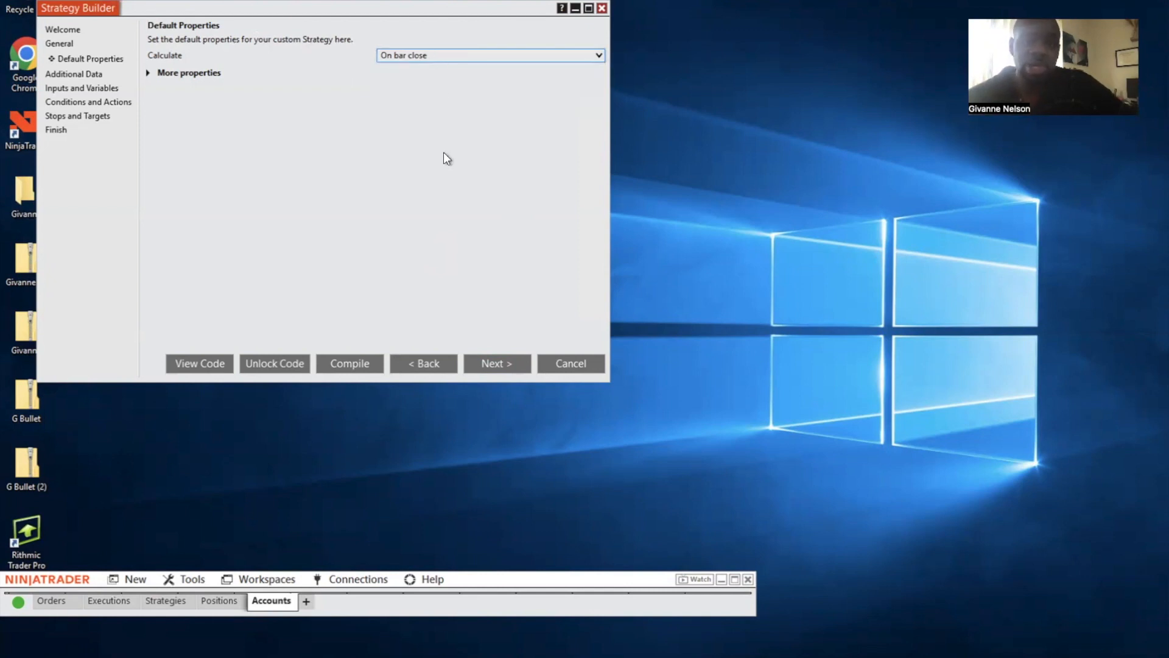
# - Proceed to Conditions and Actions without adding any data series, inputs or variables
pyautogui.click(496, 359)
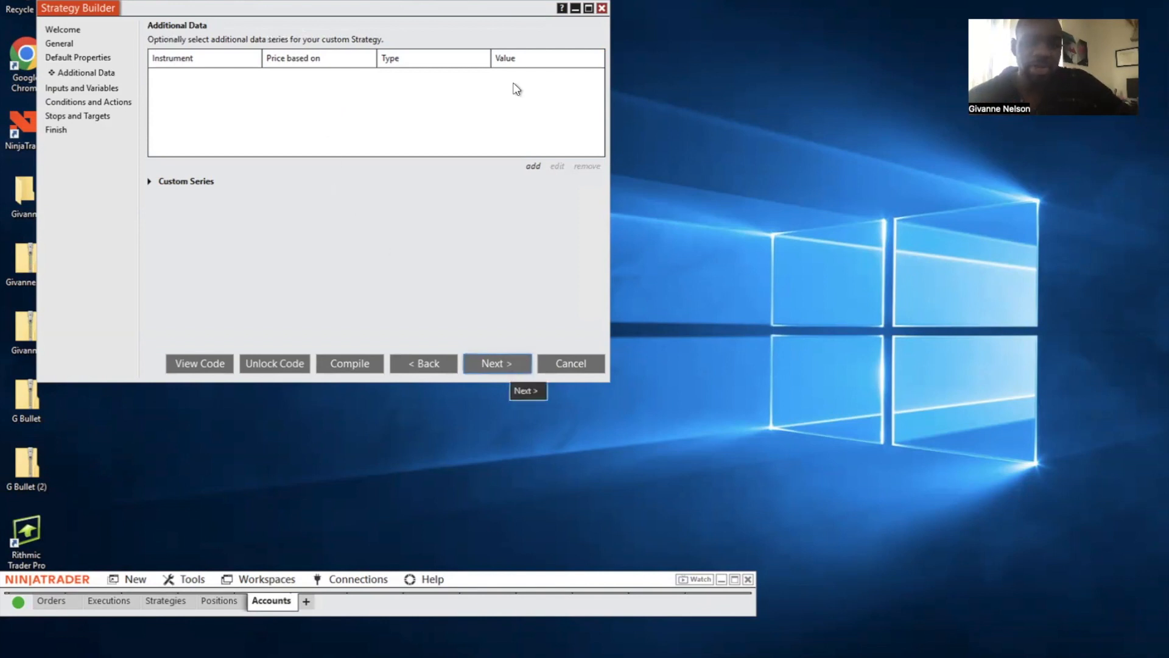
pyautogui.click(513, 365)
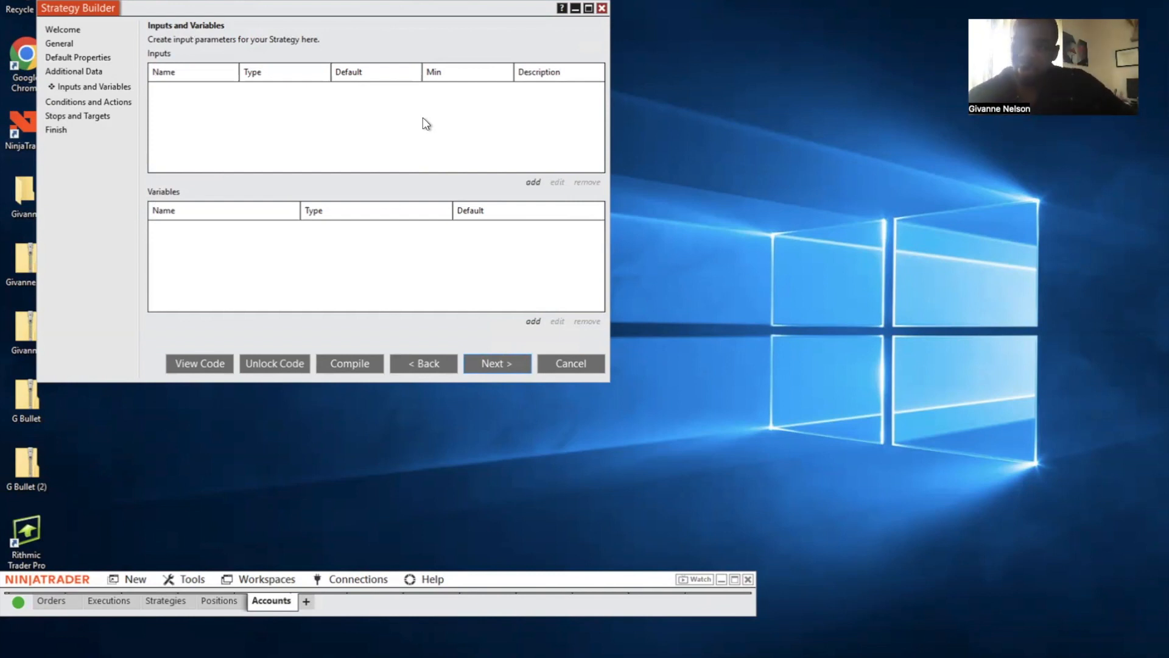
pyautogui.click(484, 362)
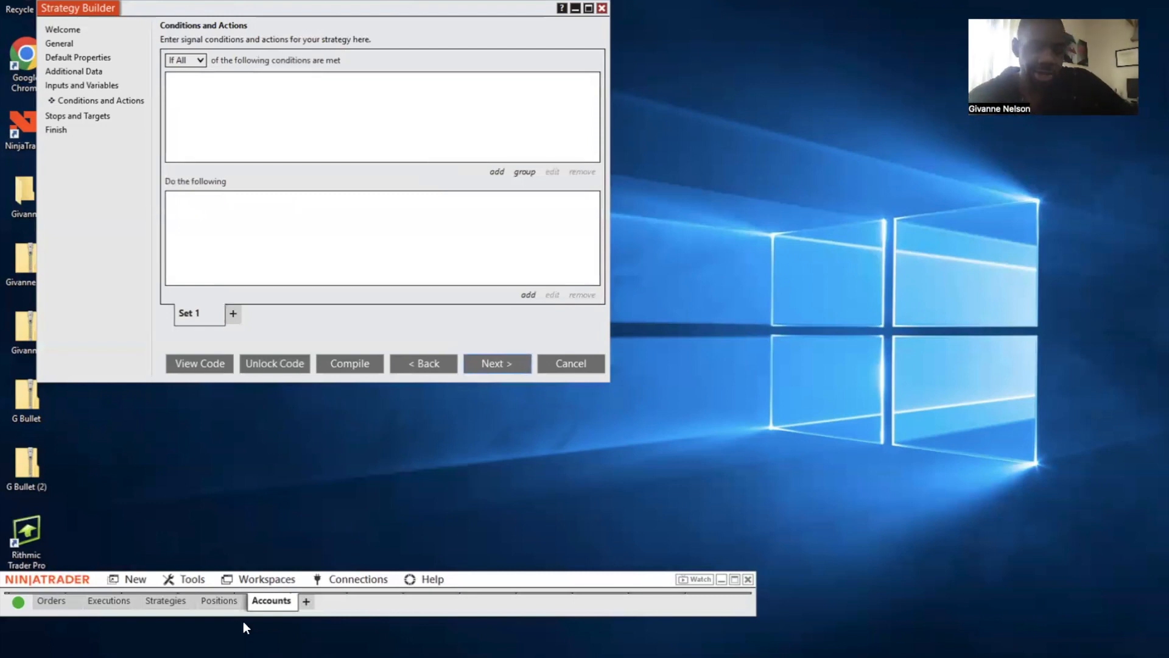
# - Switch to TradingView and examine the crossover script's indicators and entry rules in an enlarged Pine Editor
pyautogui.hotkey('ctrl', 'Right')
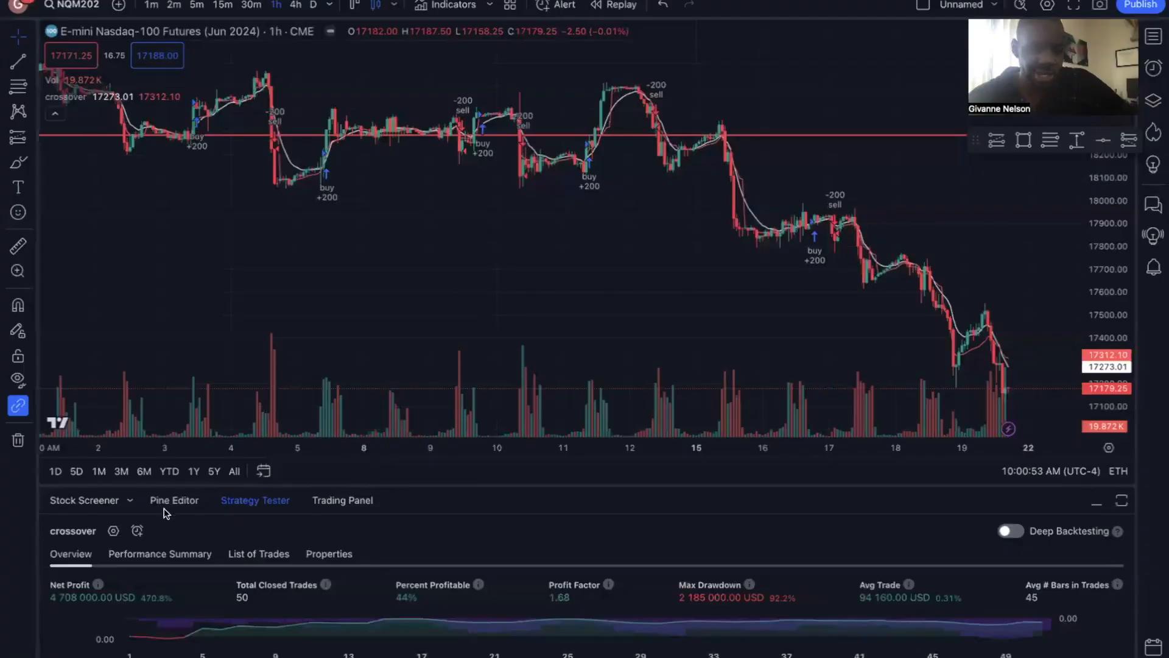
pyautogui.click(173, 505)
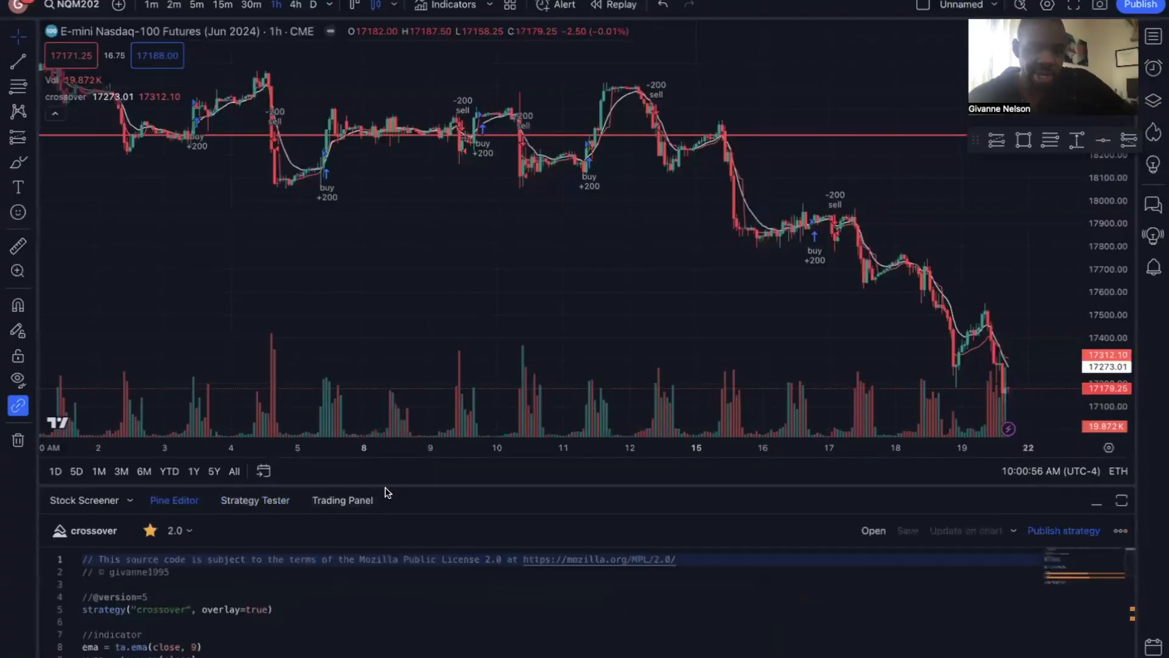
pyautogui.moveTo(386, 485); pyautogui.dragTo(406, 206)
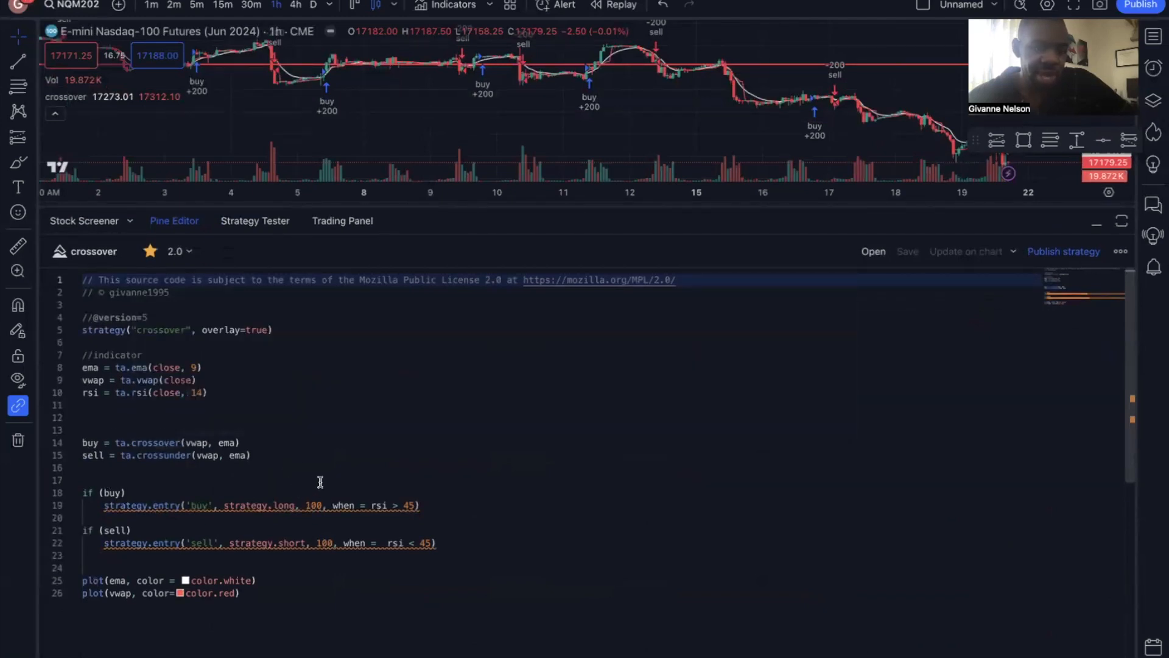
pyautogui.click(376, 506)
pyautogui.click(470, 508)
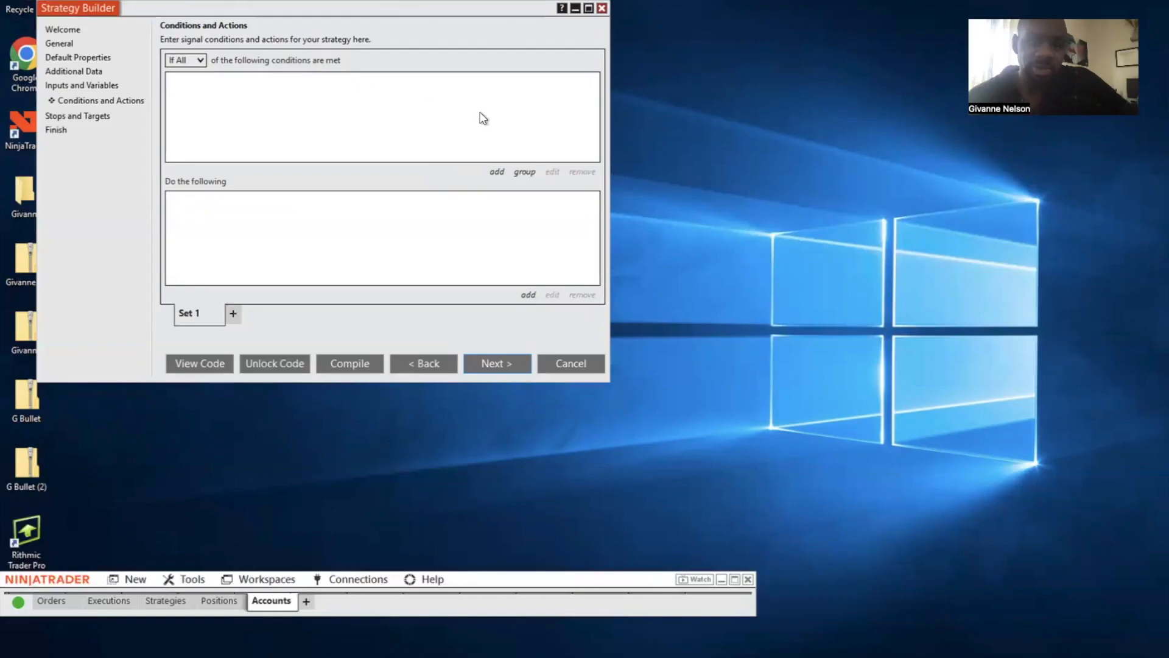
pyautogui.click(495, 172)
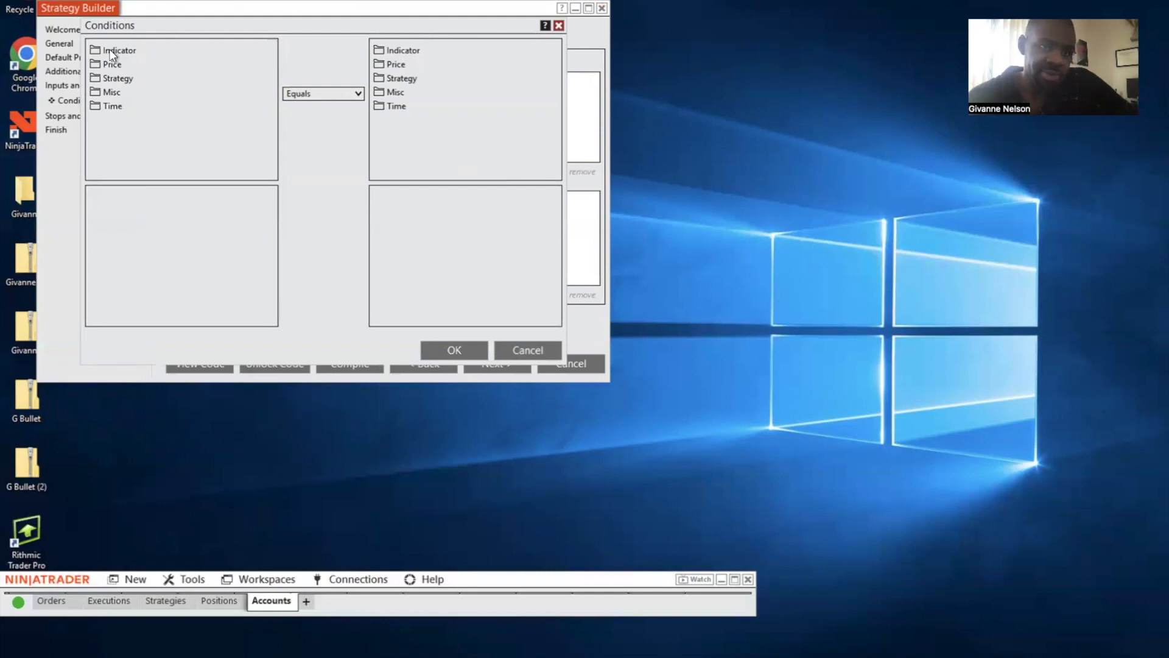
pyautogui.click(91, 48)
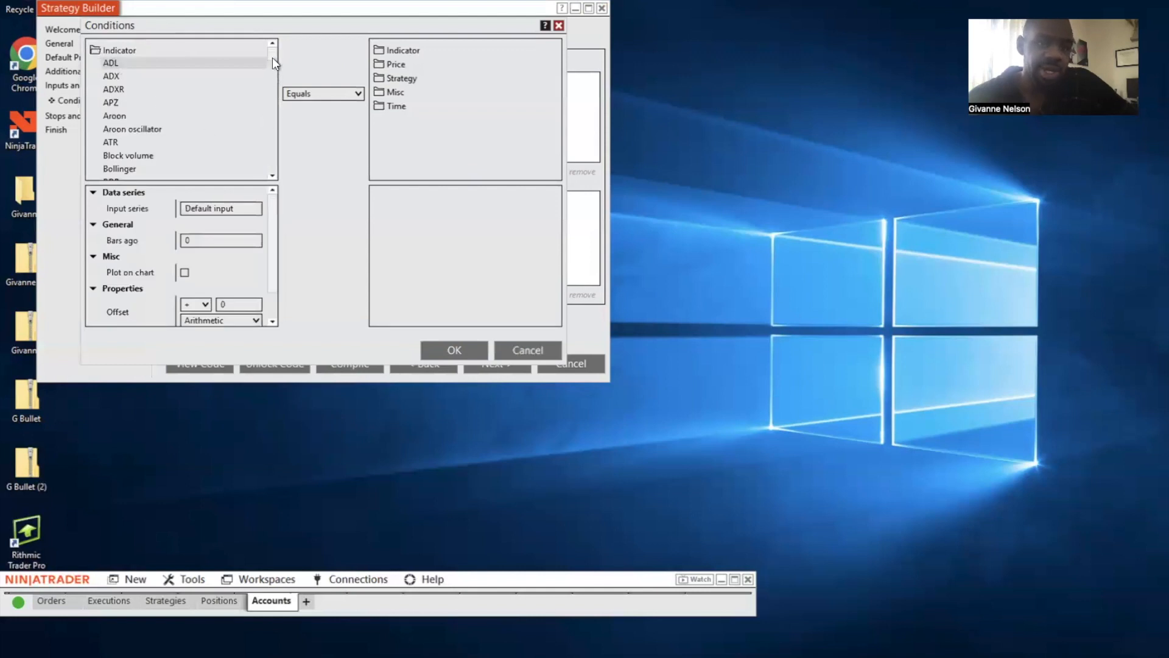
pyautogui.moveTo(272, 53); pyautogui.dragTo(269, 154)
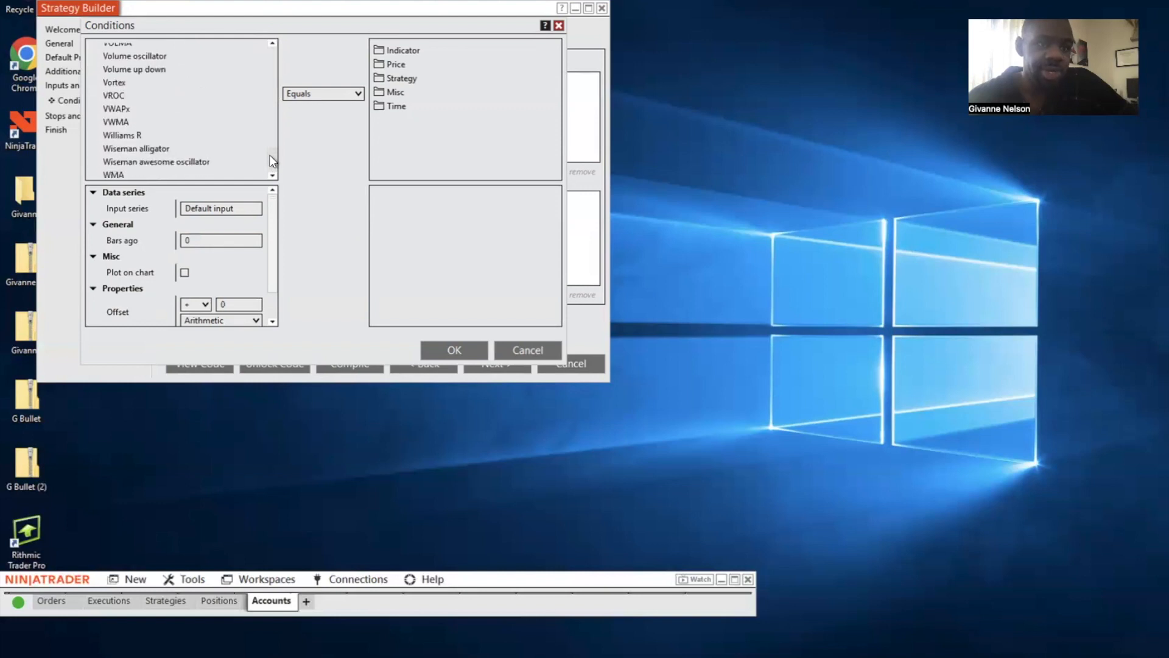
pyautogui.click(117, 111)
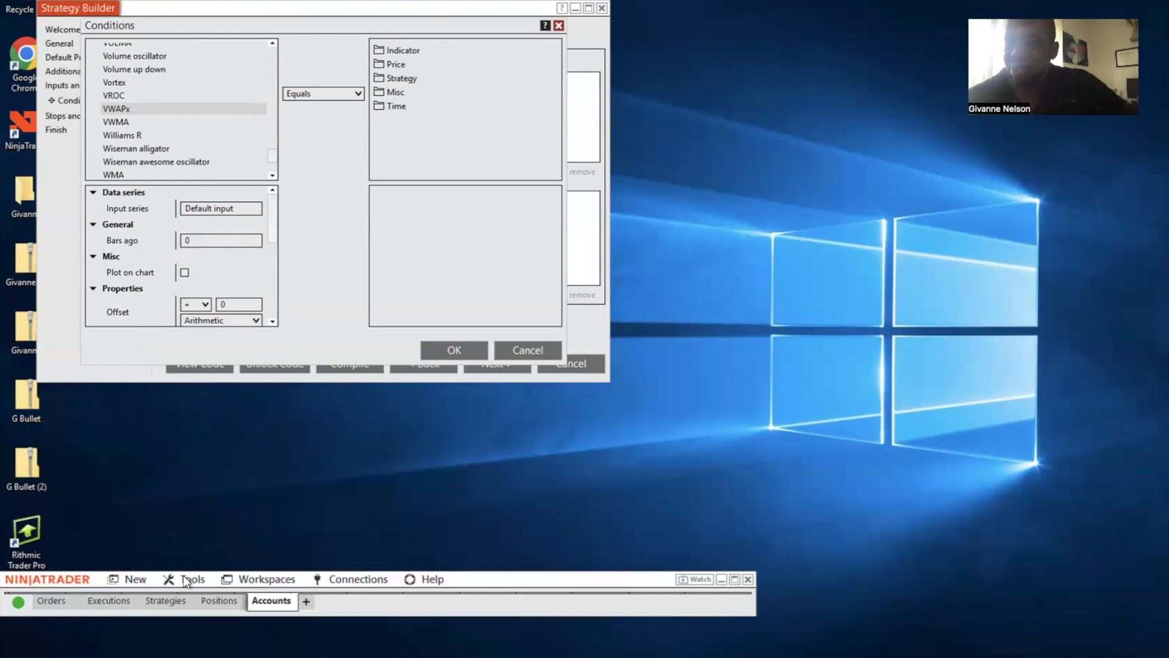
pyautogui.click(559, 27)
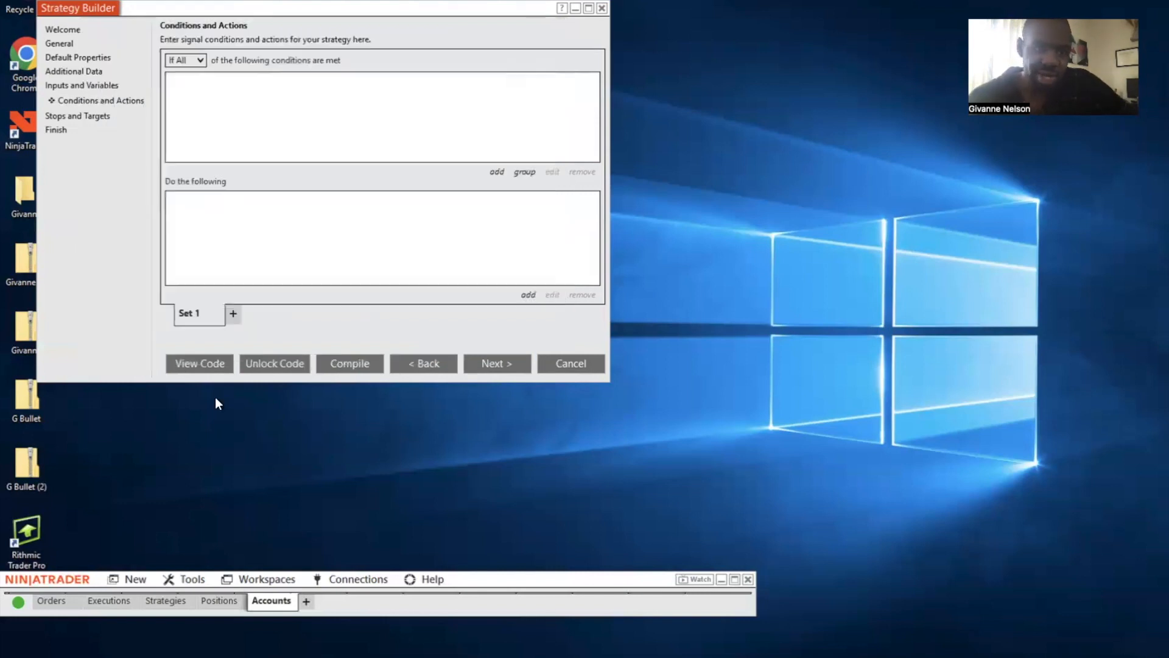
# - Review the downloaded archives available for NinjaScript add-on import without importing any
pyautogui.click(186, 580)
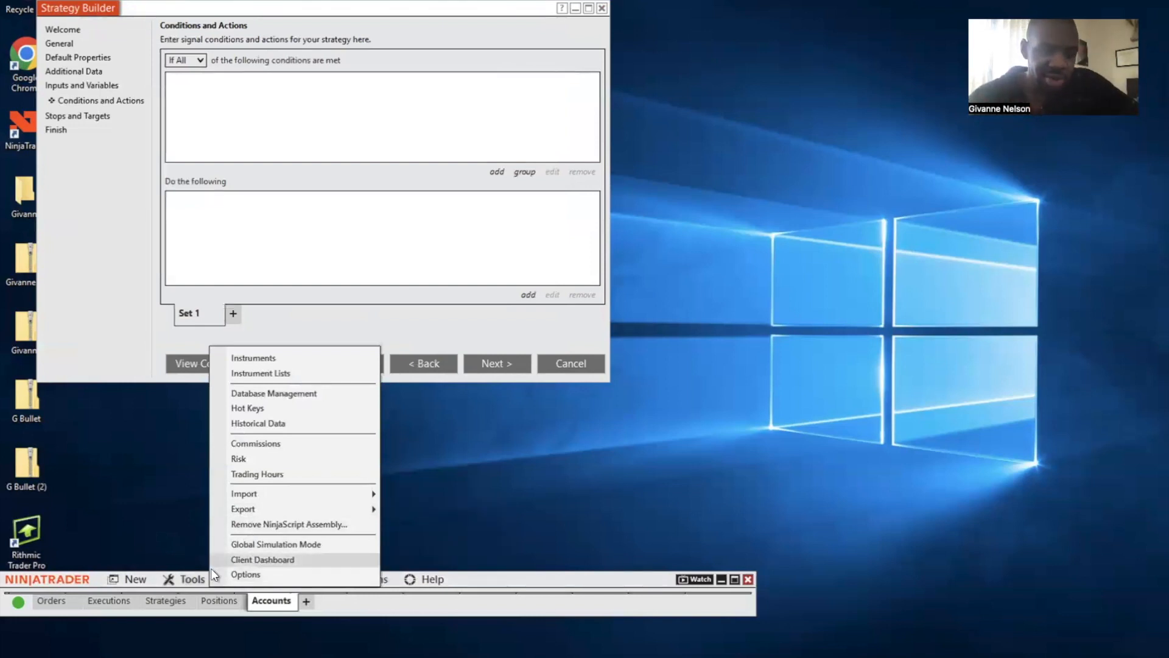
pyautogui.moveTo(258, 499)
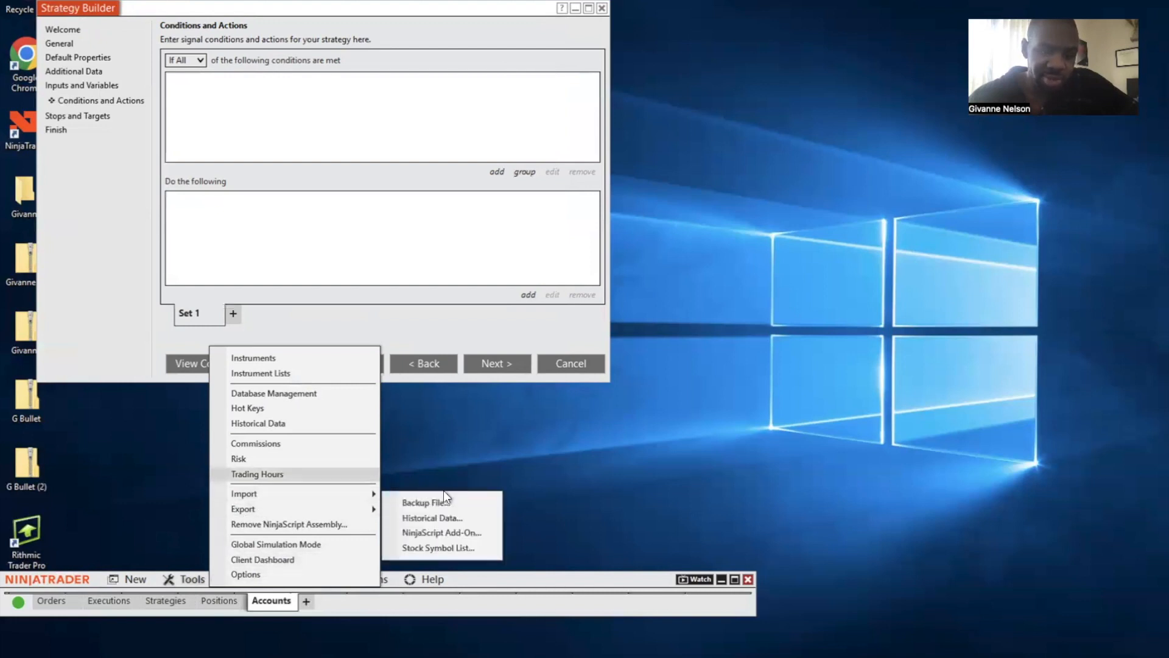
pyautogui.click(444, 533)
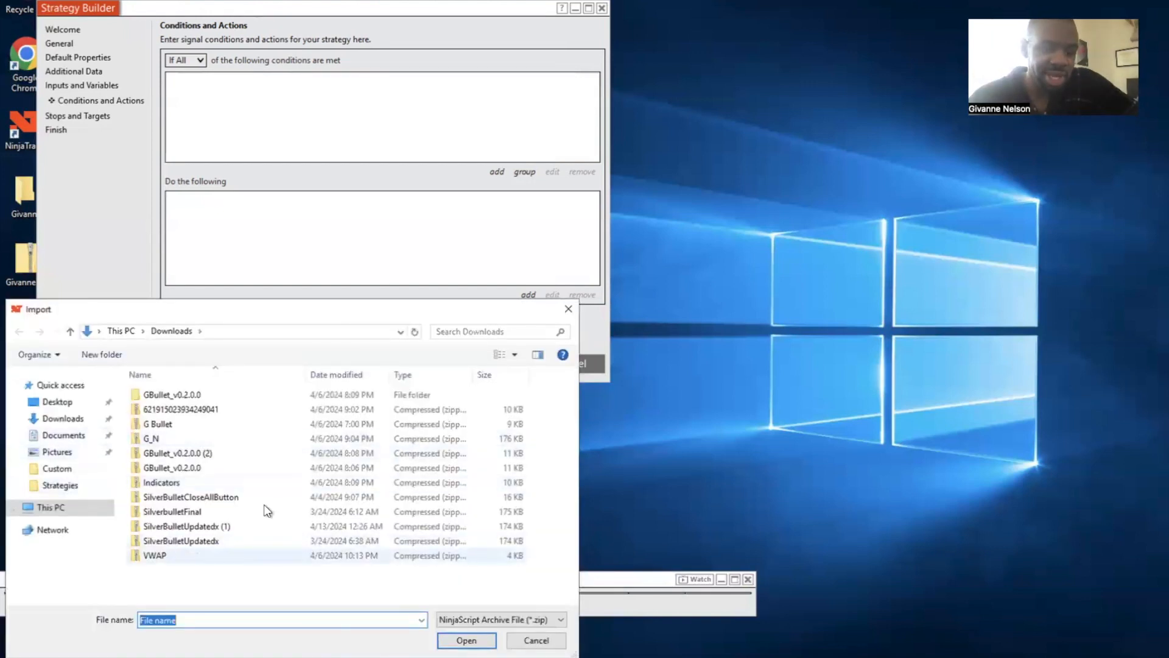
pyautogui.click(568, 309)
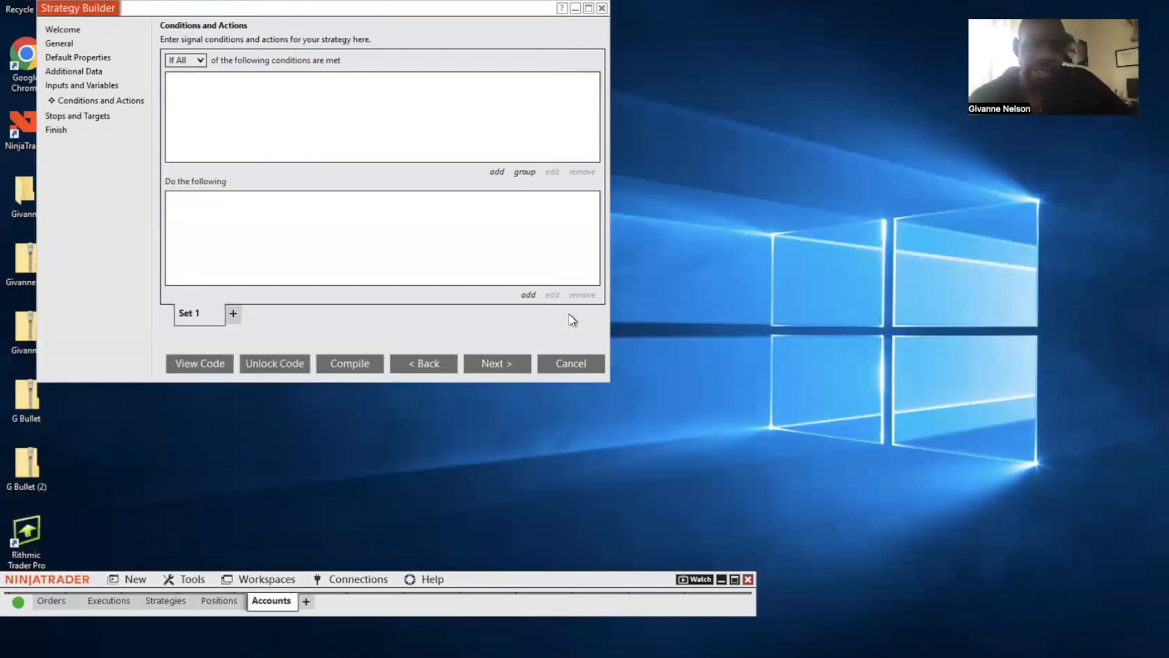
# - Start a new condition in Set 1 with the VWAPx indicator as its first operand, plotted on the chart
pyautogui.click(499, 173)
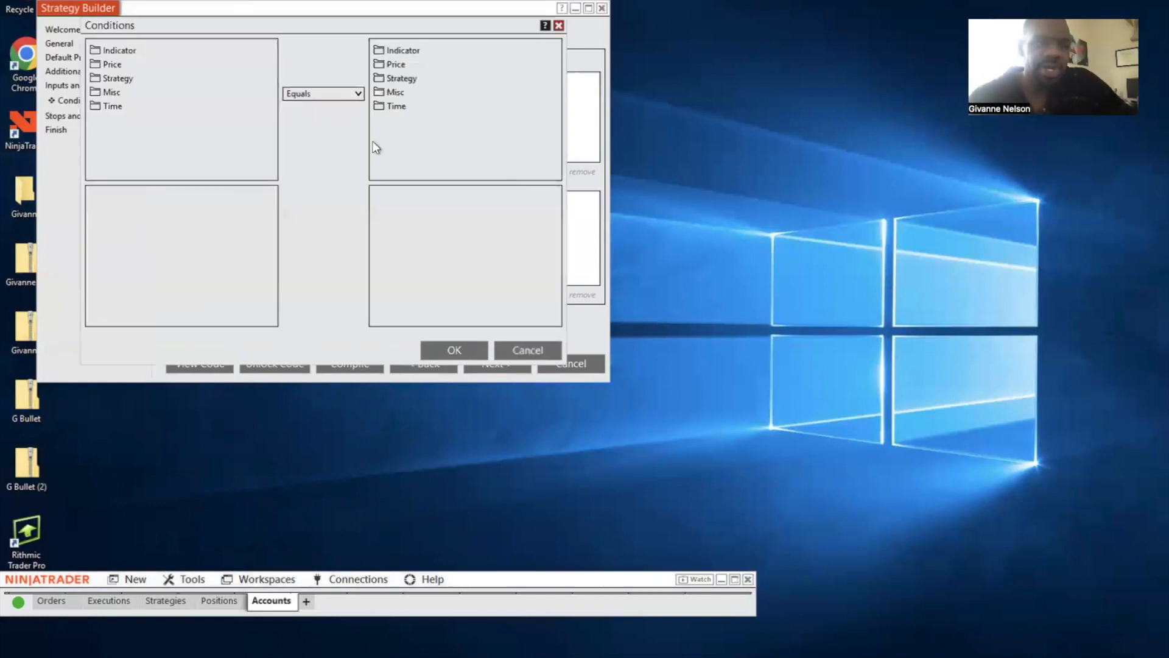
pyautogui.click(136, 52)
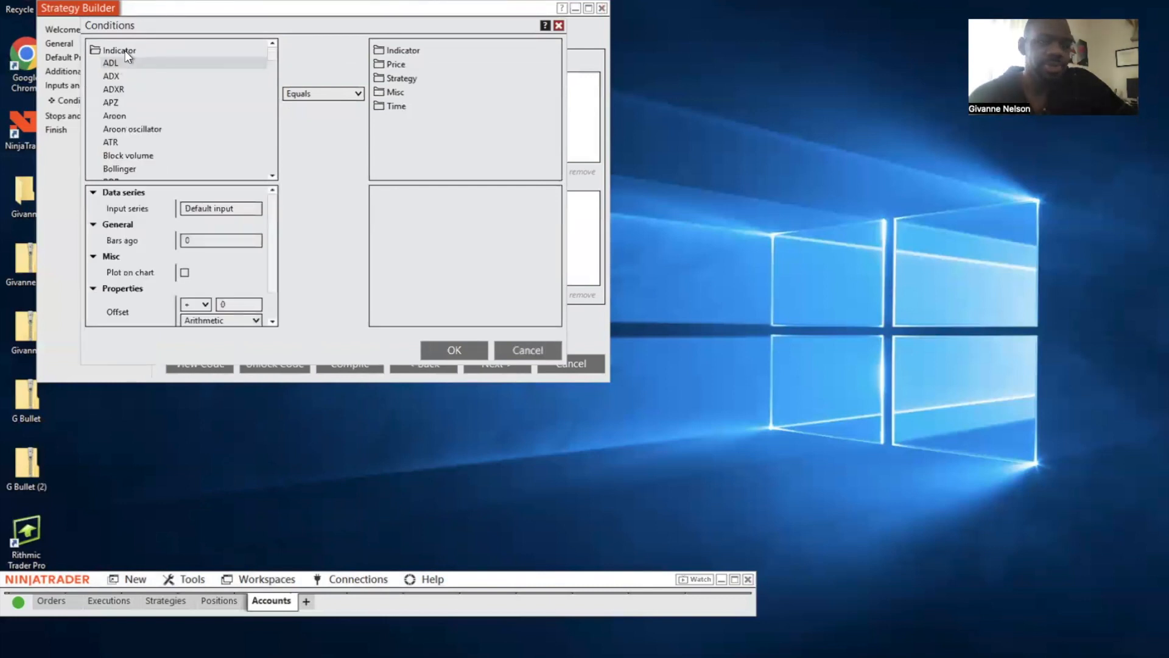
pyautogui.moveTo(273, 52); pyautogui.dragTo(265, 152)
pyautogui.click(128, 47)
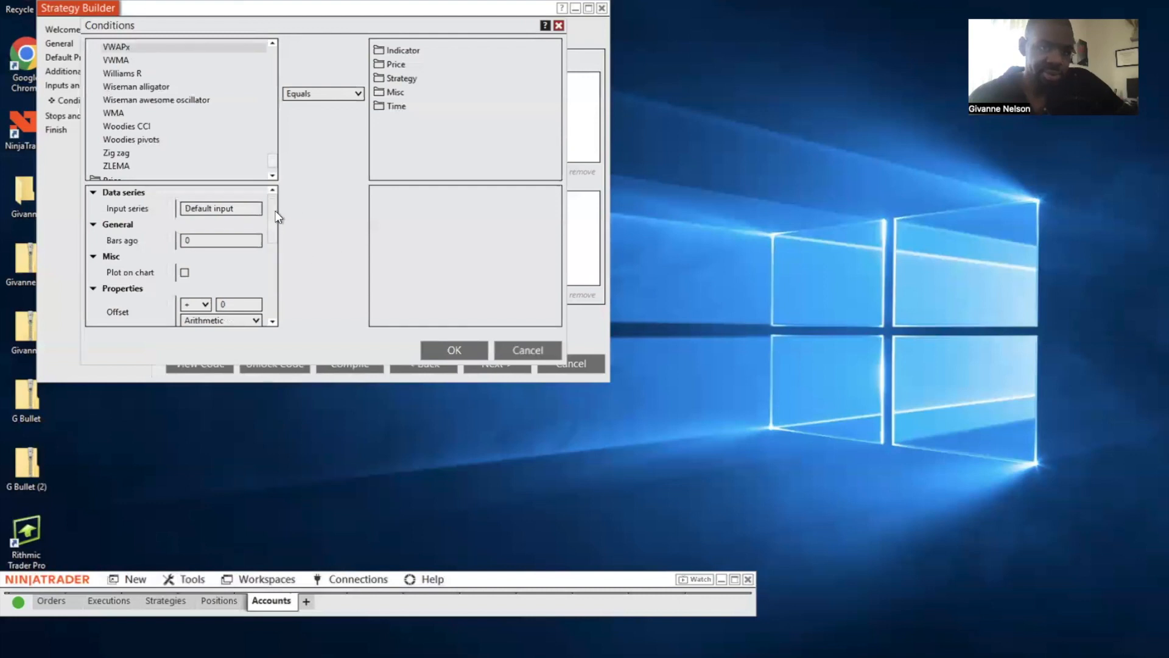
pyautogui.moveTo(271, 212)
pyautogui.mouseDown()
pyautogui.moveTo(272, 236)
pyautogui.moveTo(269, 199)
pyautogui.mouseUp()
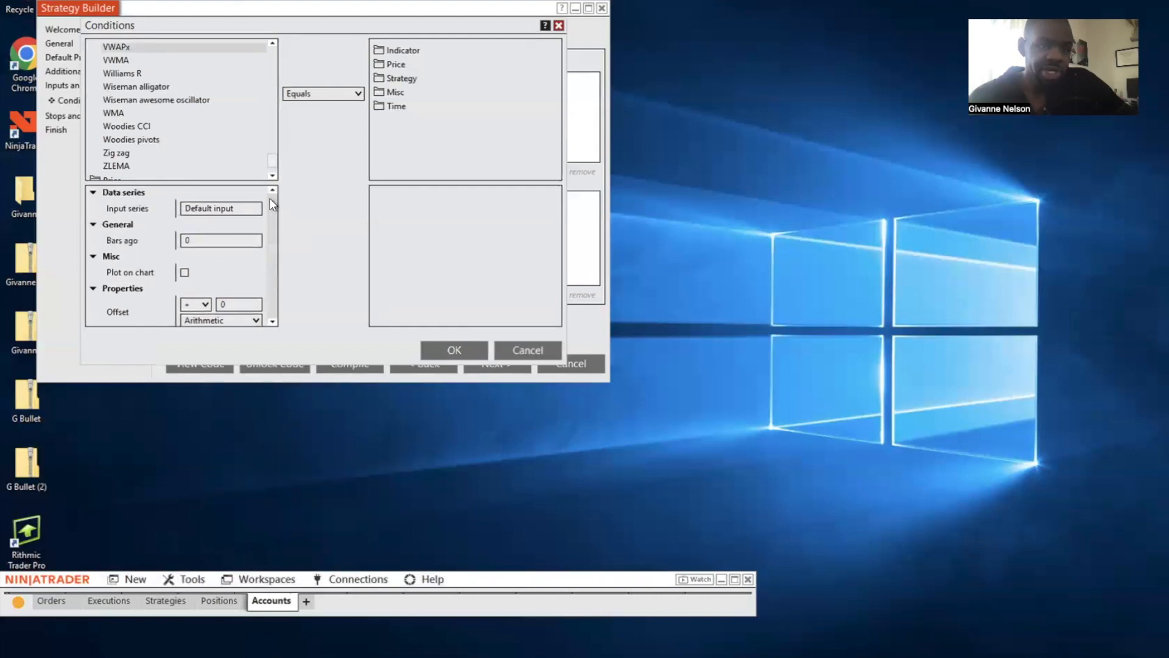
pyautogui.click(185, 273)
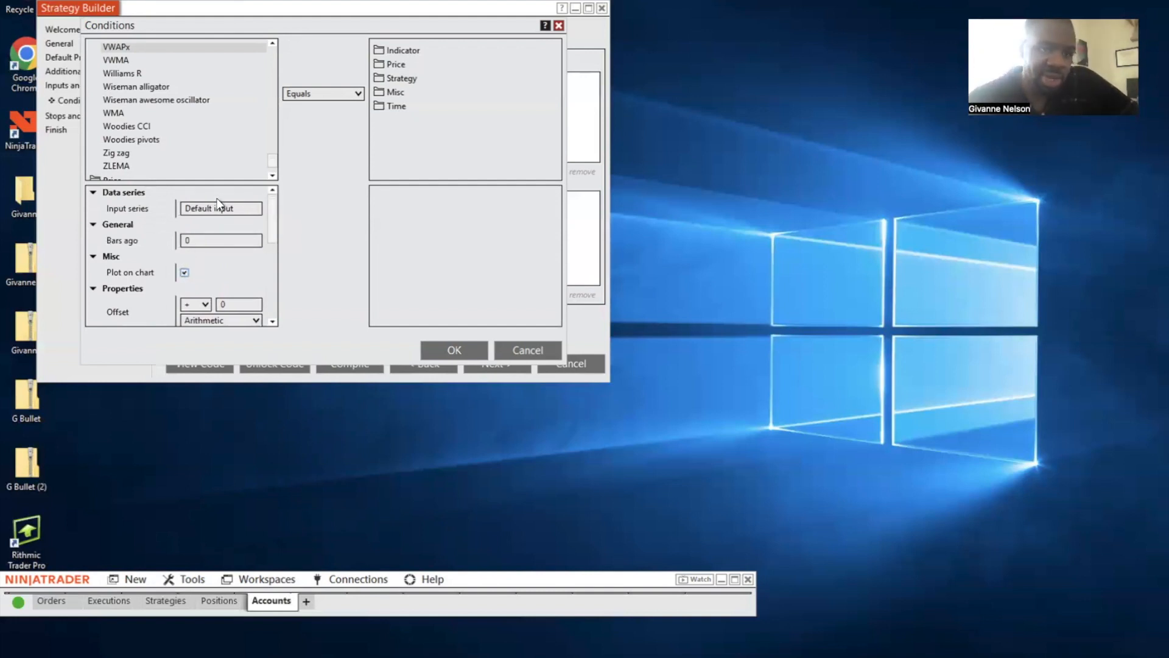
# - Review the price types available for the VWAPx input series, keeping the default input on Close
pyautogui.click(233, 207)
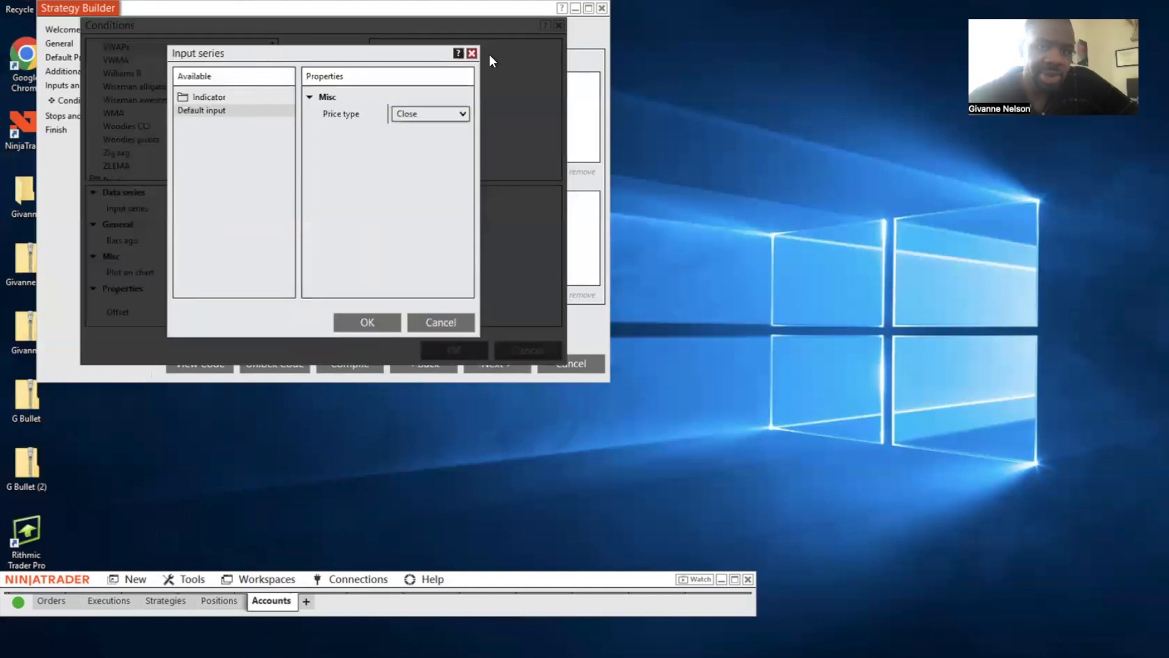
pyautogui.click(440, 114)
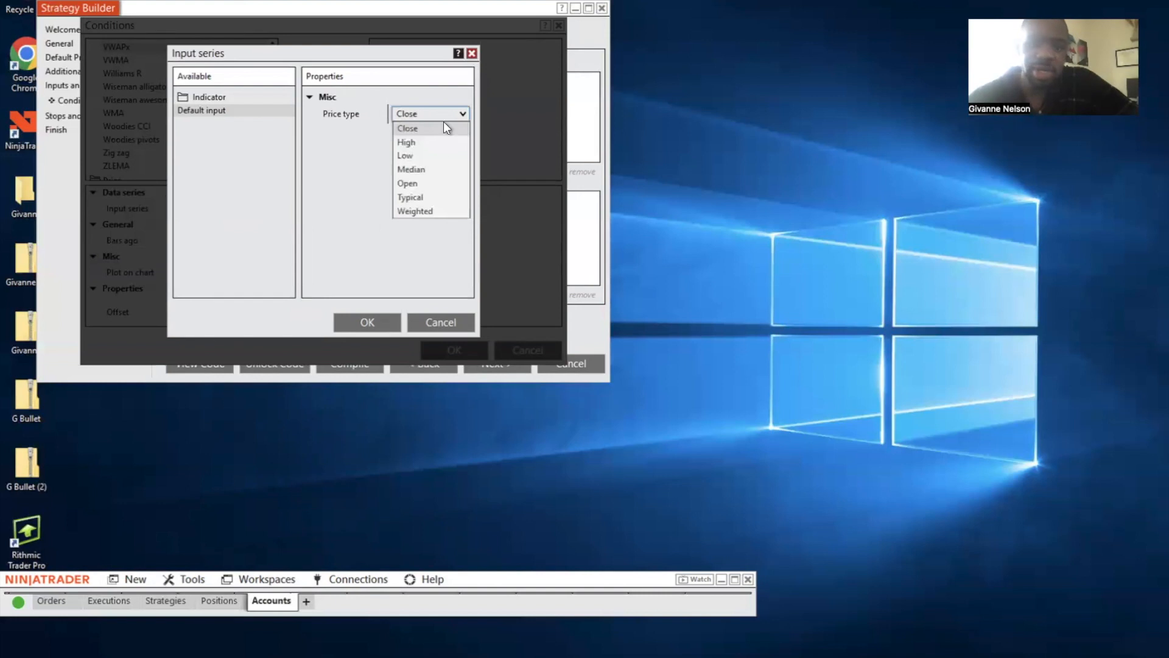
pyautogui.click(473, 50)
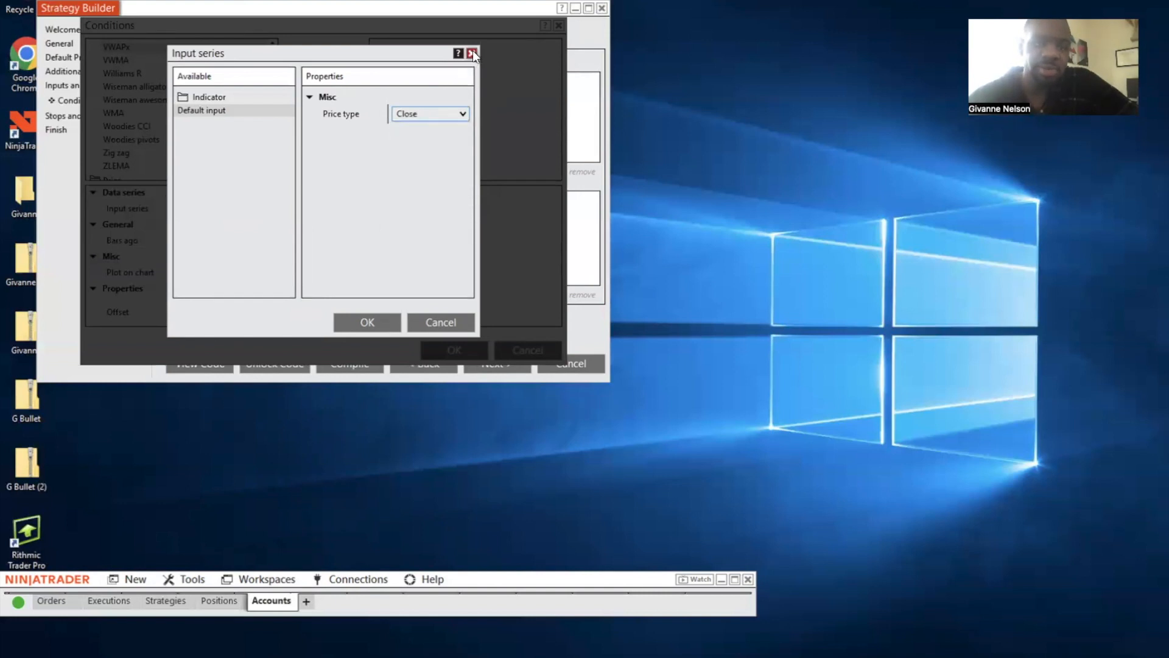
pyautogui.click(357, 313)
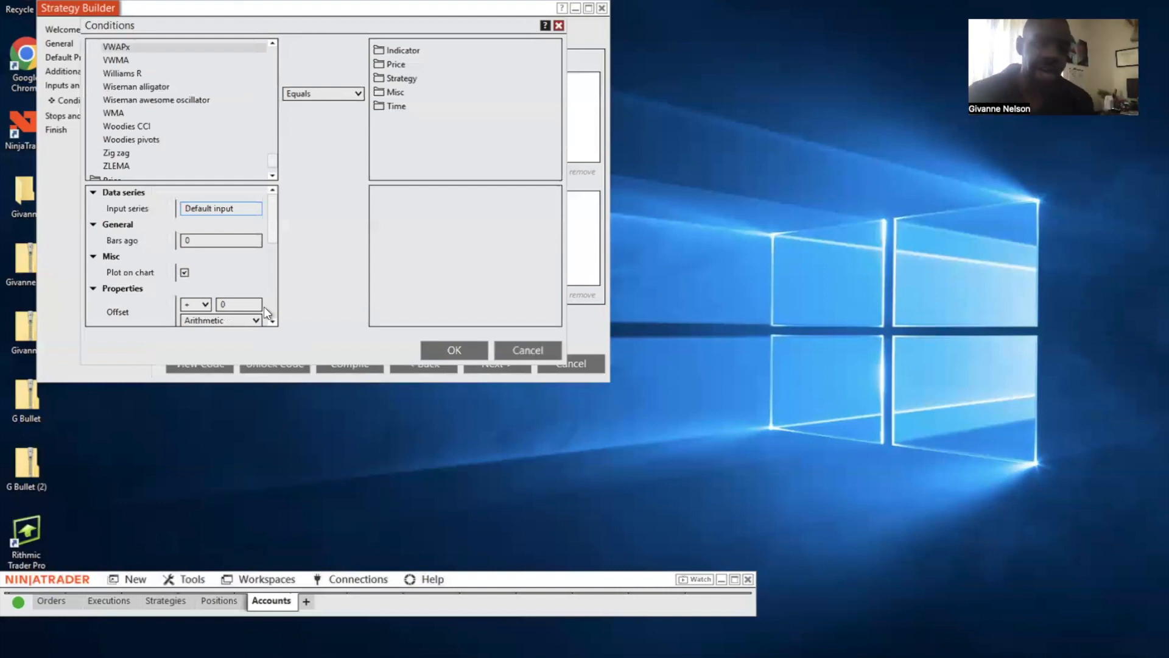
pyautogui.click(239, 271)
pyautogui.click(196, 268)
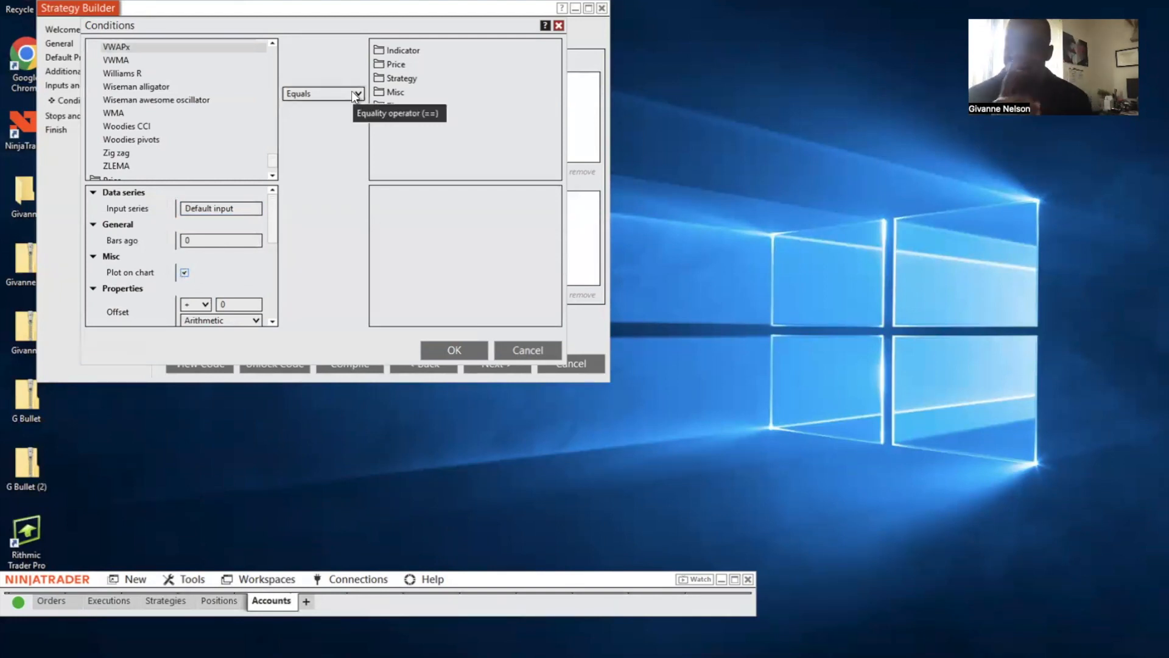
# - Set the condition's comparison operator to Cross above
pyautogui.hotkey('ctrl', 'Left')
pyautogui.press('ctrl+super+Left')
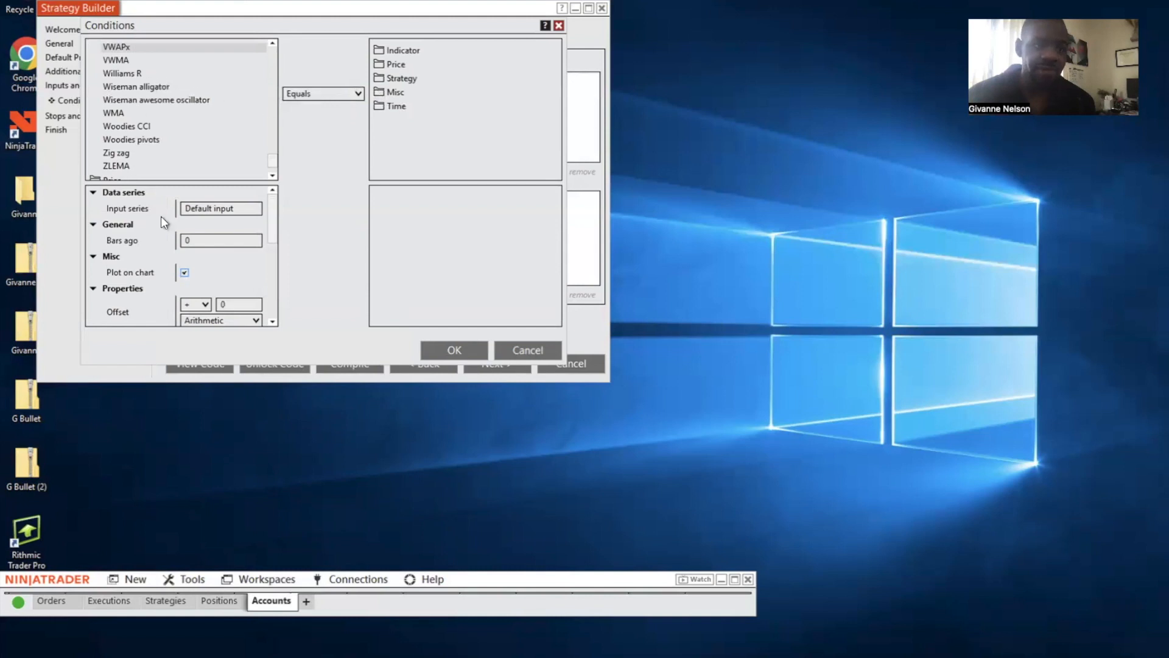
pyautogui.click(357, 92)
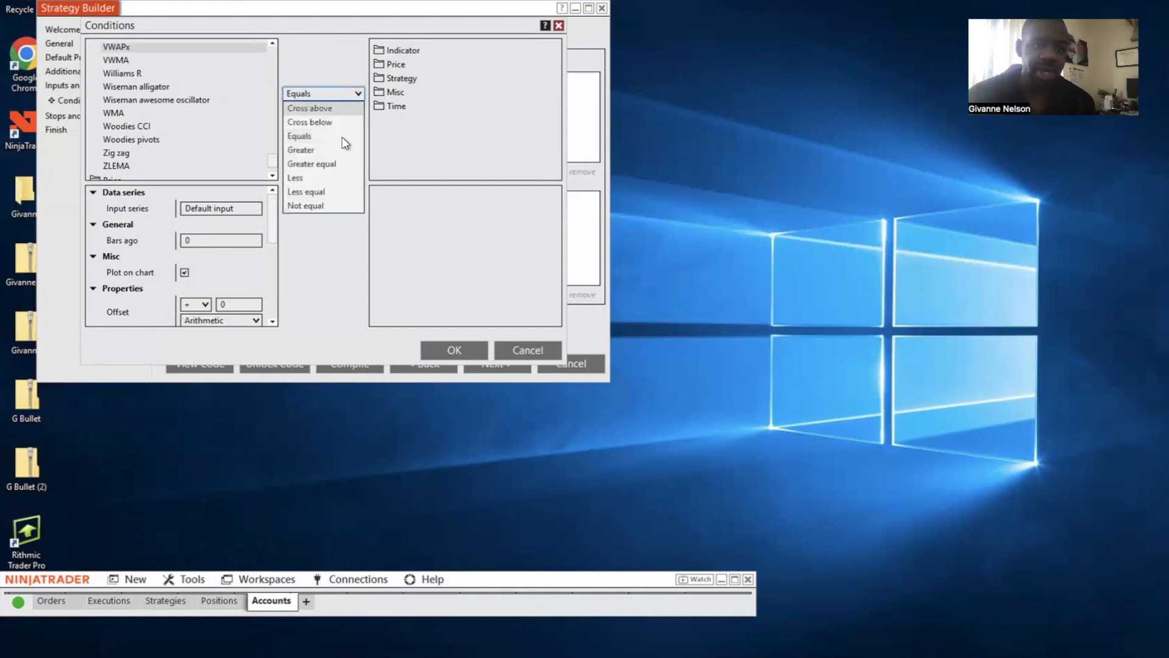
pyautogui.click(336, 110)
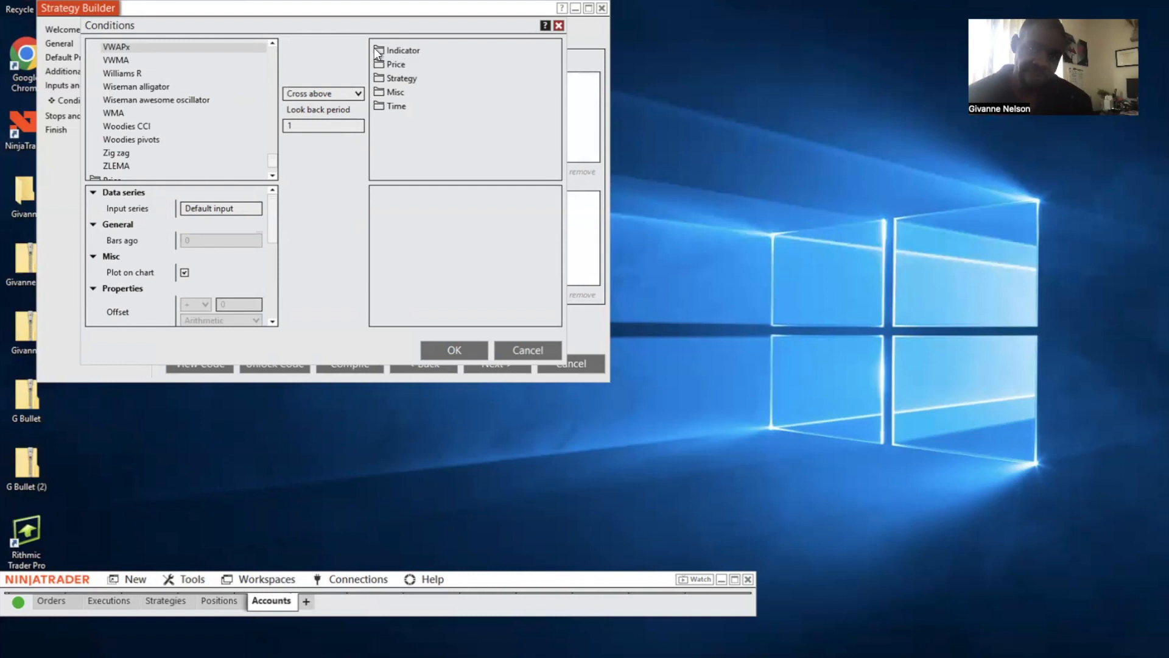
# - Choose the EMA indicator as the condition's second operand and plot it on the chart
pyautogui.doubleClick(375, 47)
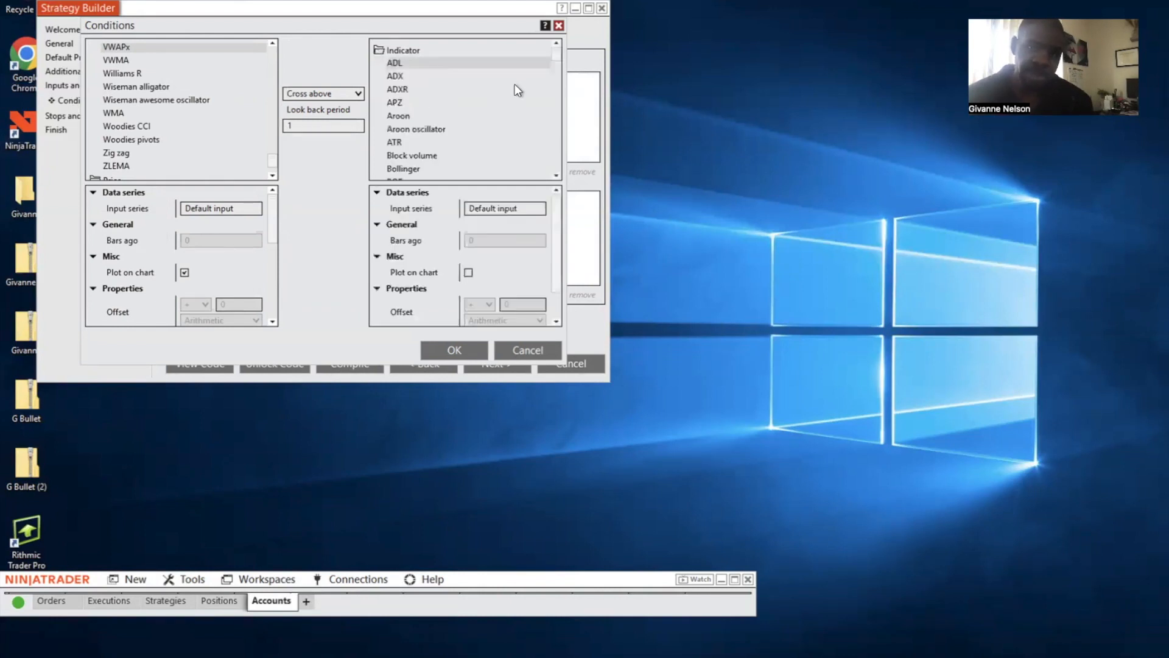
pyautogui.moveTo(554, 55); pyautogui.dragTo(554, 86)
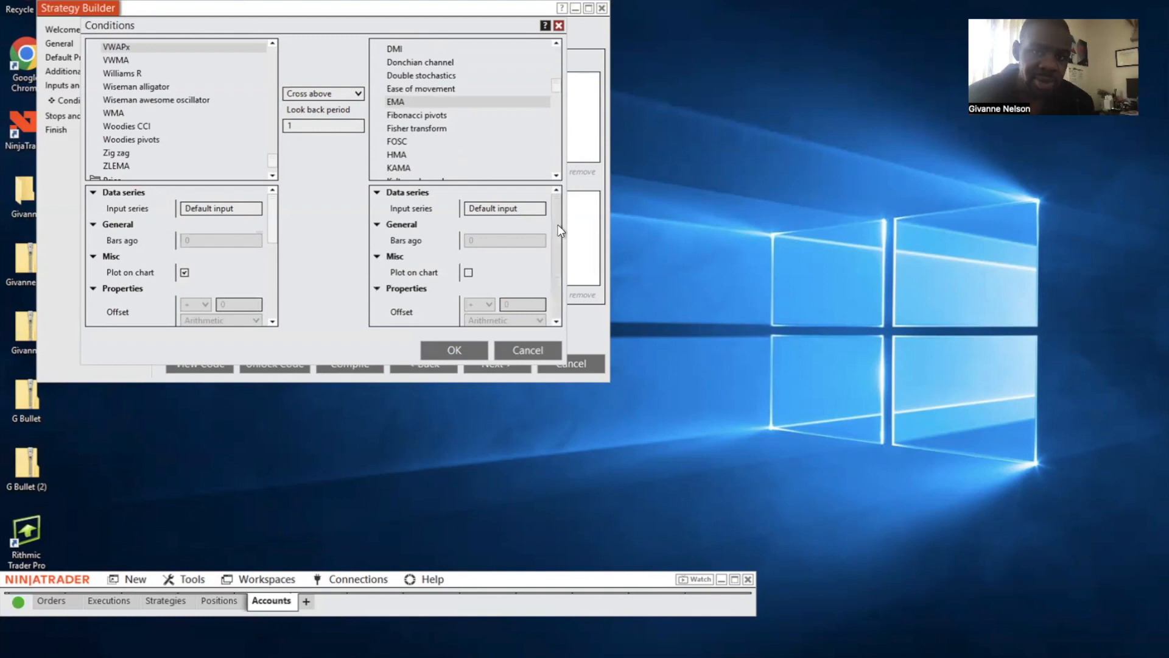
pyautogui.scroll(-3, 557, 240)
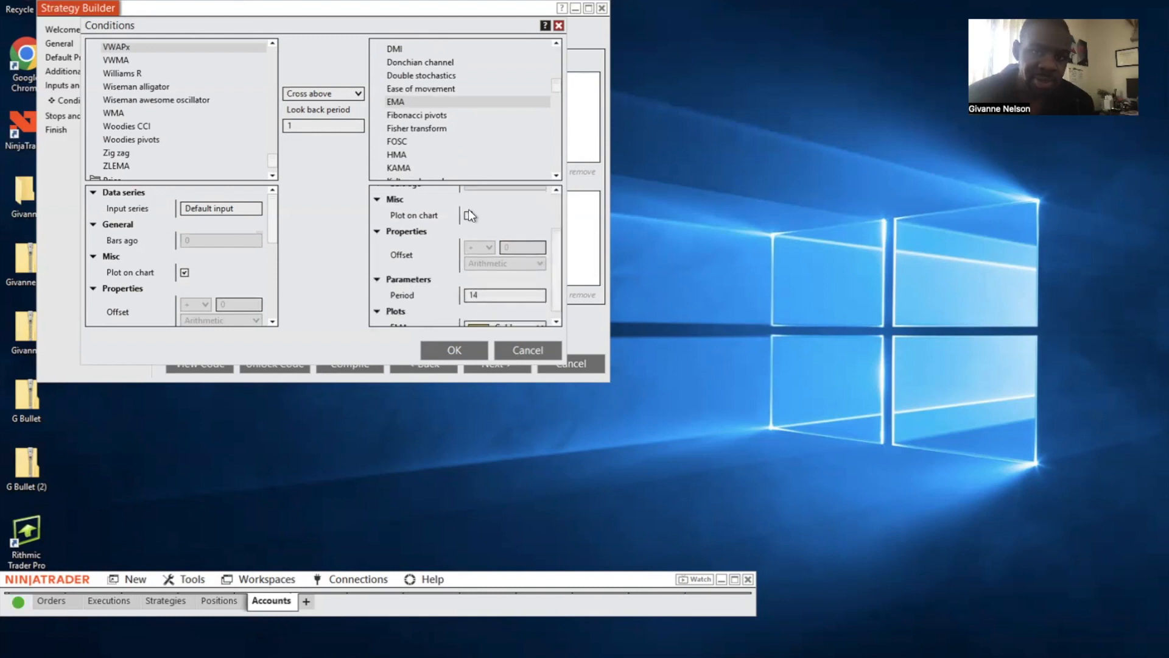
pyautogui.click(468, 215)
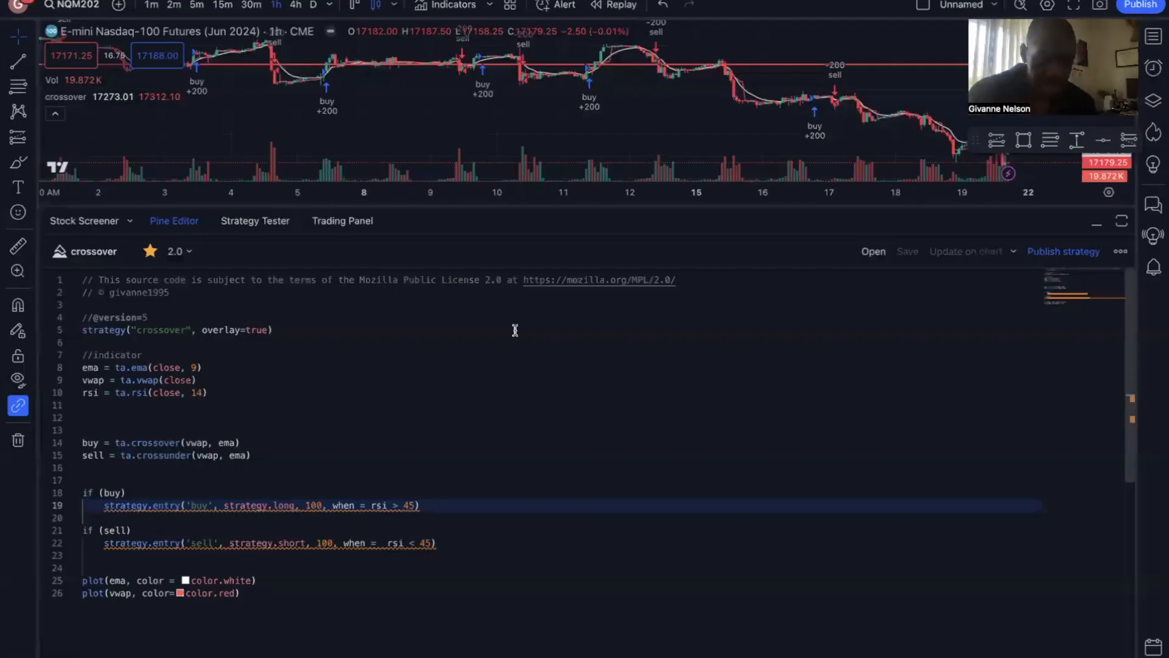
# - Check the EMA length in the TradingView script, set the EMA period to 9 and save the condition
pyautogui.click(199, 367)
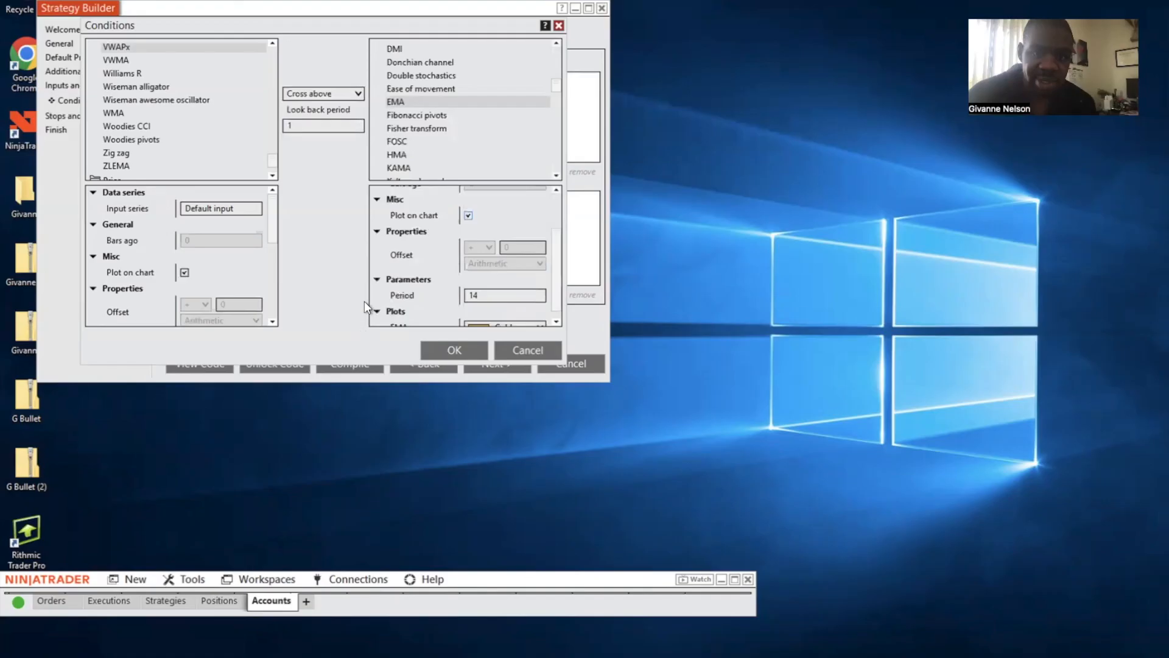
pyautogui.click(494, 298)
pyautogui.moveTo(491, 295); pyautogui.dragTo(452, 296)
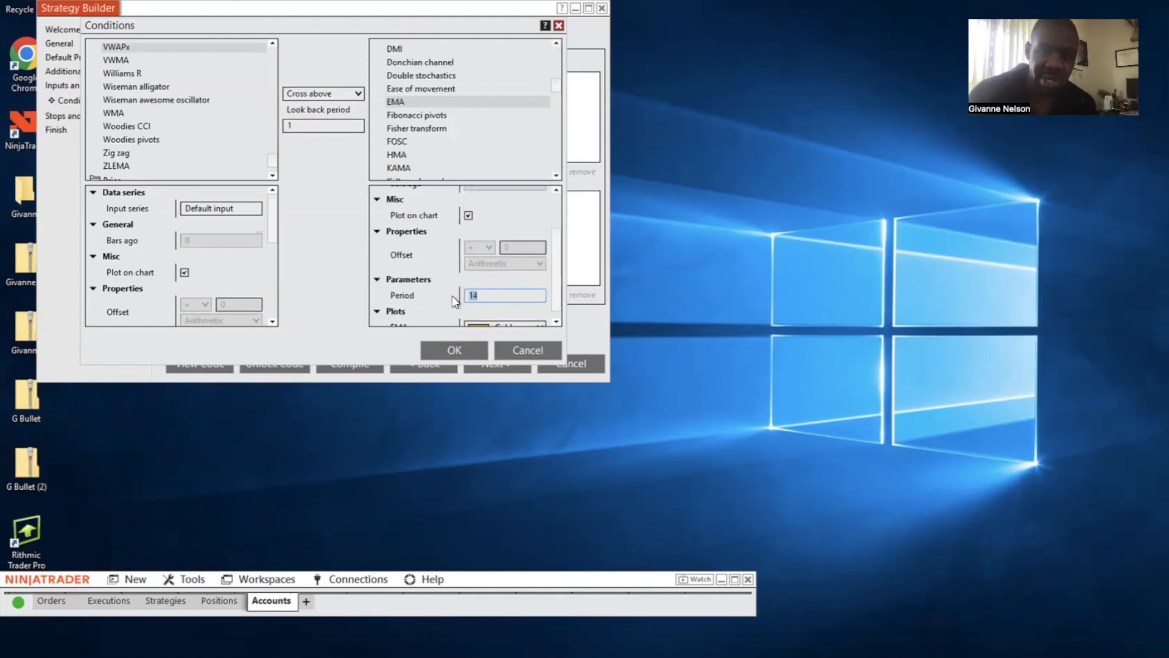
pyautogui.write('9')
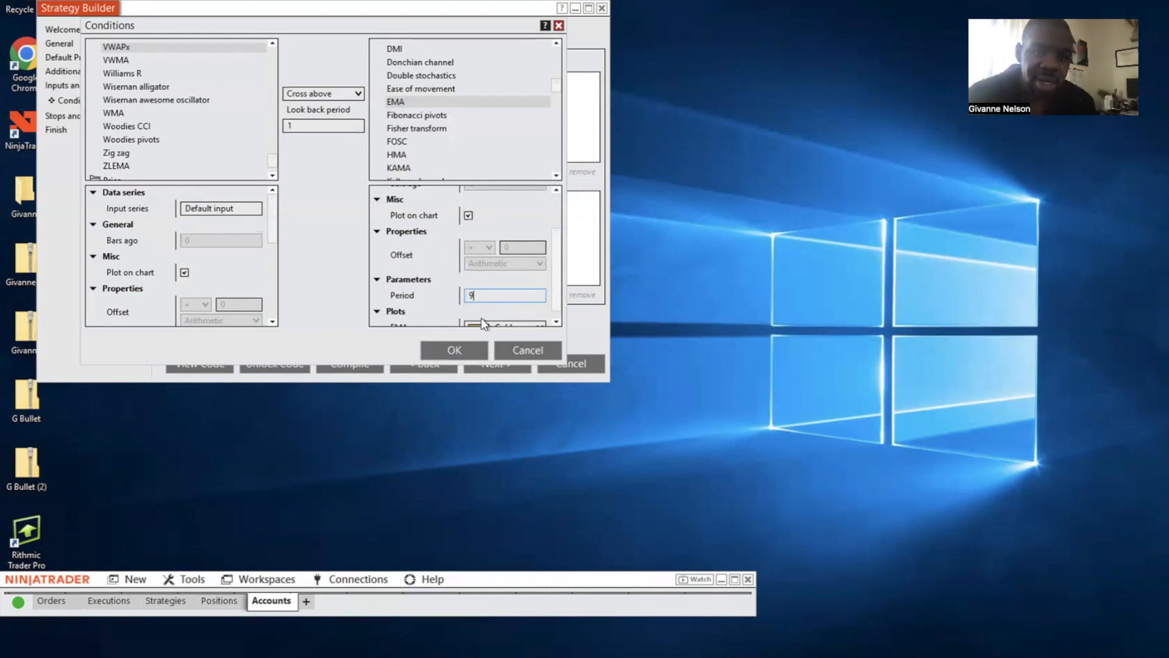
pyautogui.moveTo(551, 250); pyautogui.dragTo(549, 191)
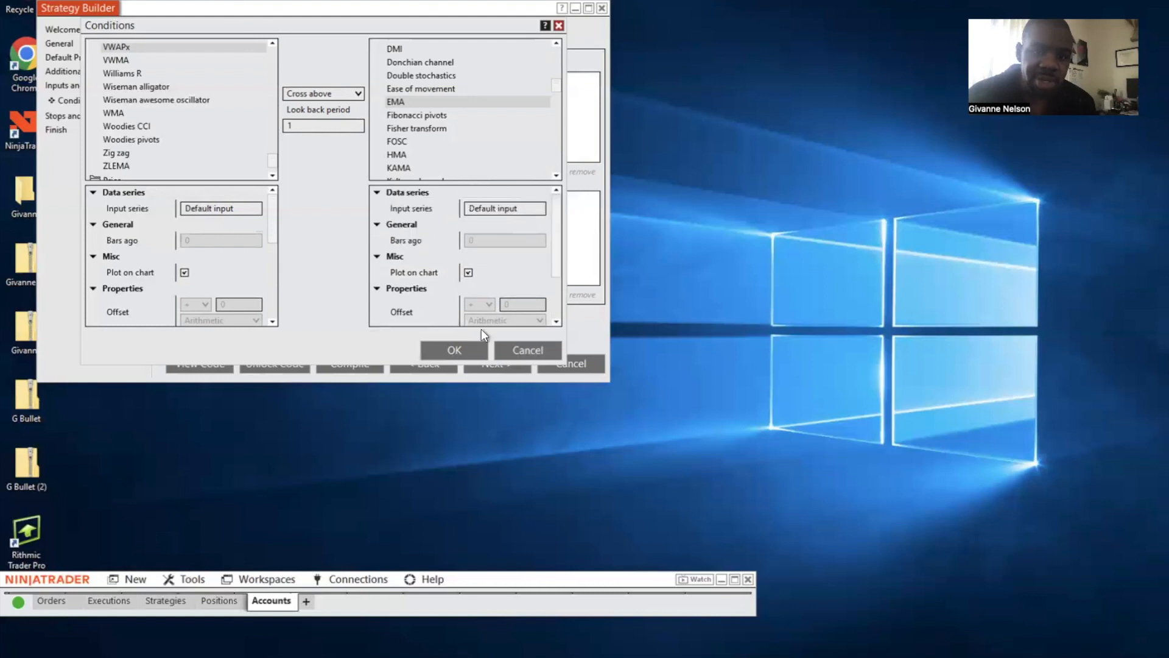
pyautogui.click(473, 345)
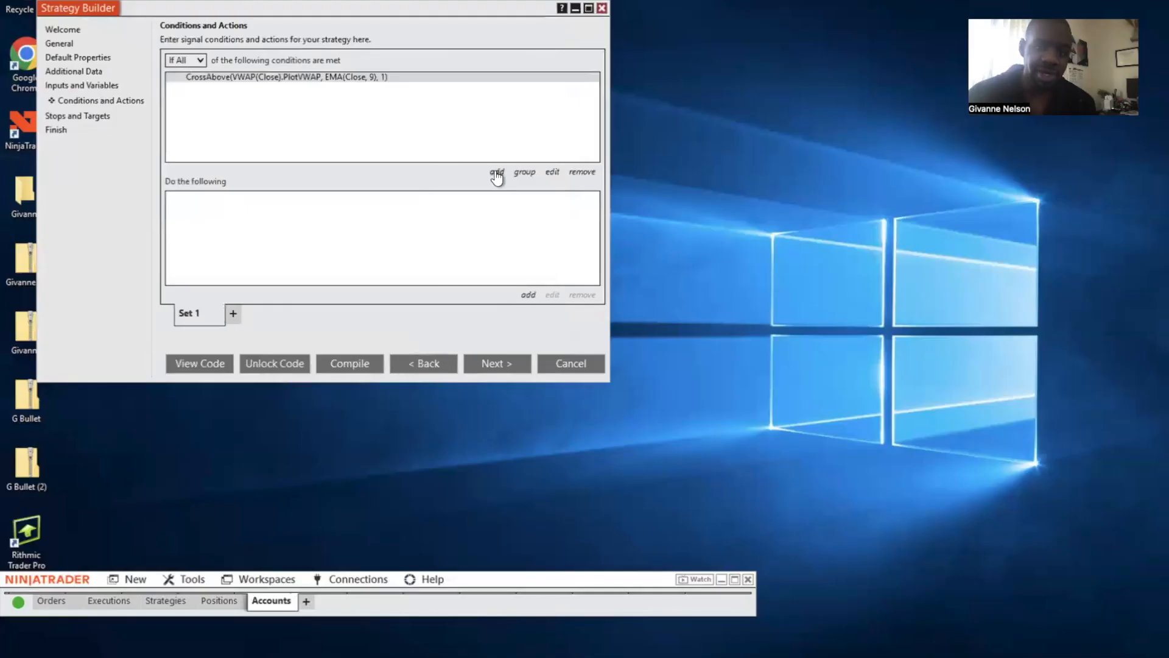
# - Start a second condition with RSI as its first operand, keeping period 14 and smooth 3
pyautogui.click(496, 173)
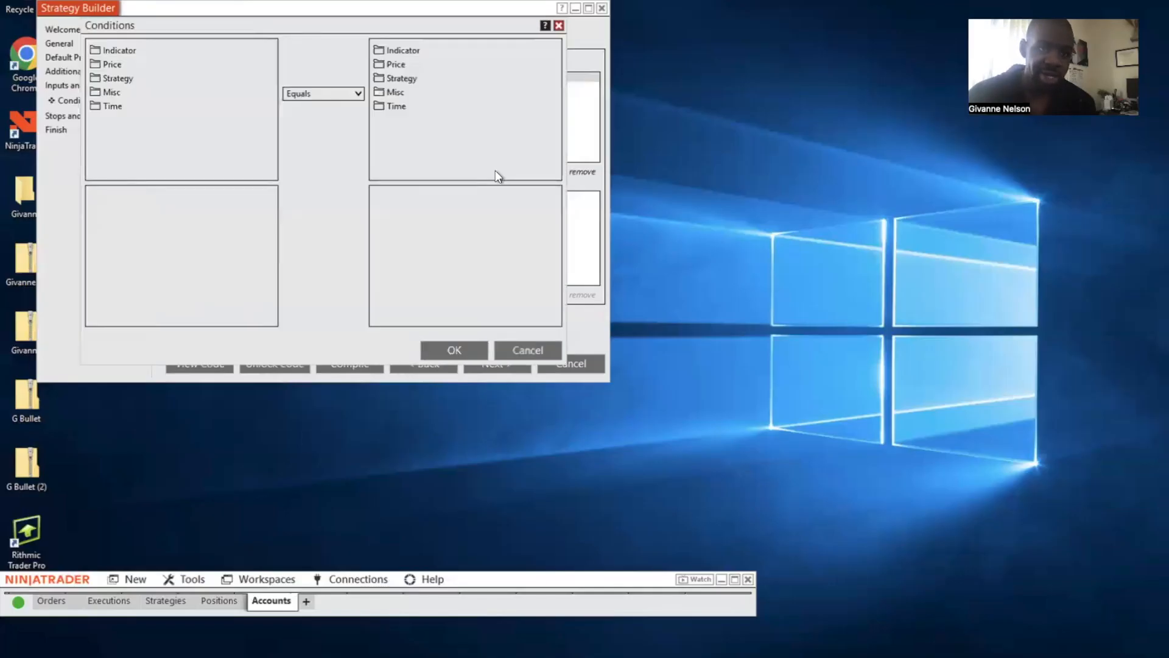
pyautogui.doubleClick(119, 53)
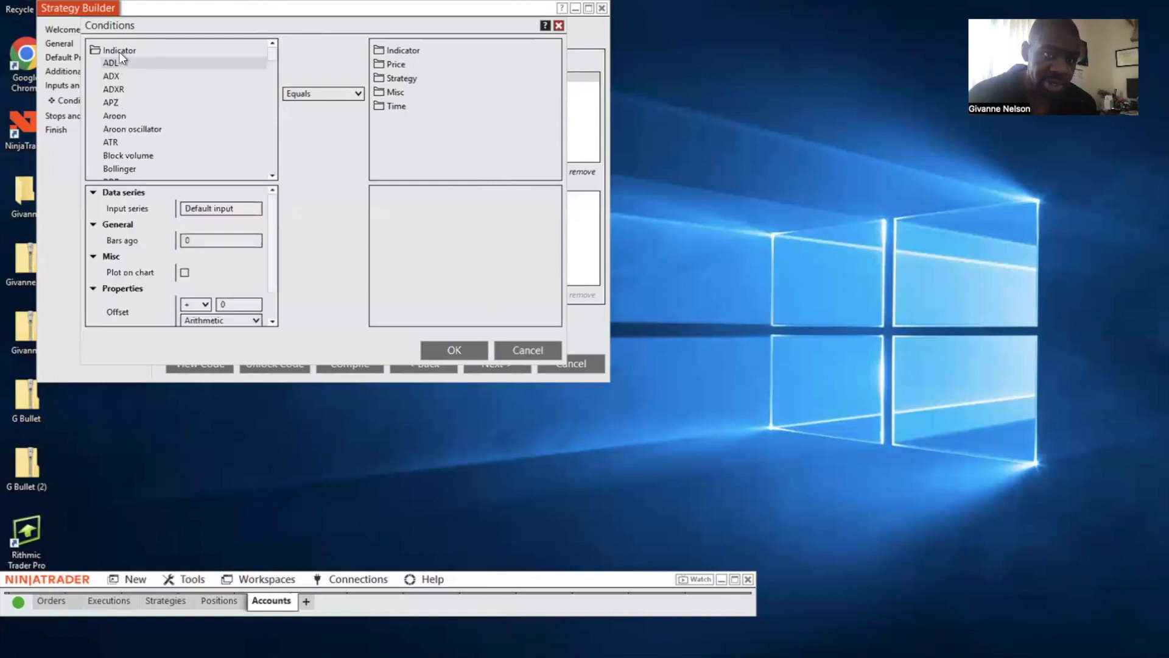
pyautogui.moveTo(273, 132)
pyautogui.mouseDown()
pyautogui.moveTo(272, 151)
pyautogui.moveTo(271, 123)
pyautogui.mouseUp()
pyautogui.scroll(-5, 272, 154)
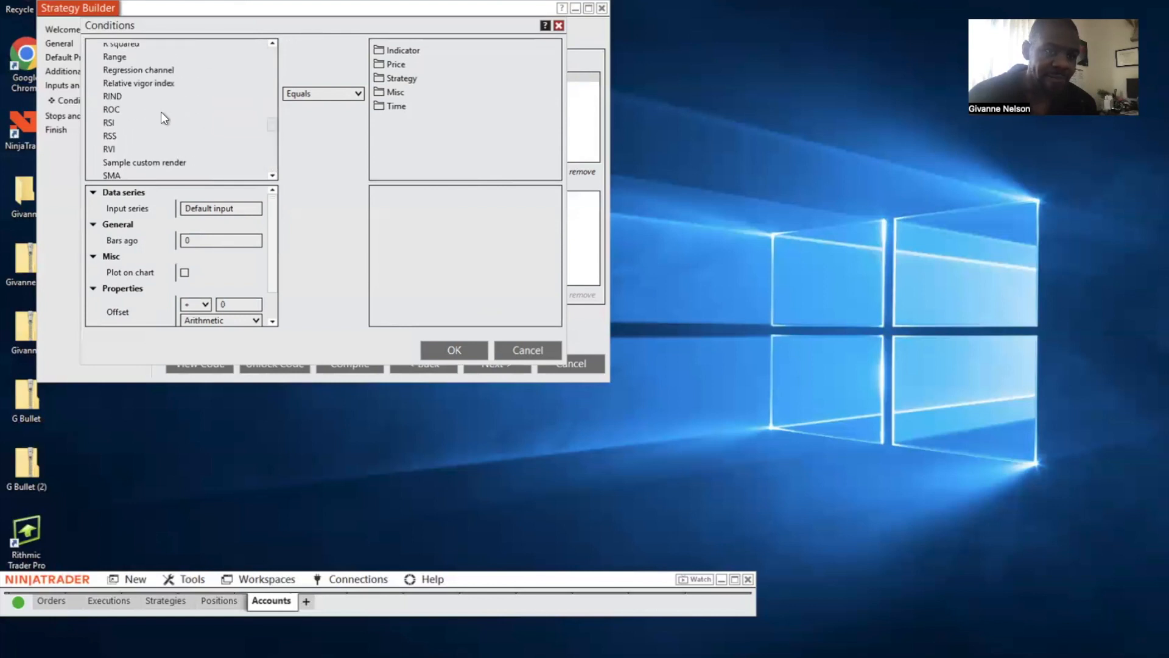
pyautogui.click(119, 124)
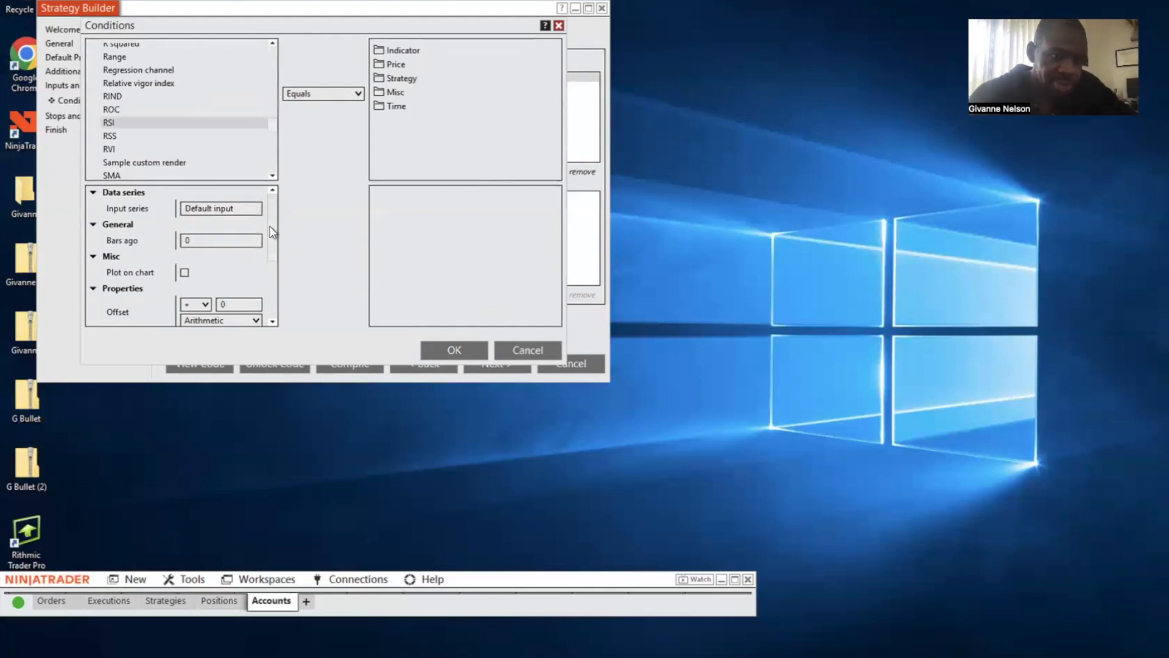
pyautogui.moveTo(273, 226); pyautogui.dragTo(272, 284)
pyautogui.click(220, 251)
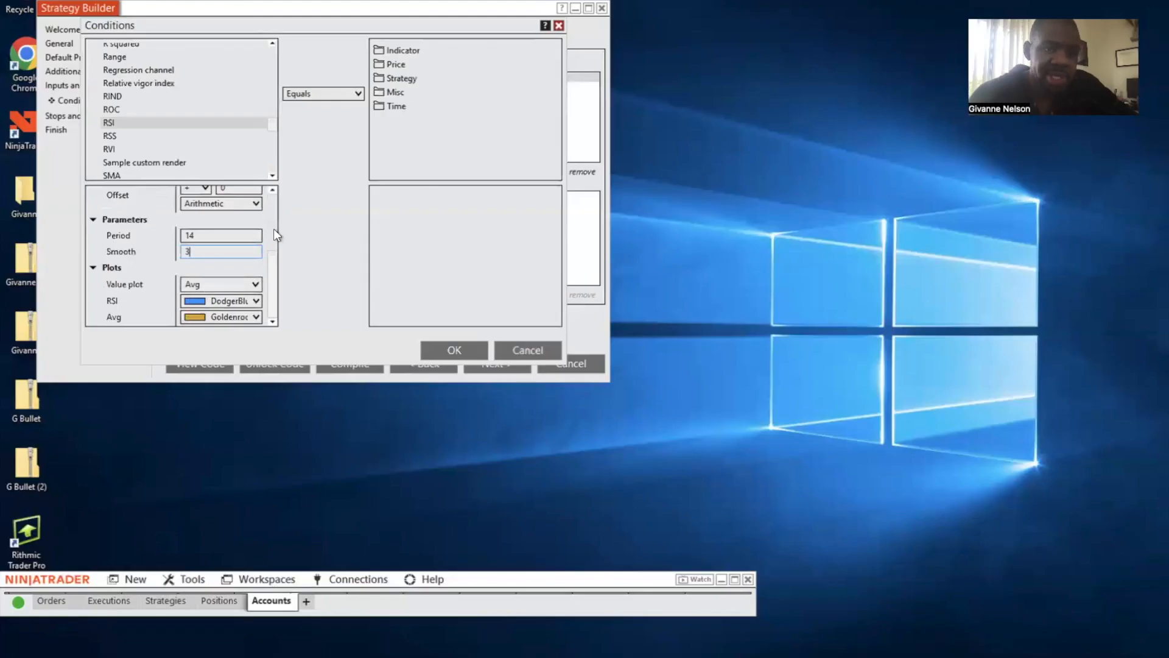
# - Complete the RSI condition as Greater than a numeric value of 45 and save it
pyautogui.click(358, 92)
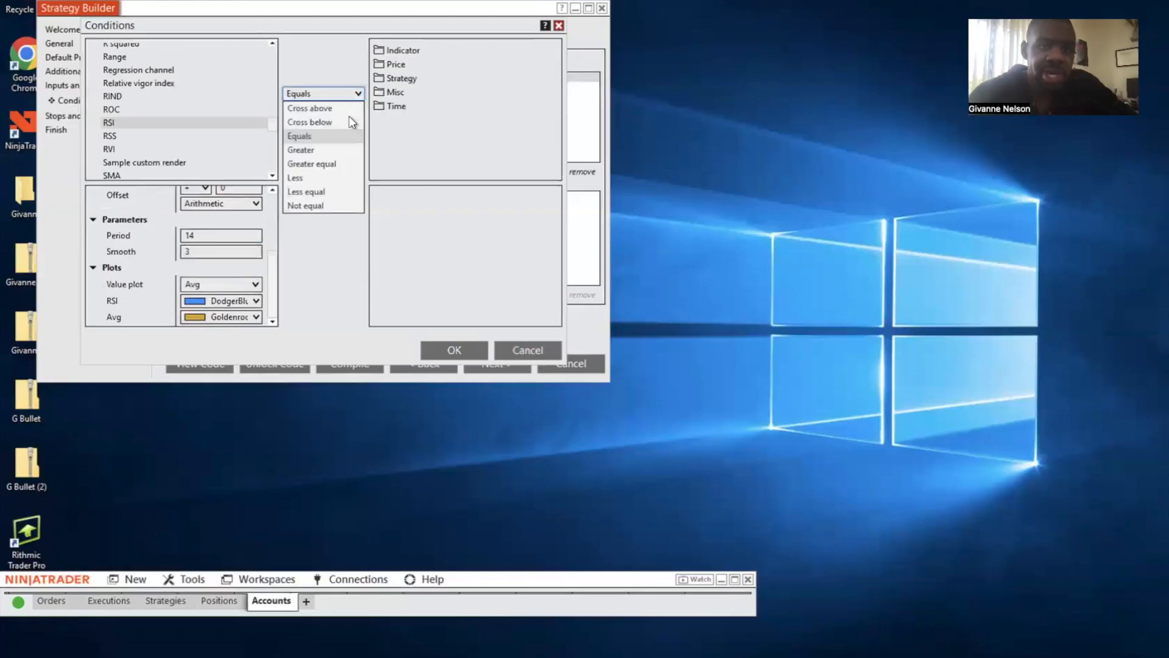
pyautogui.click(339, 150)
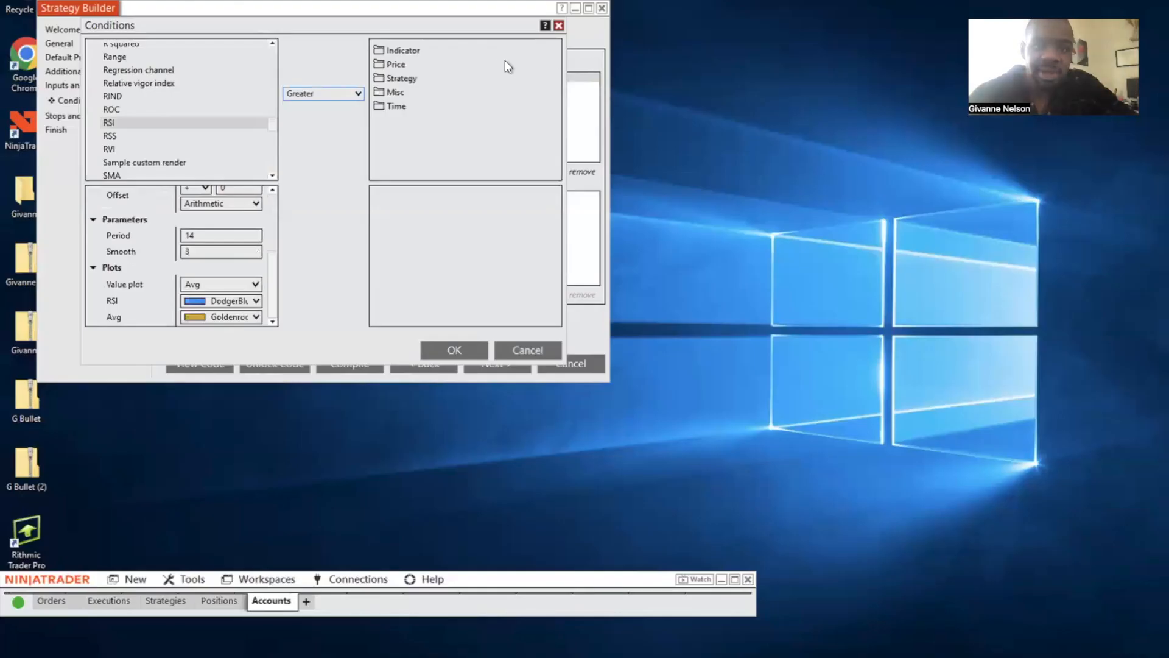
pyautogui.click(390, 92)
pyautogui.moveTo(557, 74); pyautogui.dragTo(560, 153)
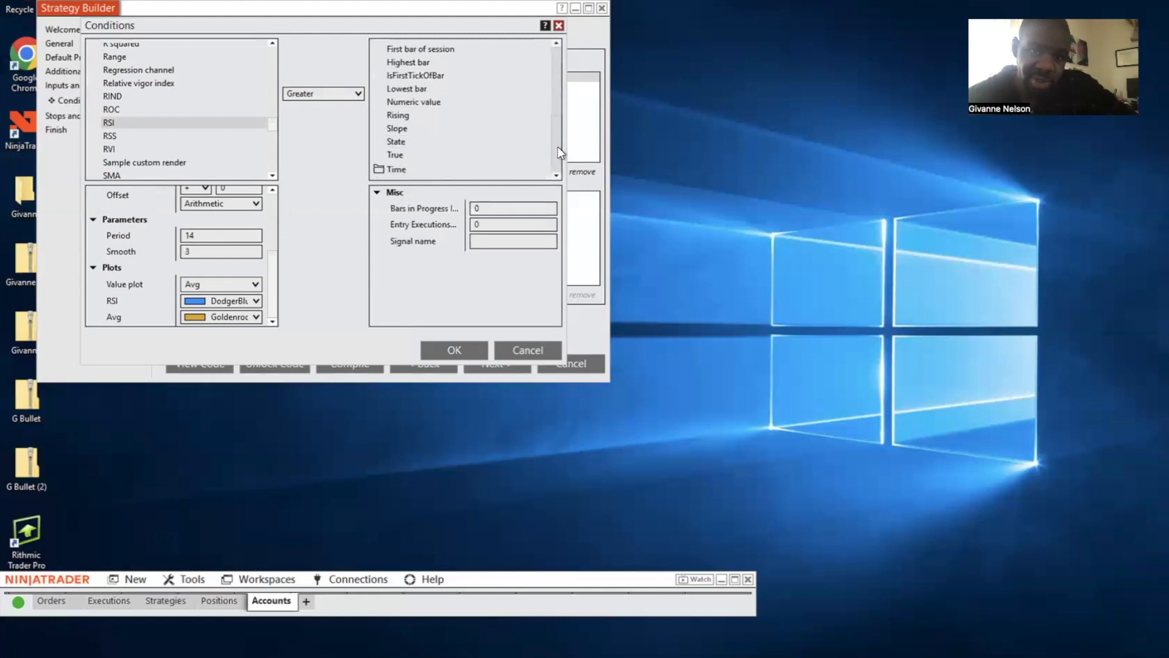
pyautogui.click(434, 102)
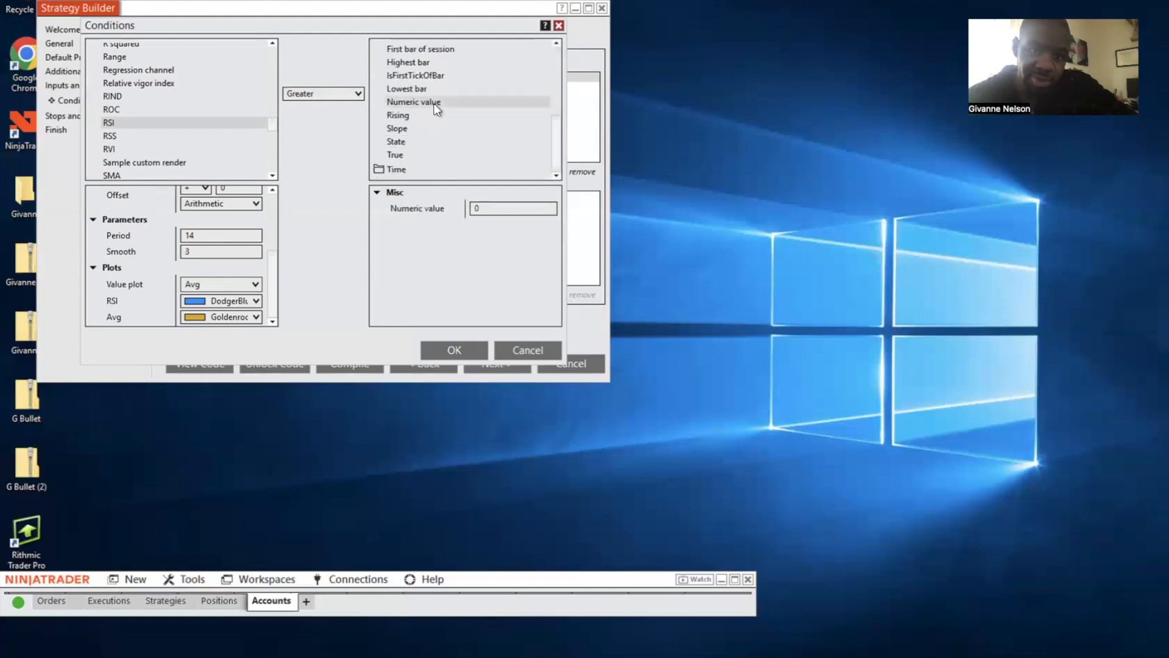
pyautogui.click(489, 208)
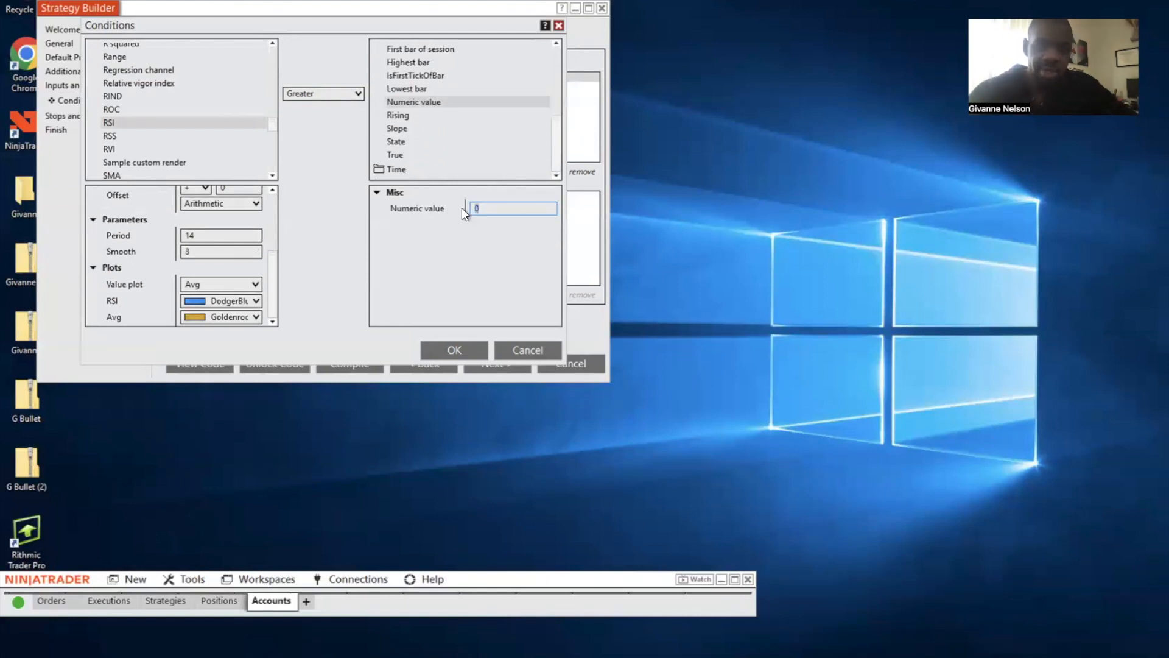
pyautogui.write('45')
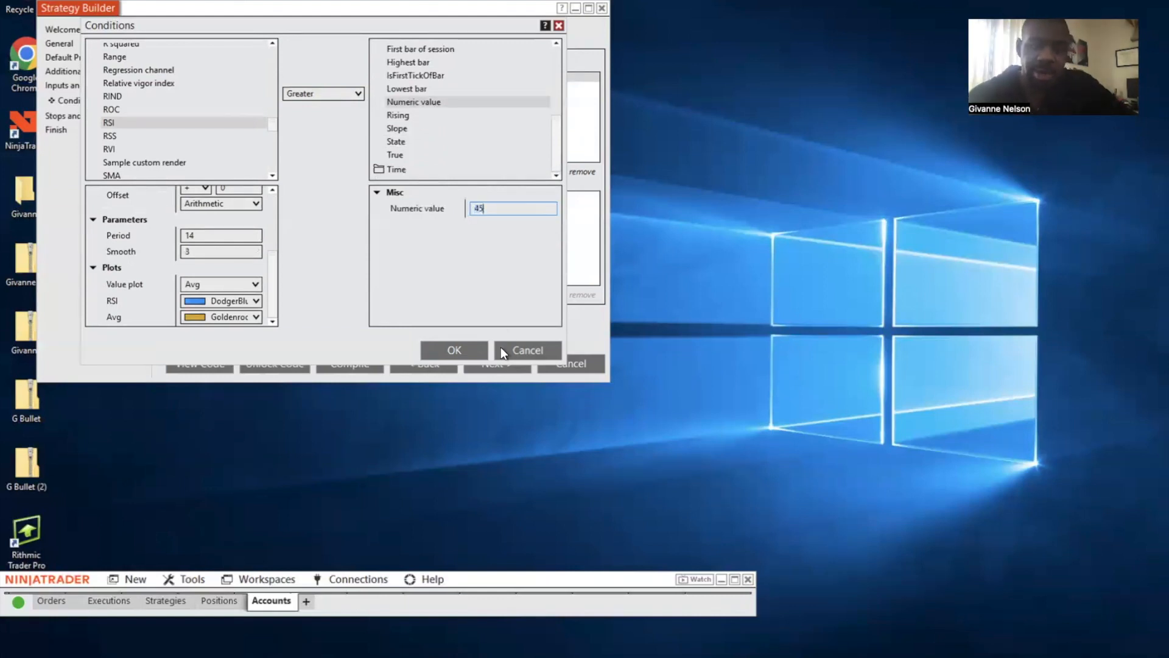
pyautogui.click(463, 347)
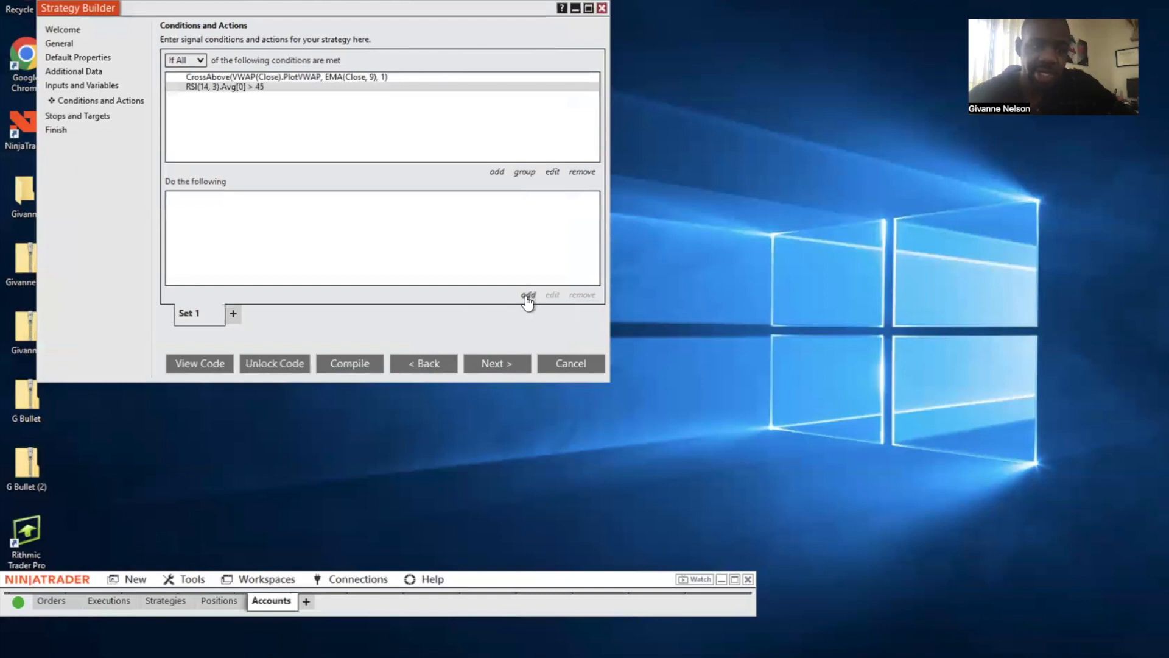
pyautogui.click(524, 294)
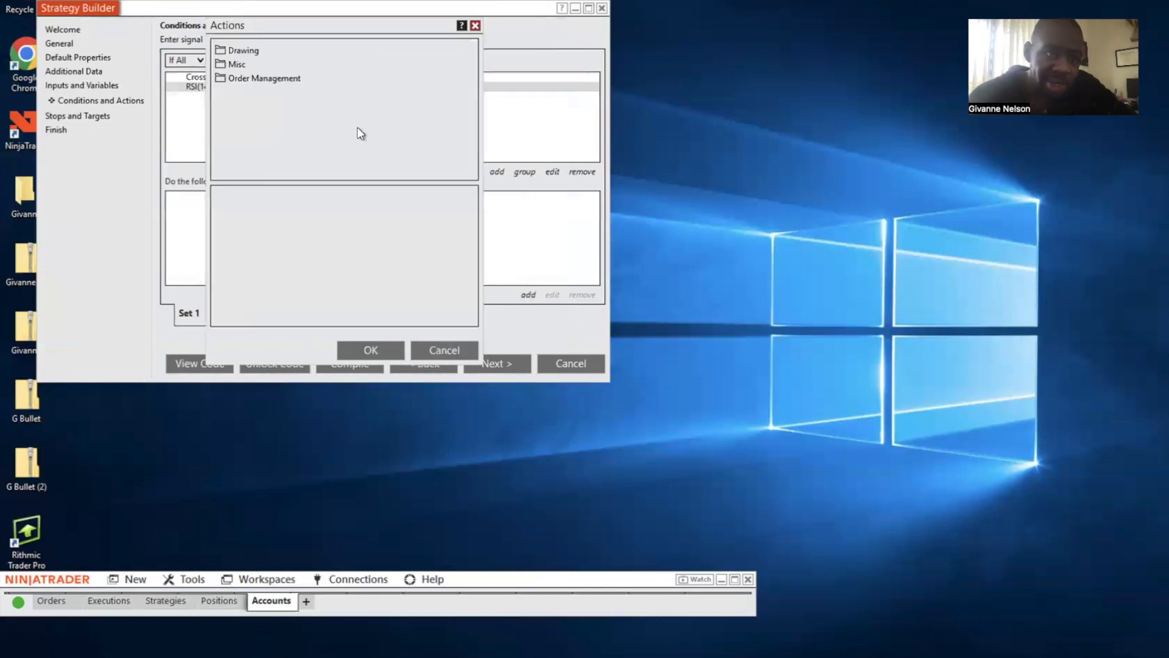
pyautogui.click(266, 79)
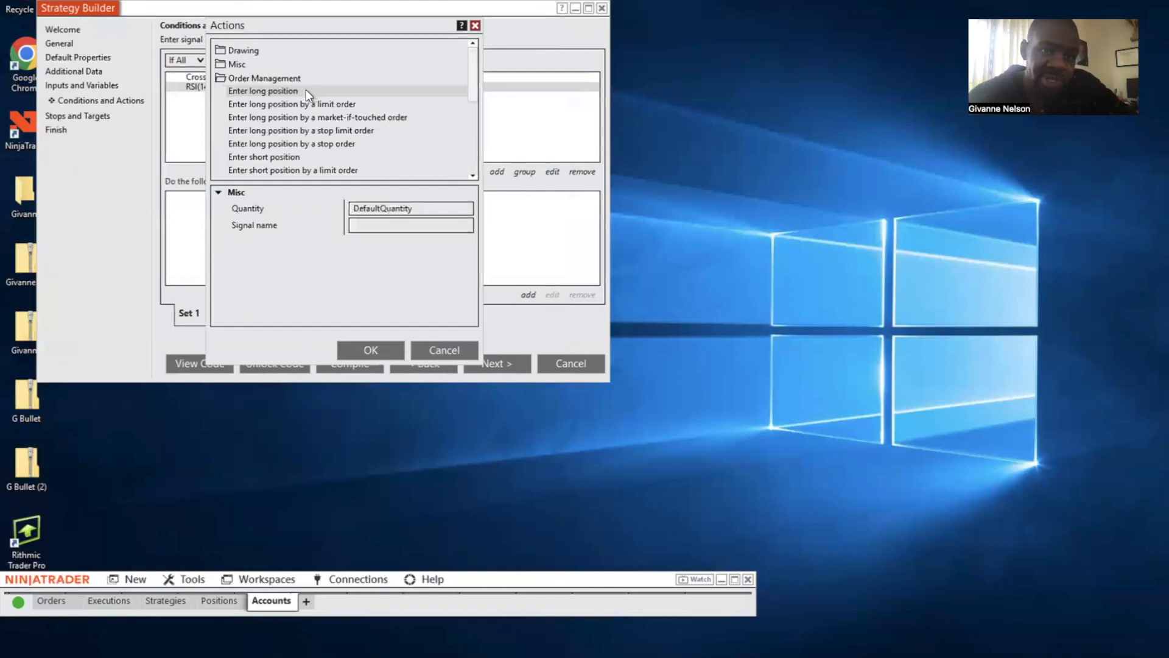
pyautogui.click(385, 224)
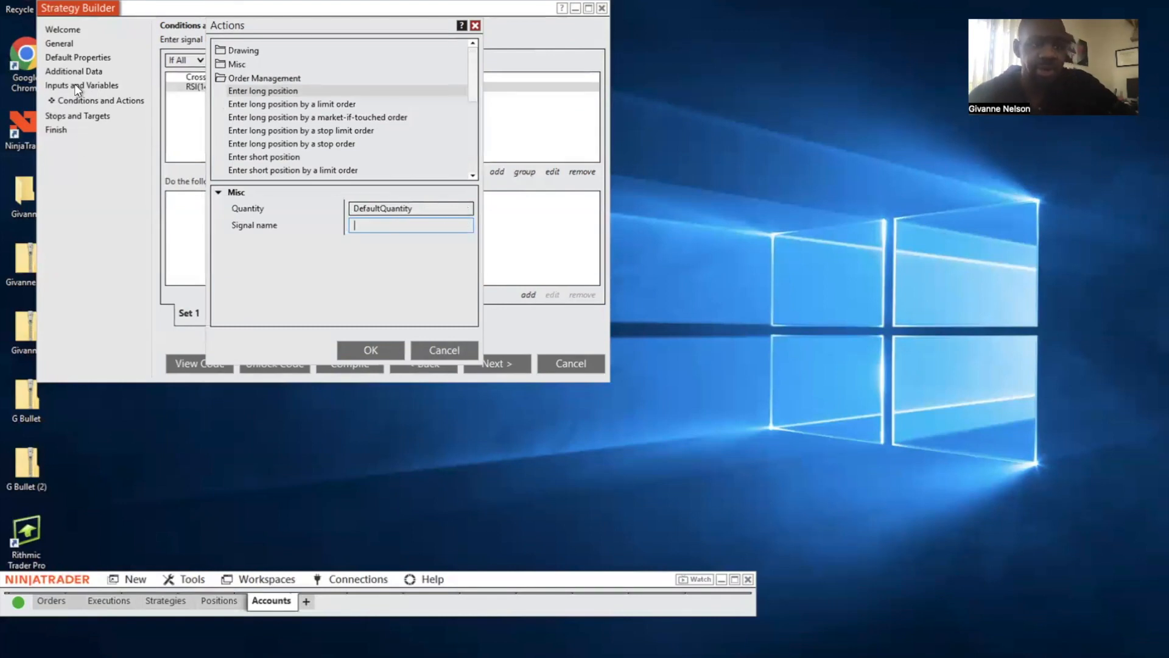
pyautogui.click(475, 24)
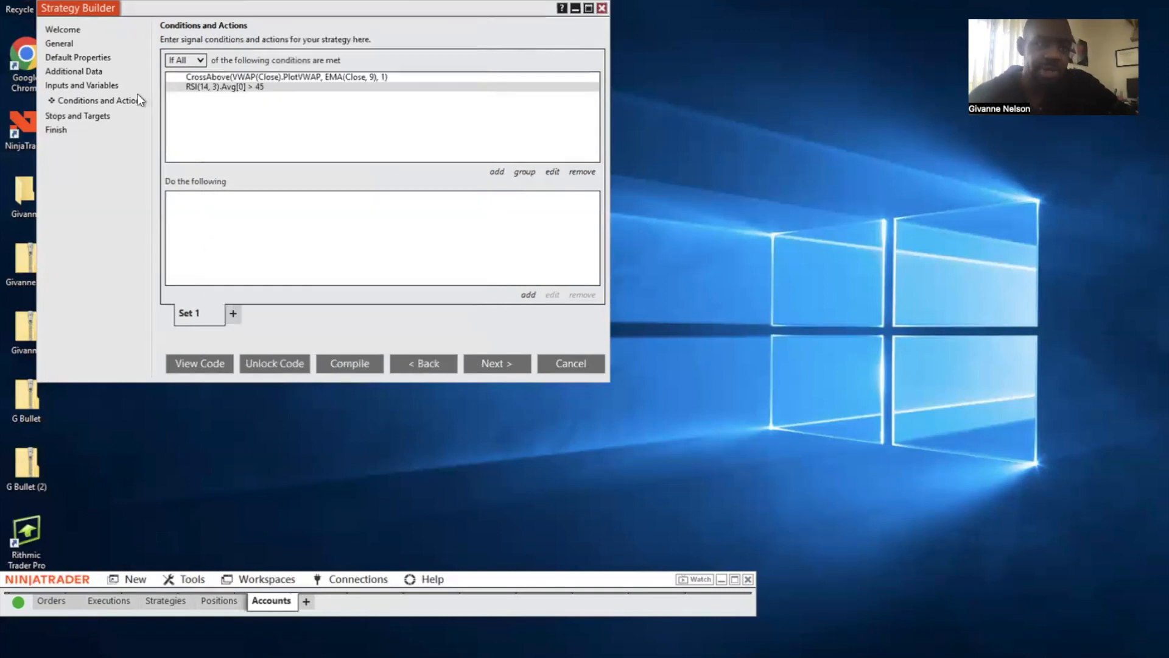
# - Add a strategy input parameter named Positionsizing of type int, keeping default 1 and minimum 1
pyautogui.click(101, 87)
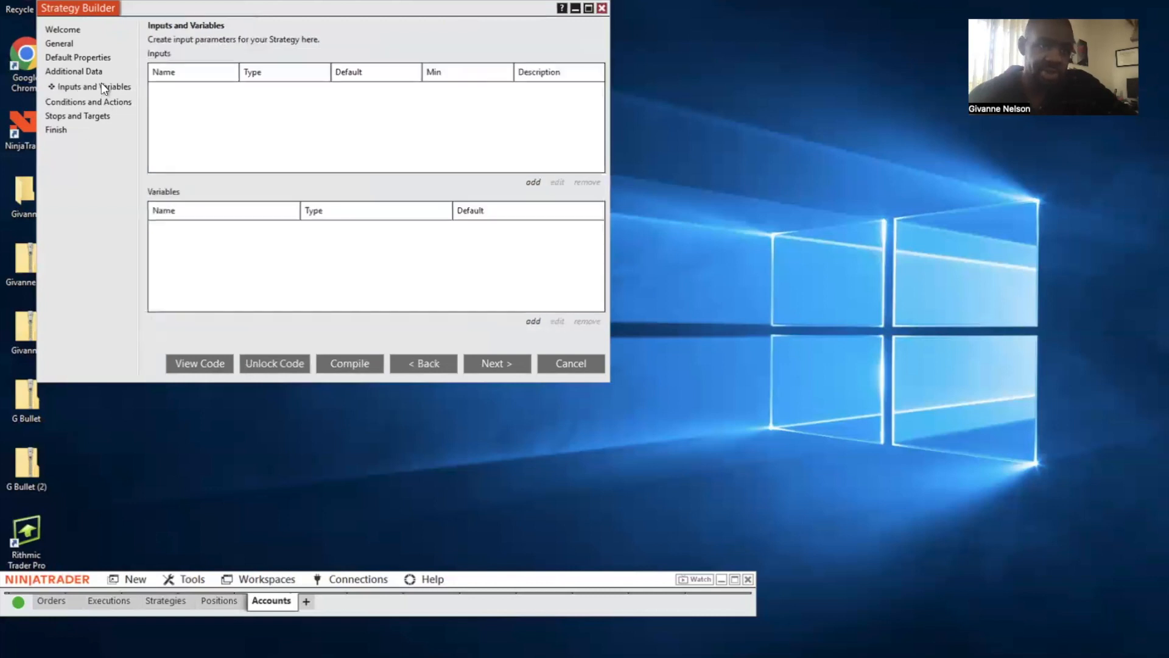
pyautogui.click(534, 182)
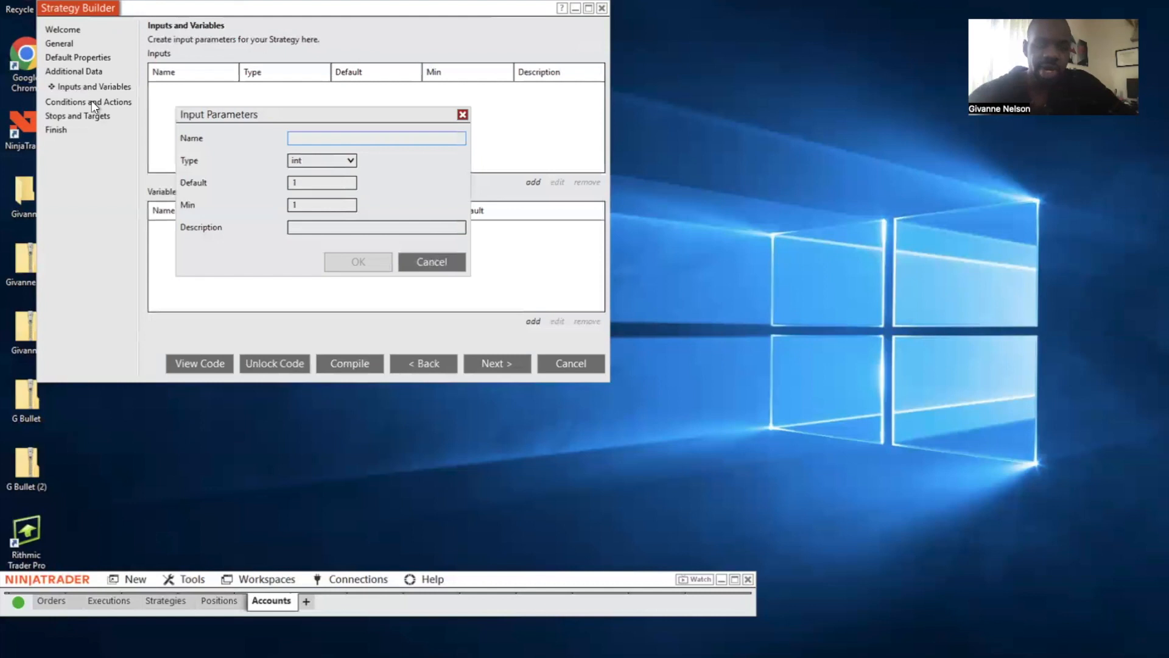
pyautogui.write('pos')
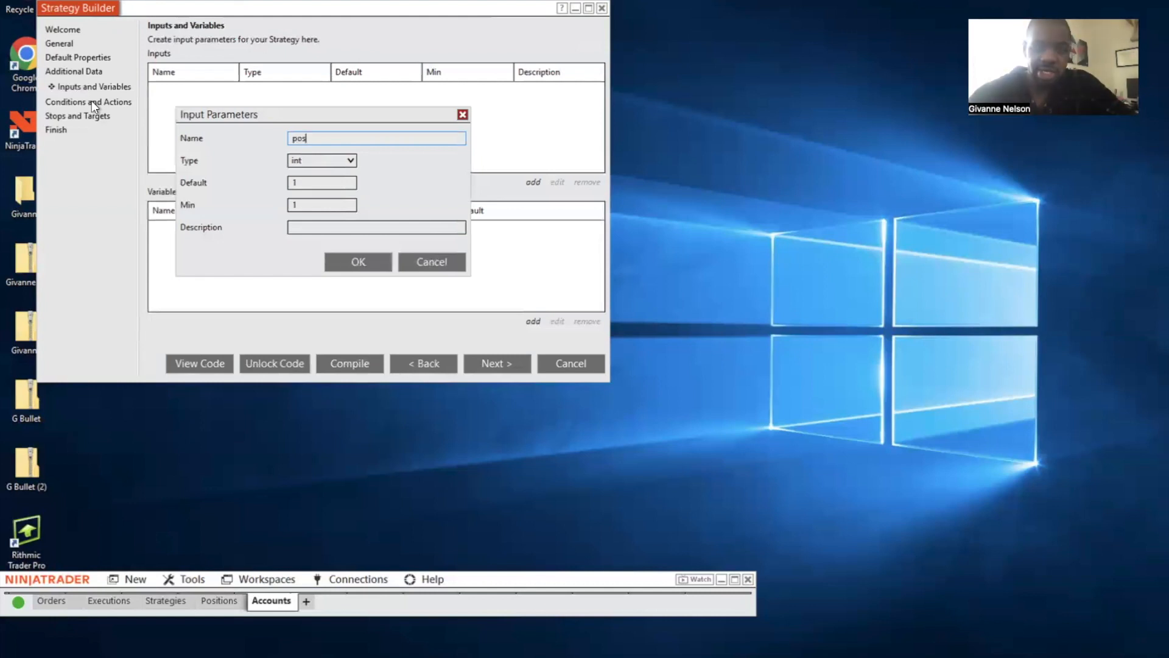
pyautogui.write('tition')
pyautogui.press('BackSpace')
pyautogui.press('BackSpace')
pyautogui.press('BackSpace')
pyautogui.press('BackSpace')
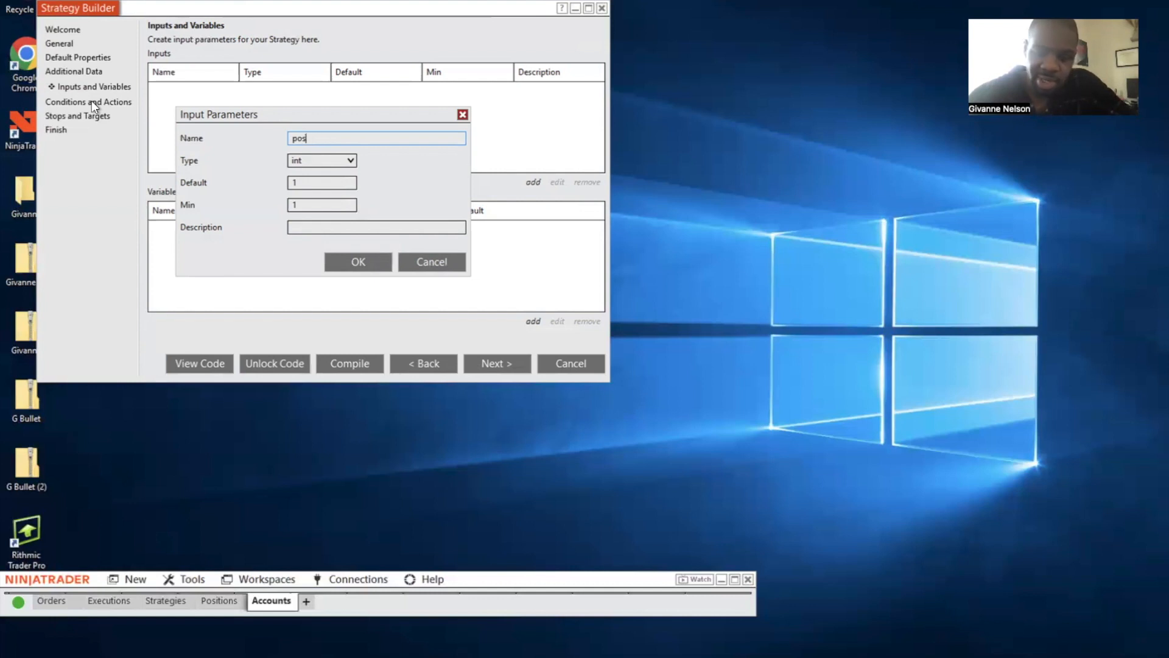
pyautogui.write('ition')
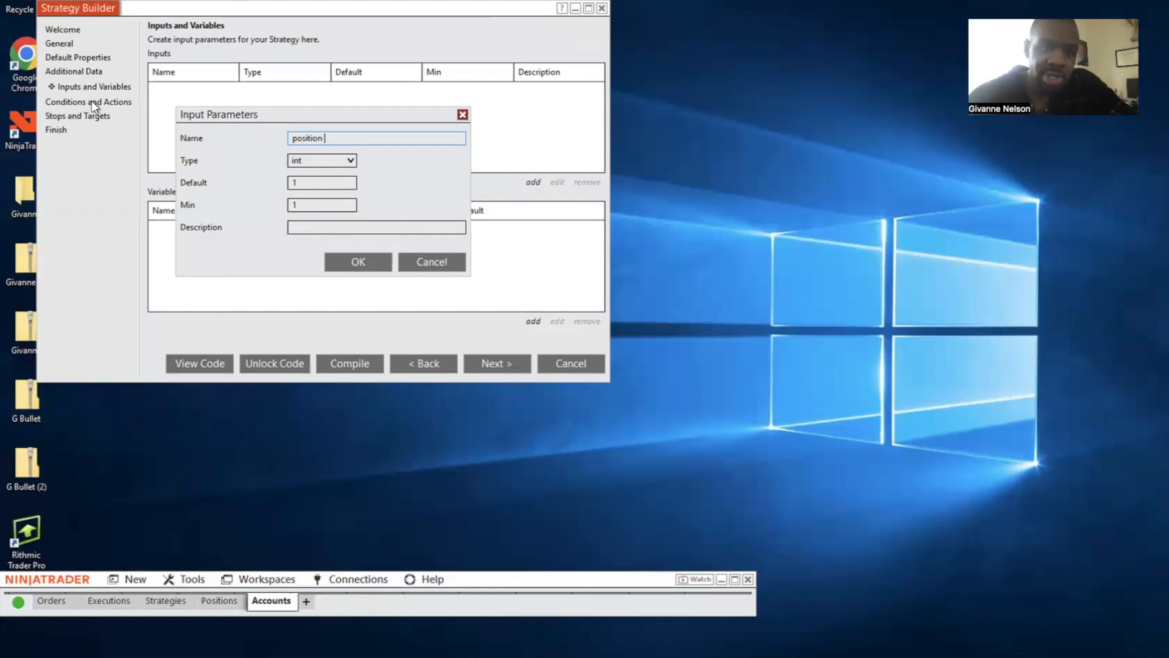
pyautogui.write('sizing')
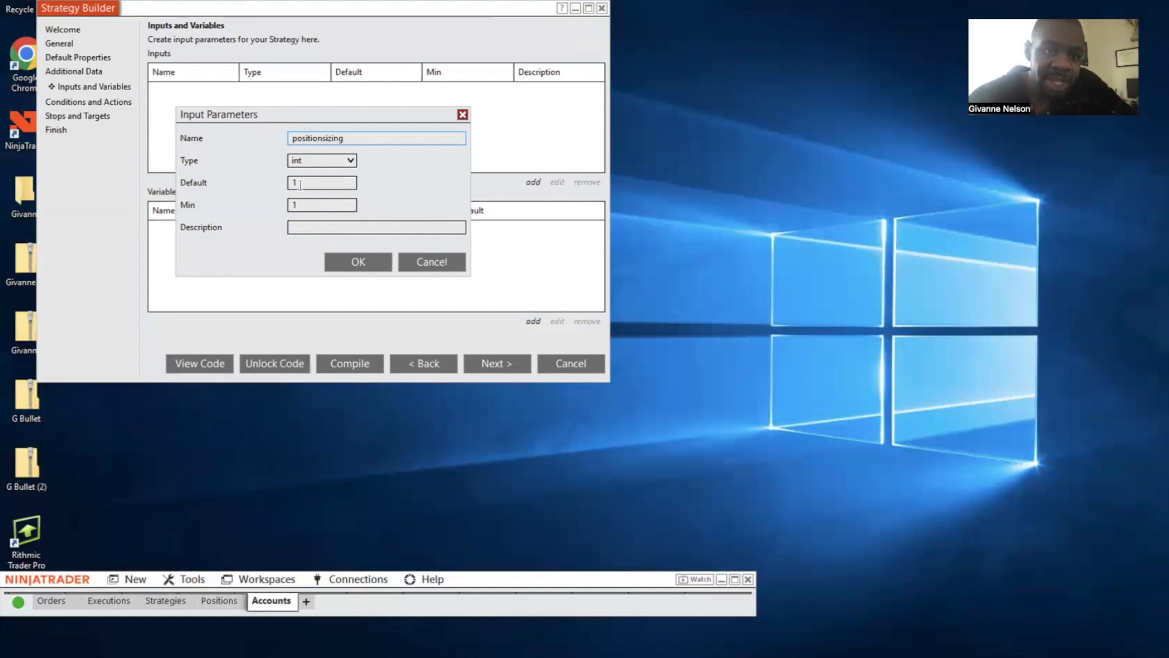
pyautogui.click(304, 184)
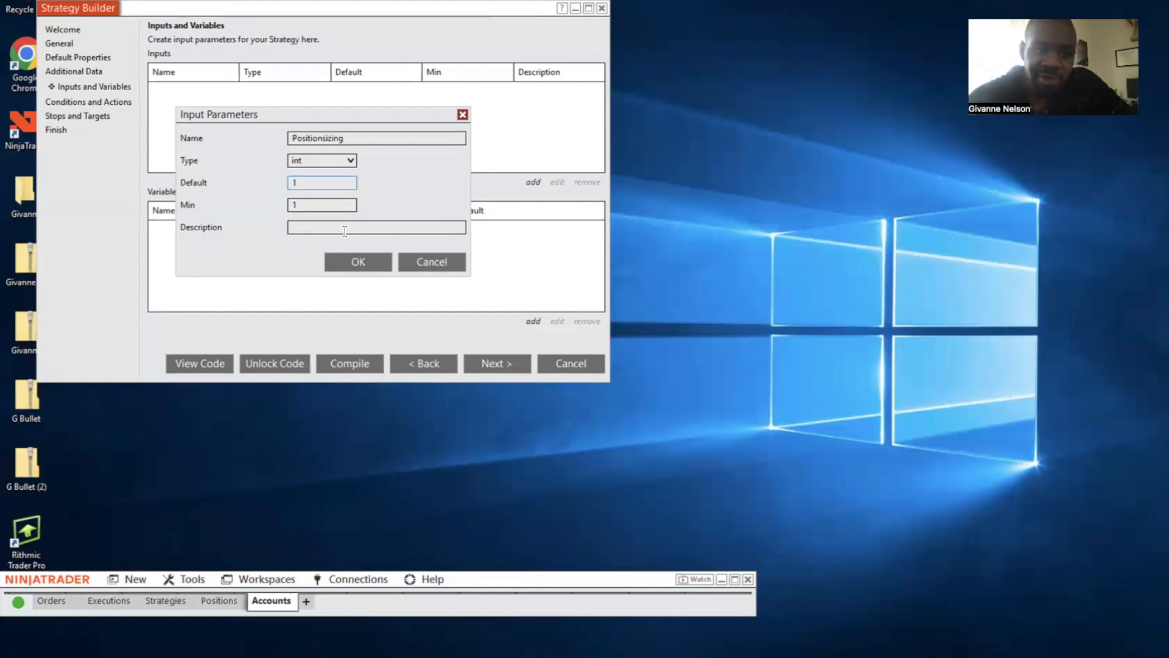
pyautogui.click(350, 262)
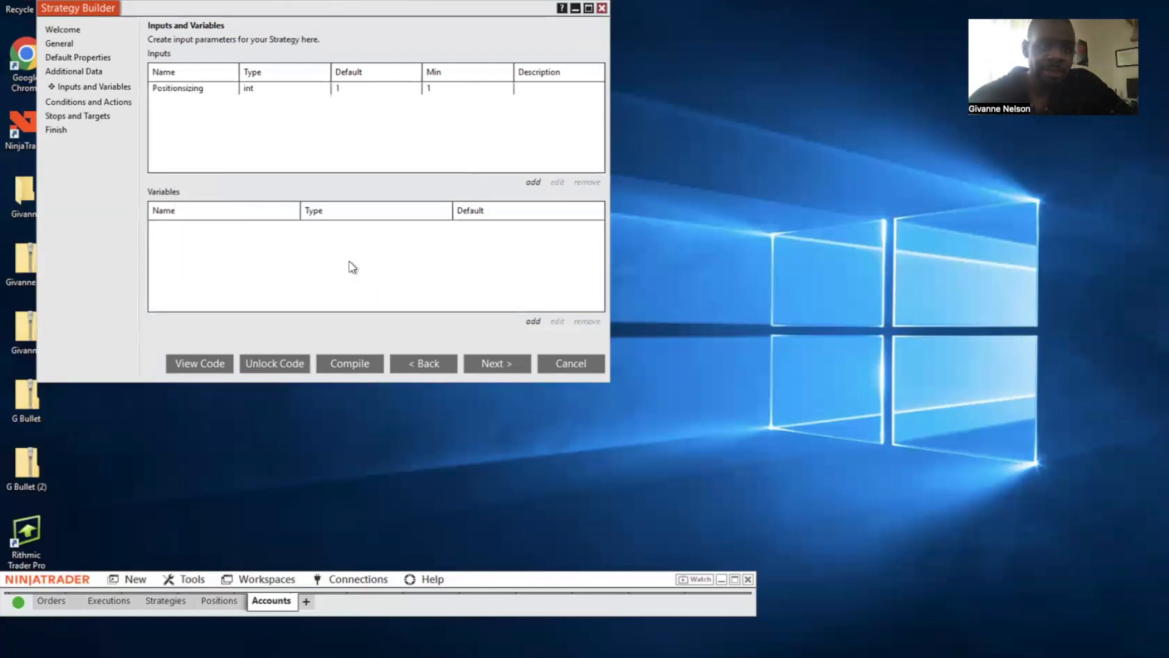
# - Add an Enter long position action to Set 1 with its quantity taken from the Positionsizing user input
pyautogui.click(93, 102)
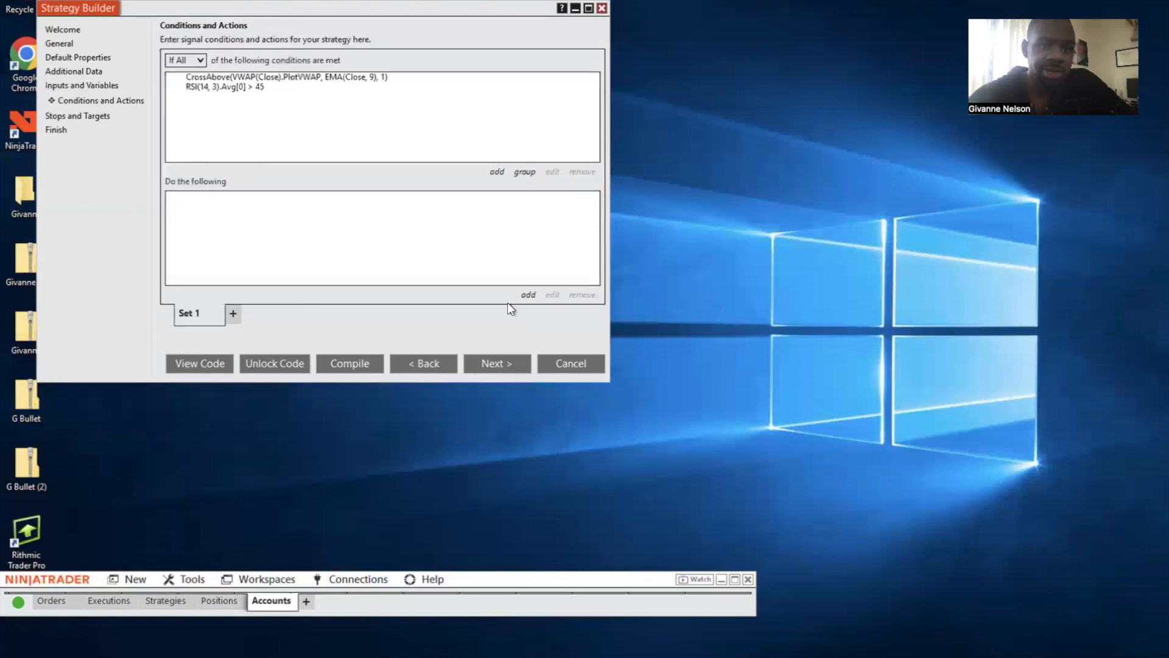
pyautogui.click(527, 295)
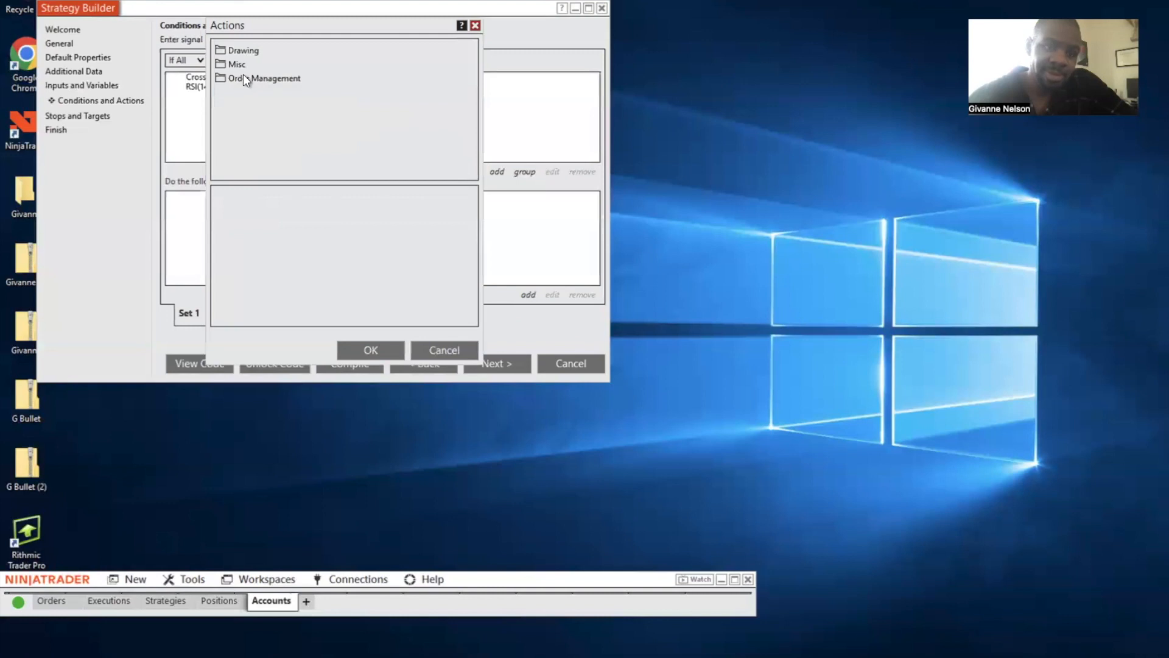
pyautogui.doubleClick(247, 78)
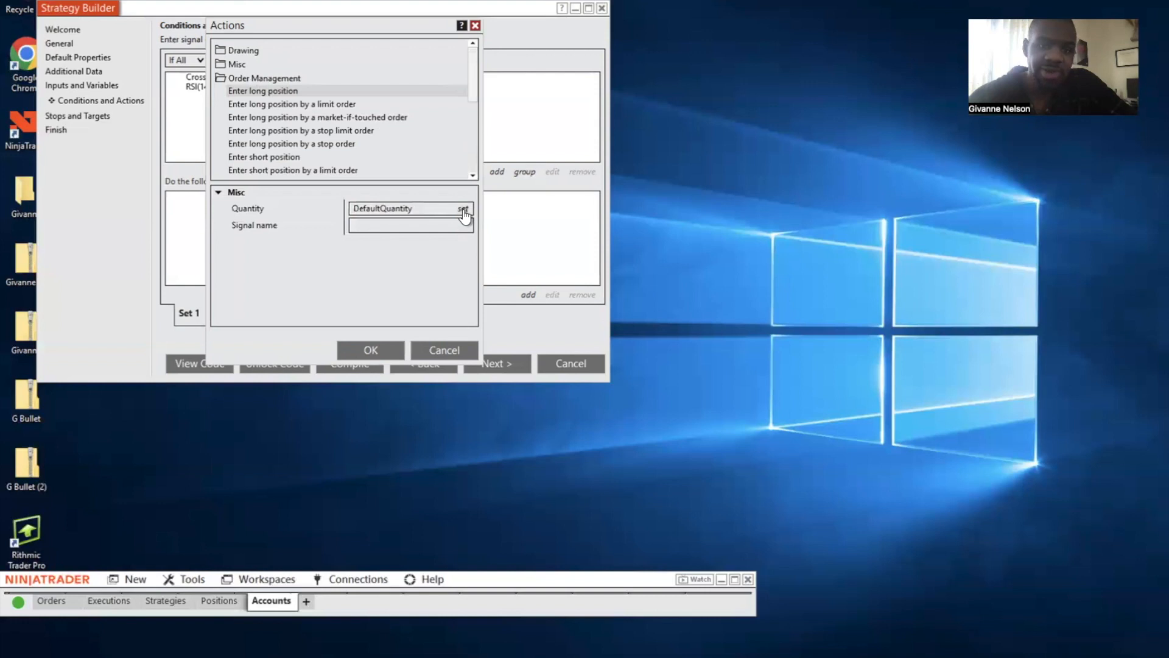
pyautogui.click(464, 210)
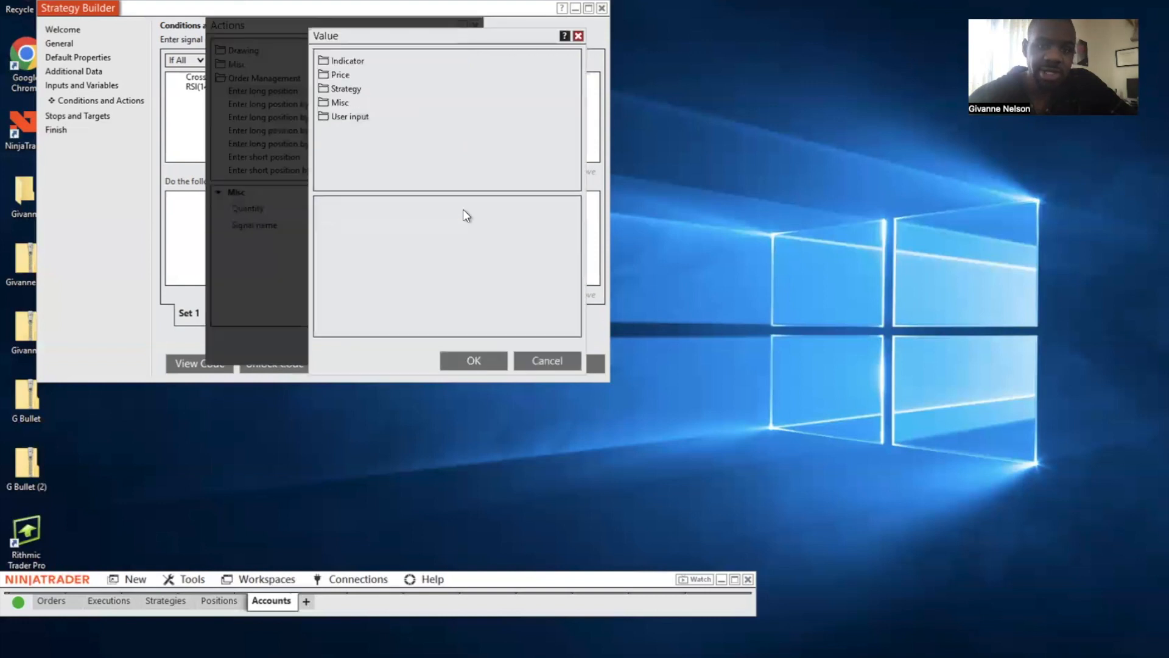
pyautogui.doubleClick(349, 117)
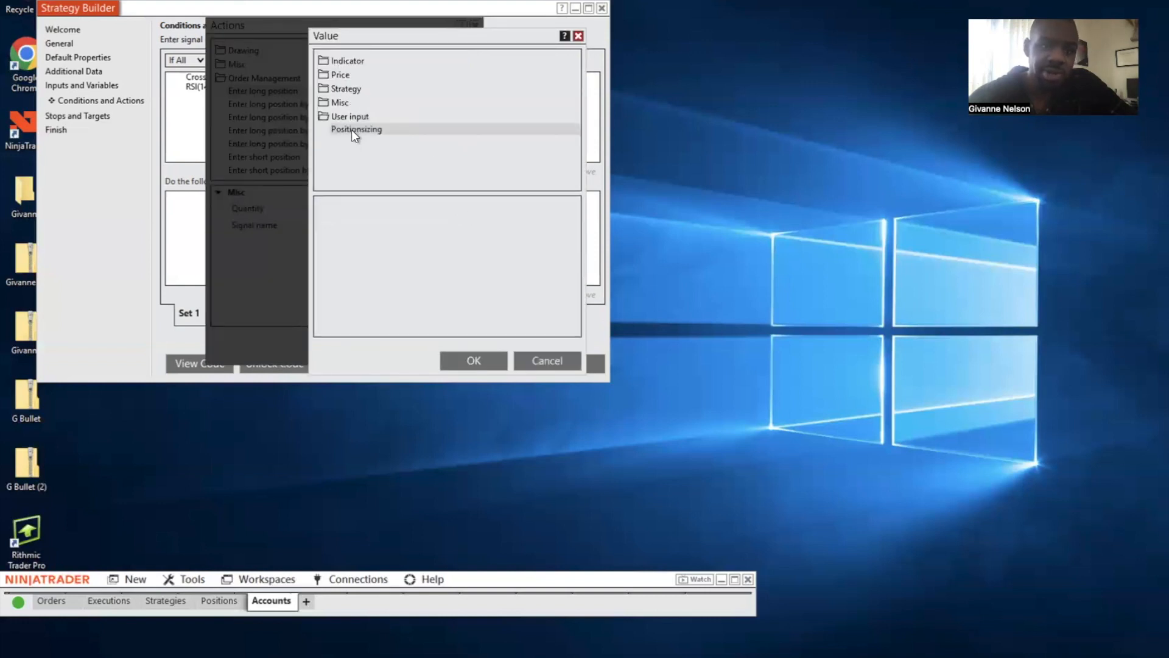
pyautogui.click(469, 361)
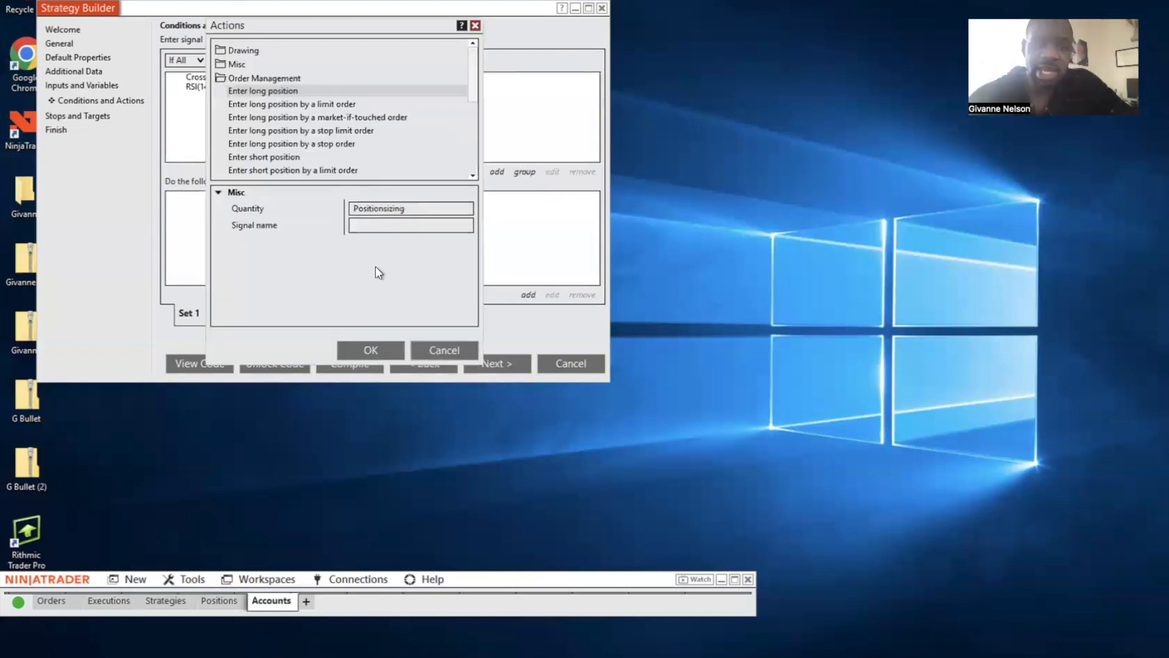
# - Name the long entry's signal "Buy long" and save the action
pyautogui.click(388, 228)
pyautogui.write('@')
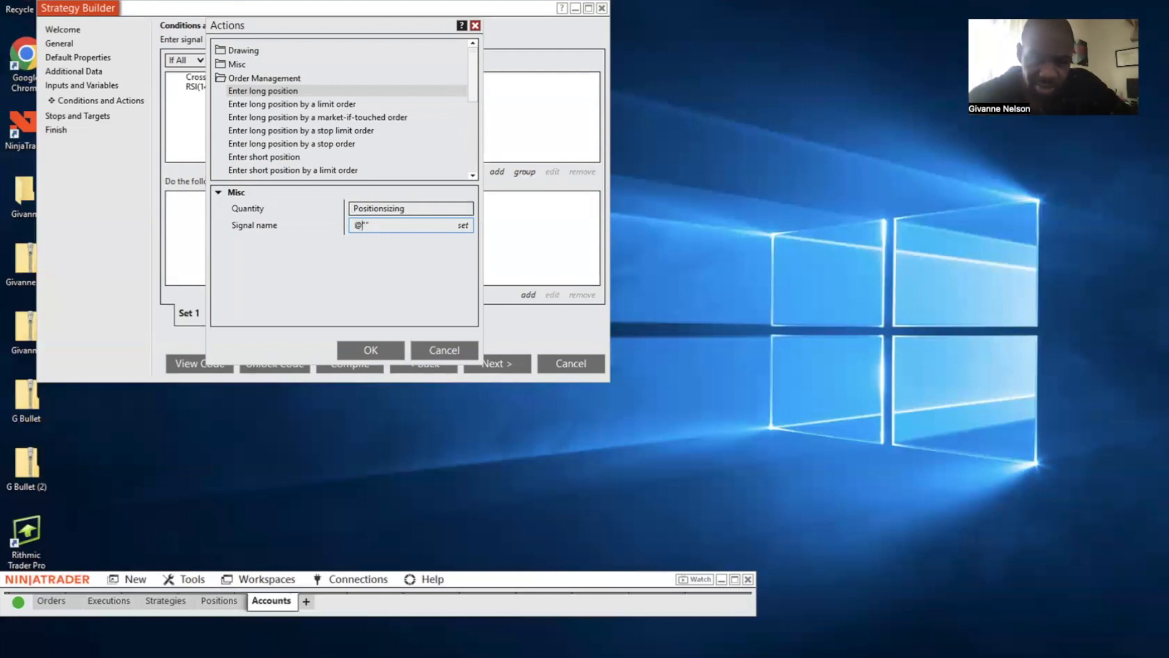
pyautogui.write('Buy')
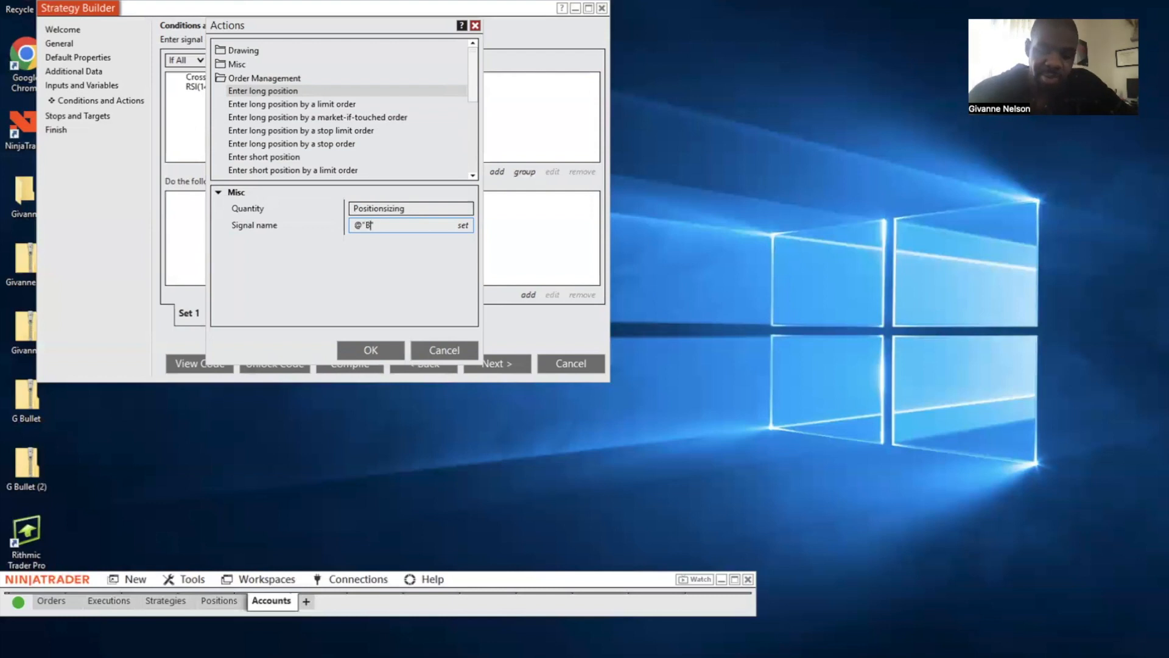
pyautogui.write(' long')
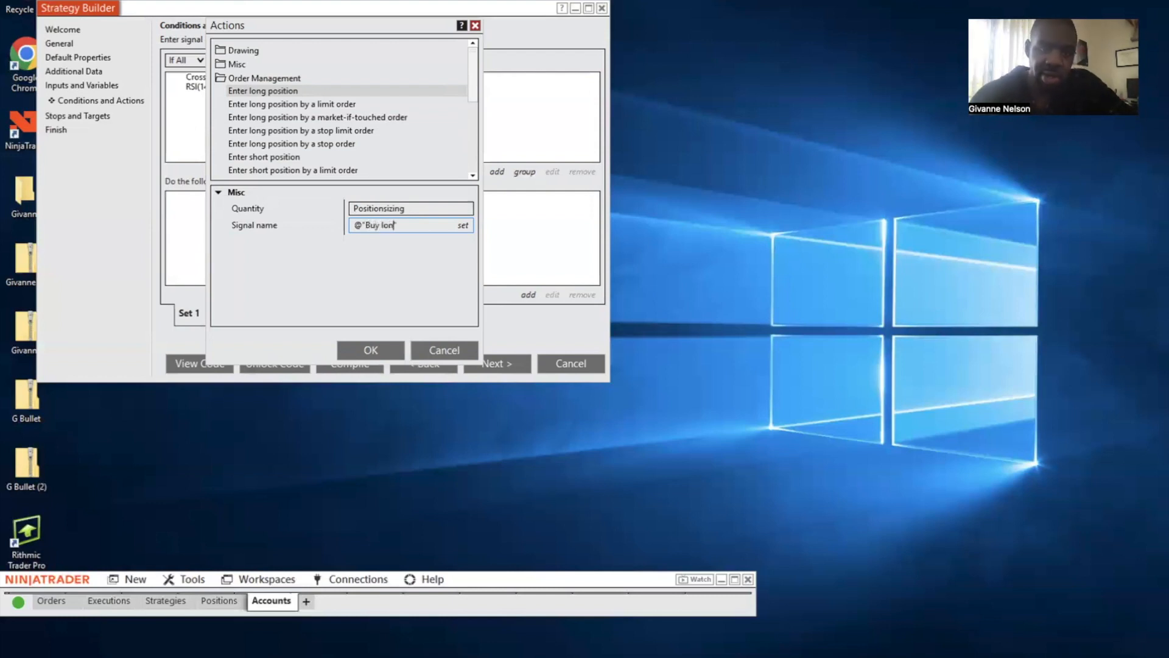
pyautogui.click(378, 345)
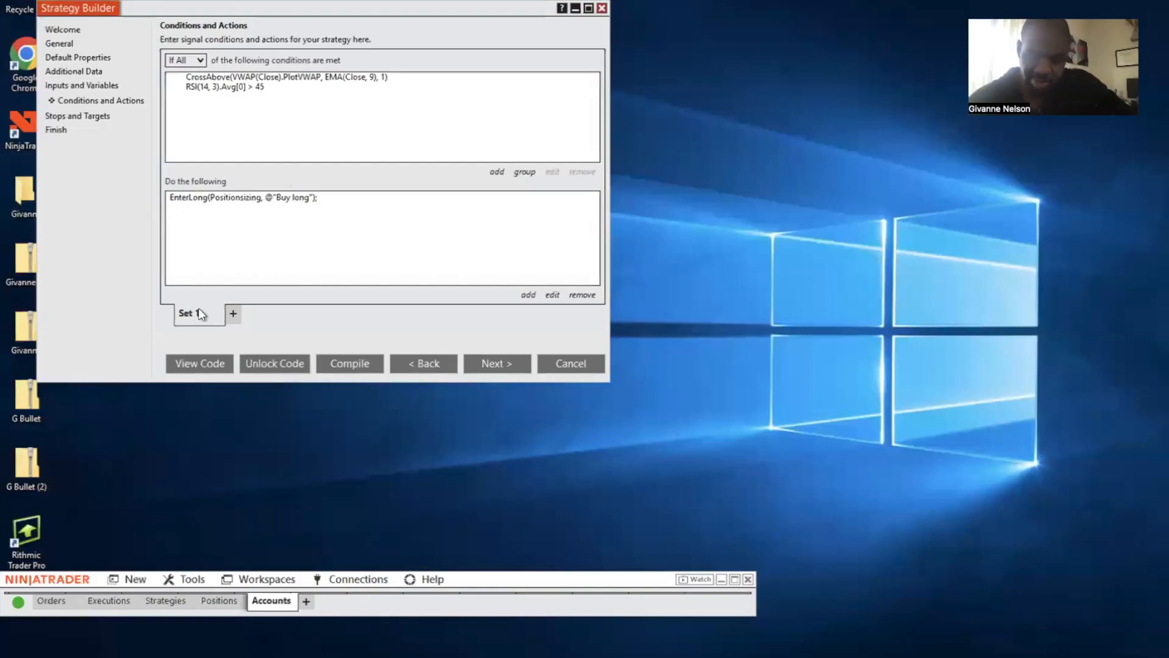
# - Duplicate Set 1 as a new set and change the copy's VWAP/EMA condition to Cross below
pyautogui.rightClick(199, 310)
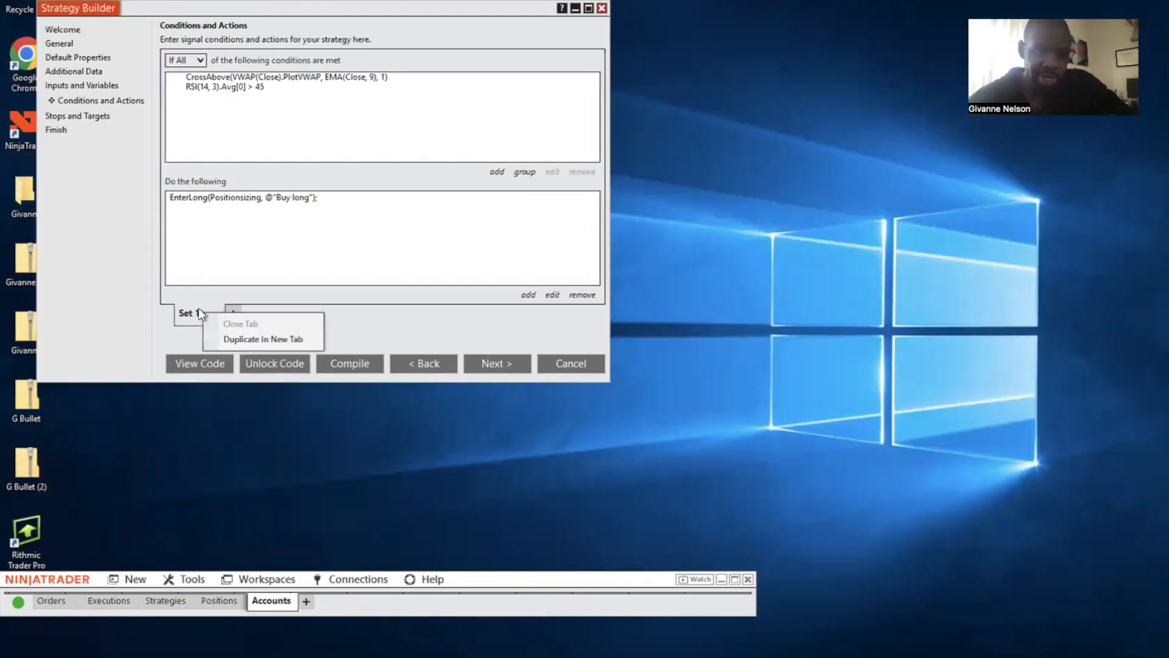
pyautogui.click(232, 340)
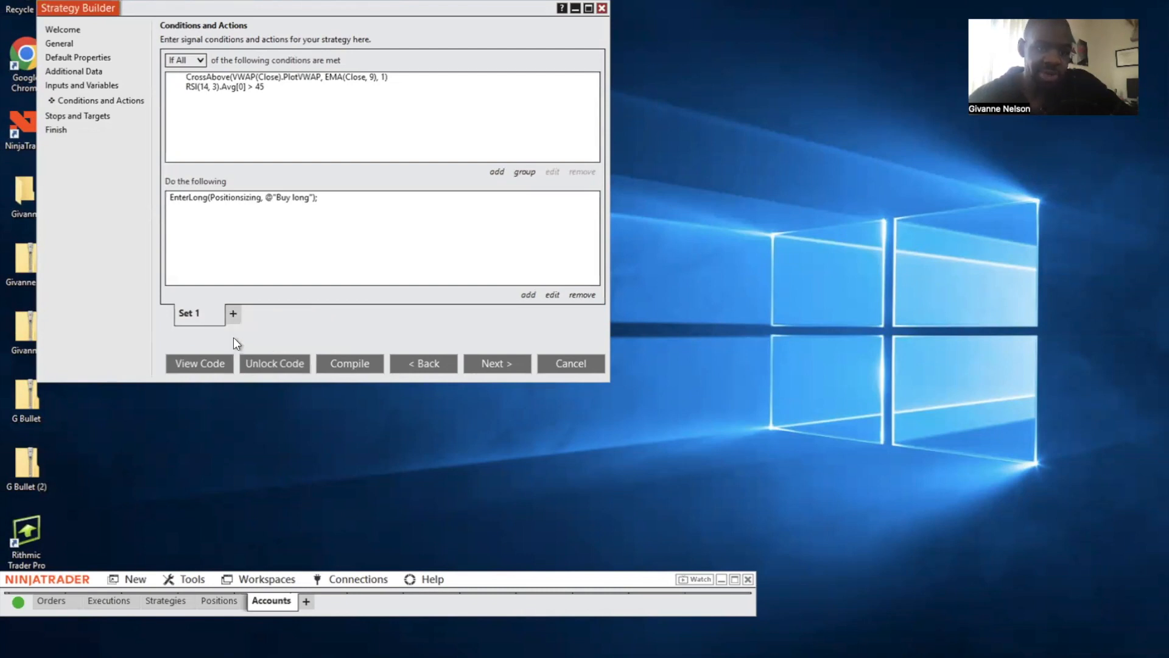
pyautogui.click(333, 78)
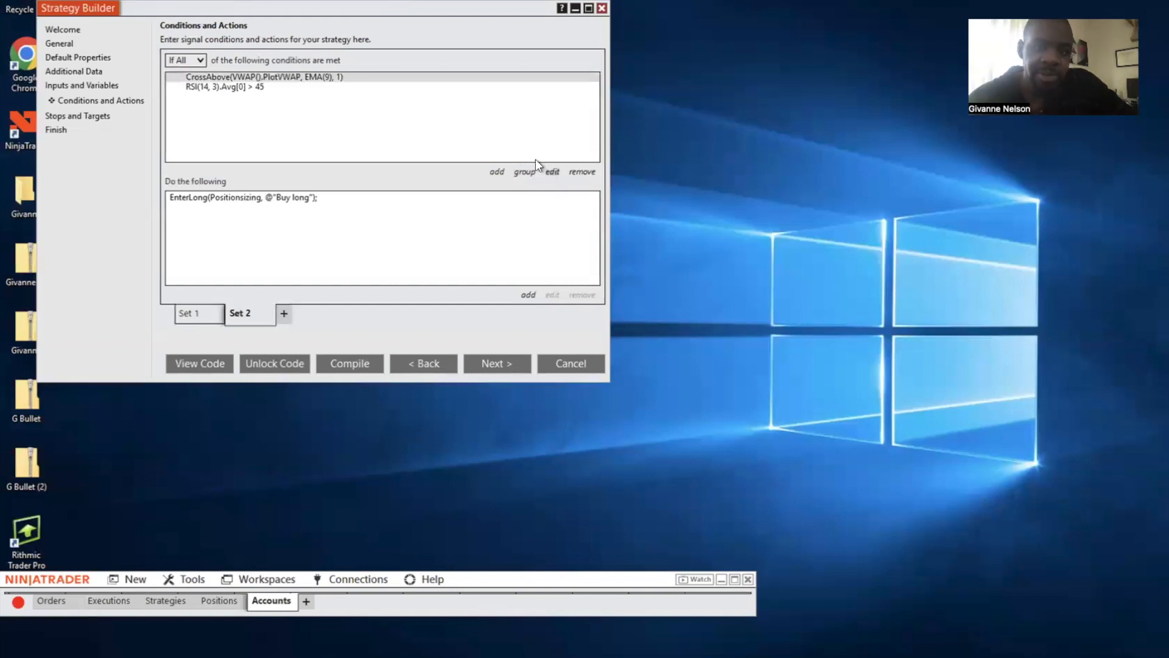
pyautogui.click(552, 173)
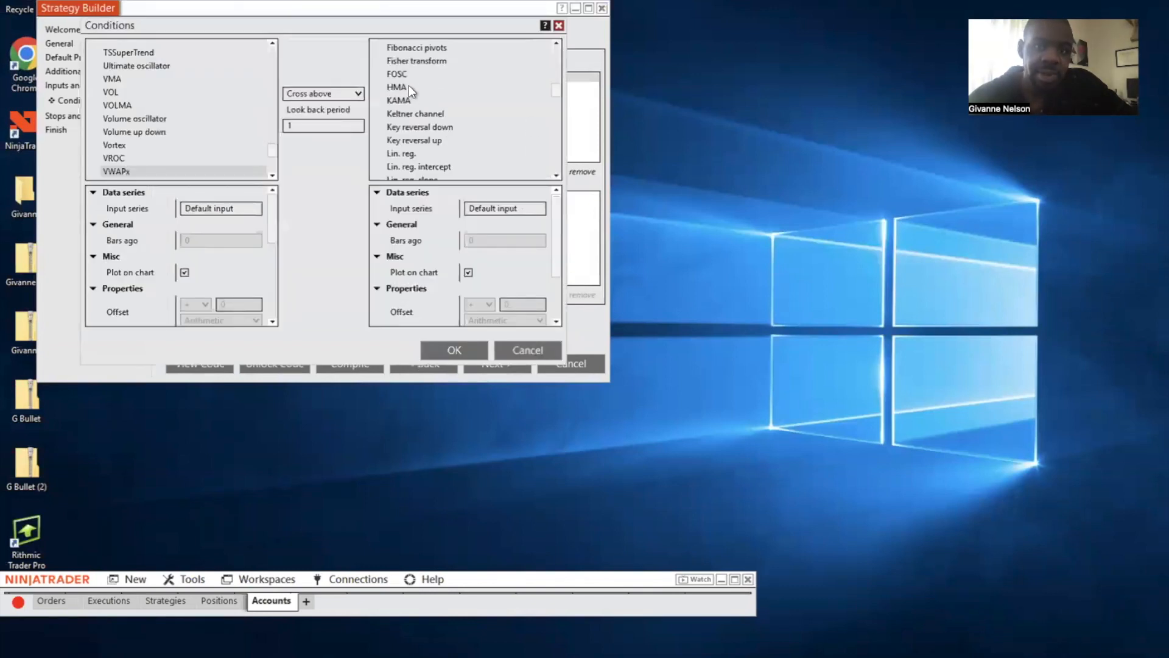
pyautogui.click(354, 94)
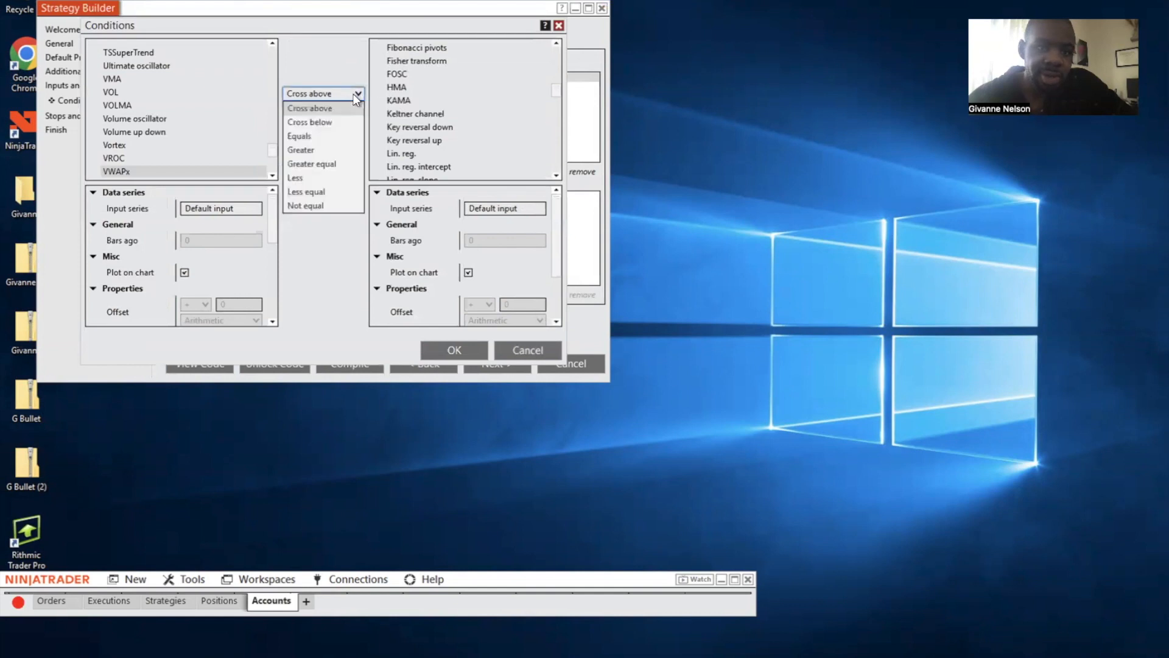
pyautogui.click(342, 122)
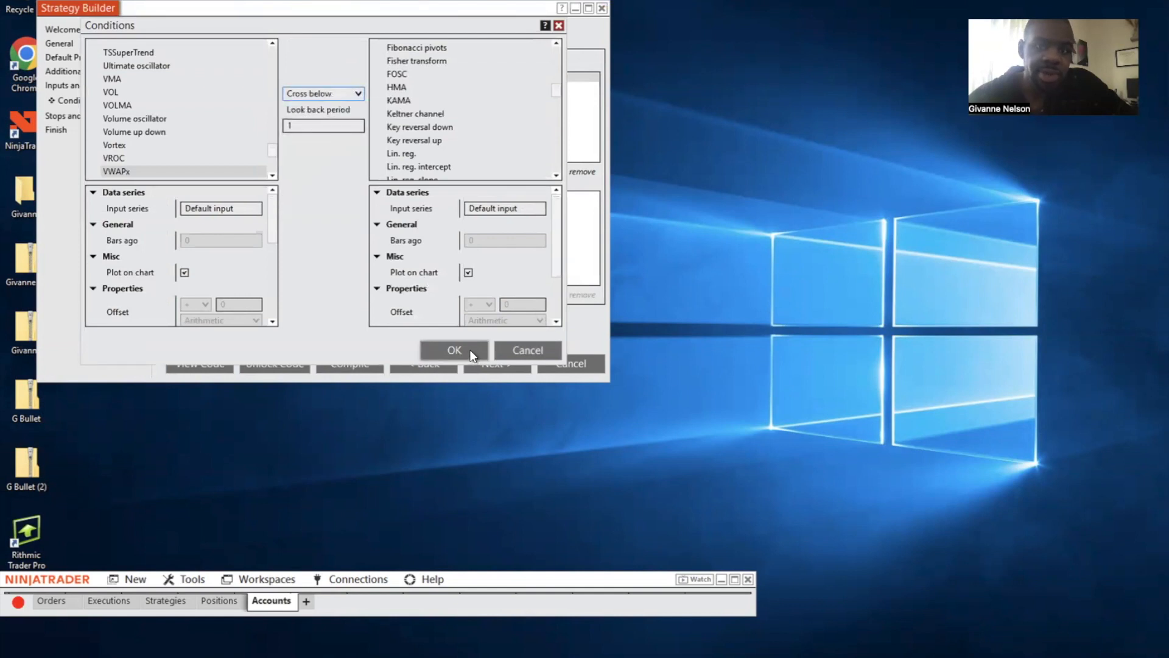
pyautogui.click(462, 351)
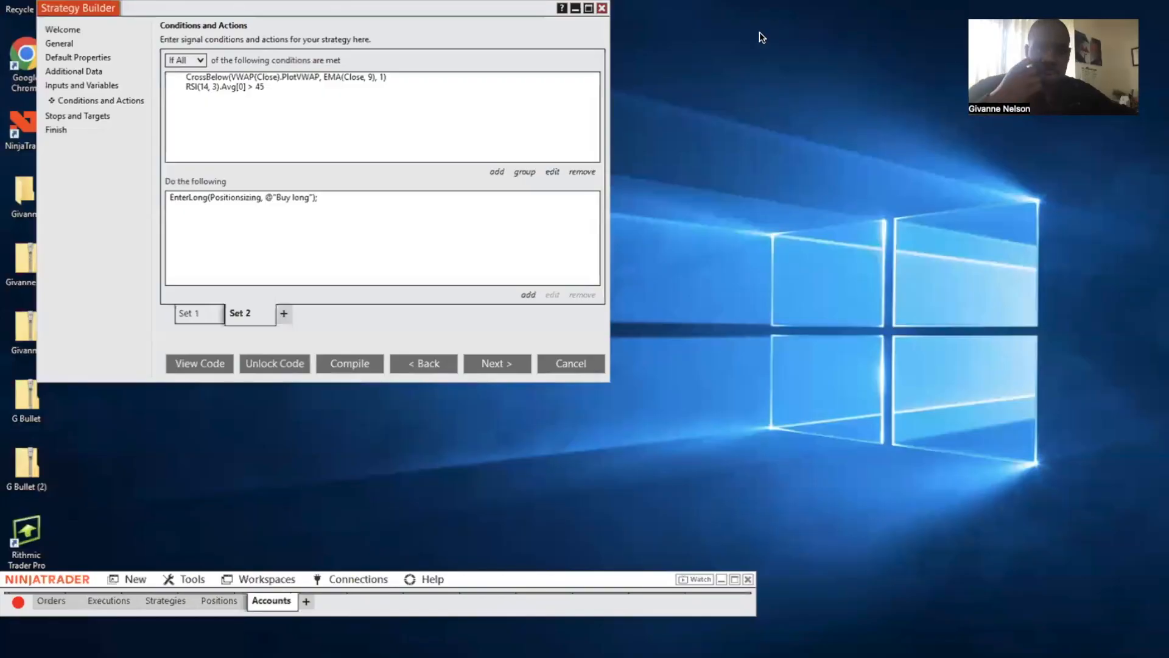
# - Change the comparison of Set 2's RSI condition to Less and save it
pyautogui.click(345, 80)
pyautogui.click(288, 89)
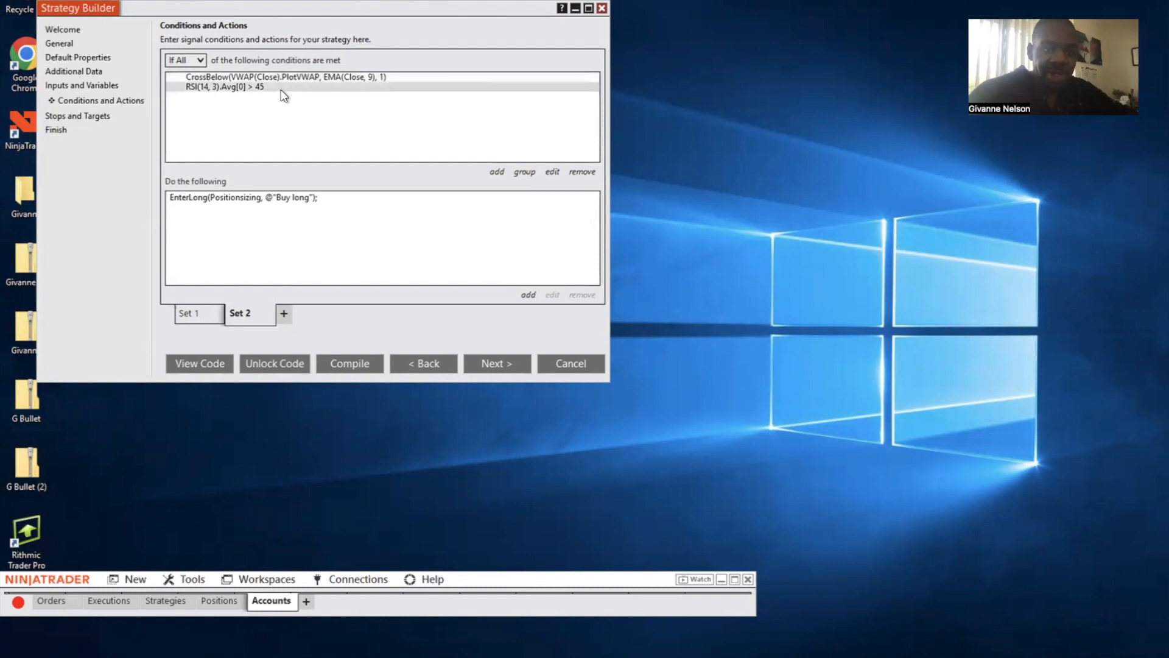
pyautogui.click(551, 170)
pyautogui.click(350, 92)
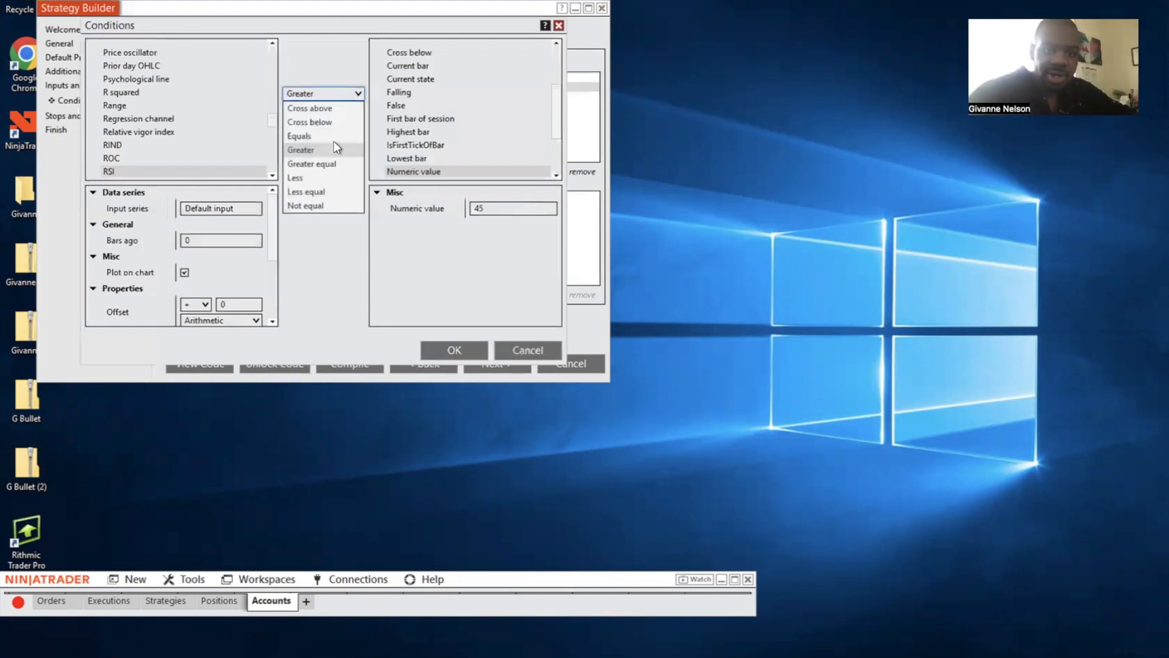
pyautogui.click(321, 176)
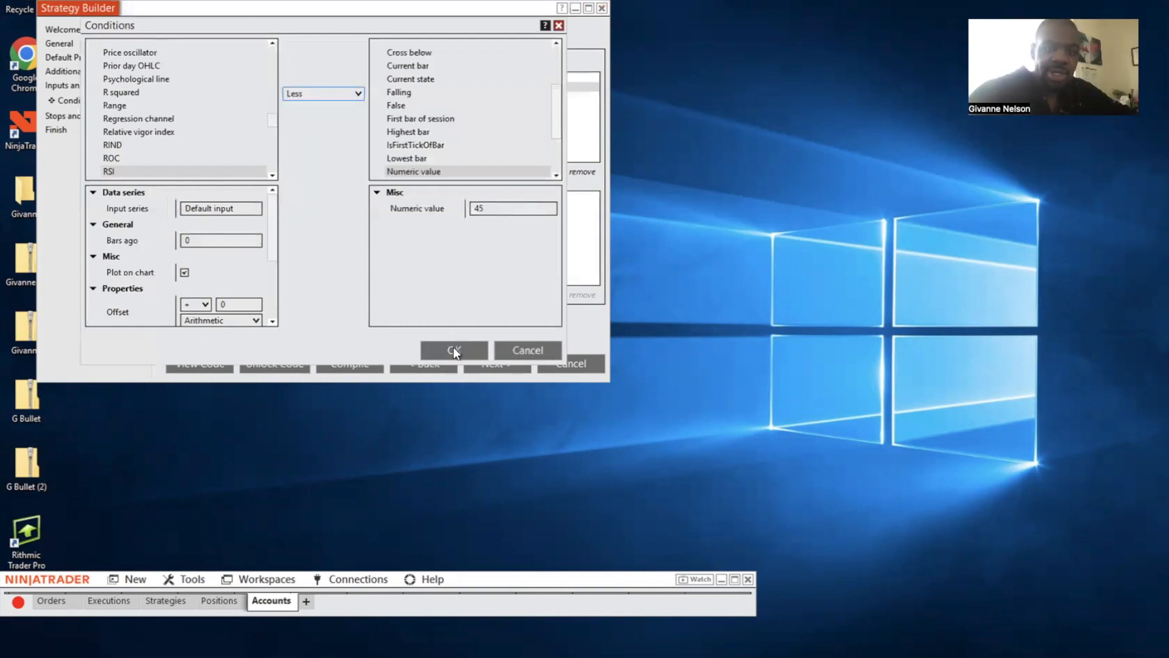
pyautogui.click(454, 348)
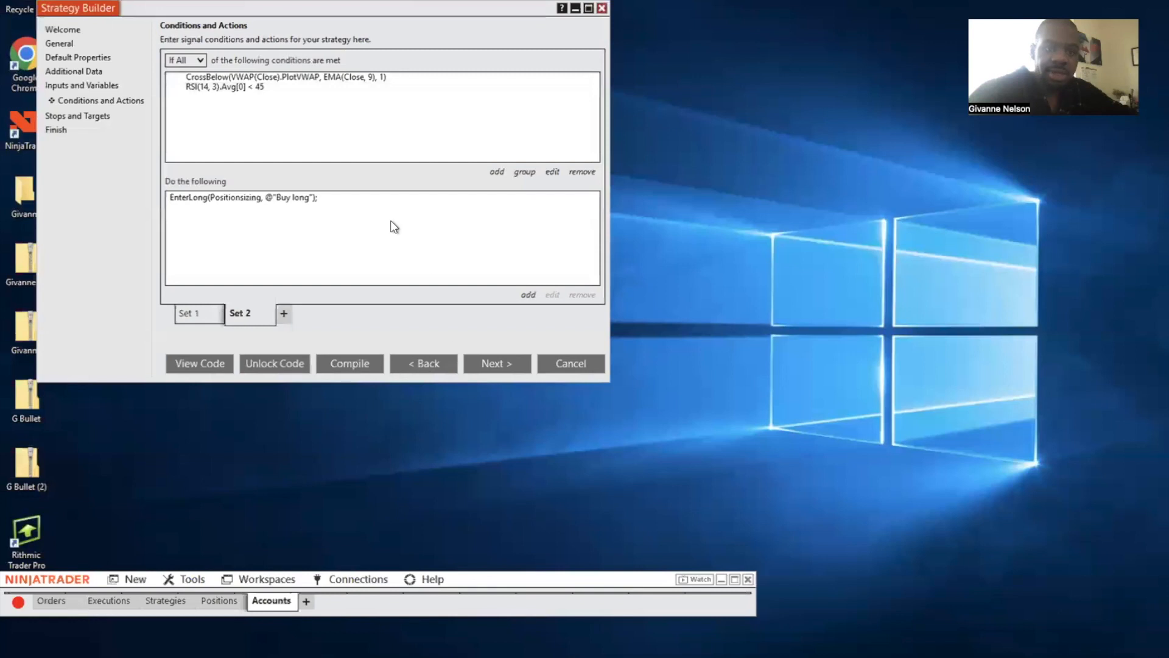
# - Change Set 2's action to Enter short position with its quantity taken from the Positionsizing user input
pyautogui.click(320, 202)
pyautogui.click(552, 295)
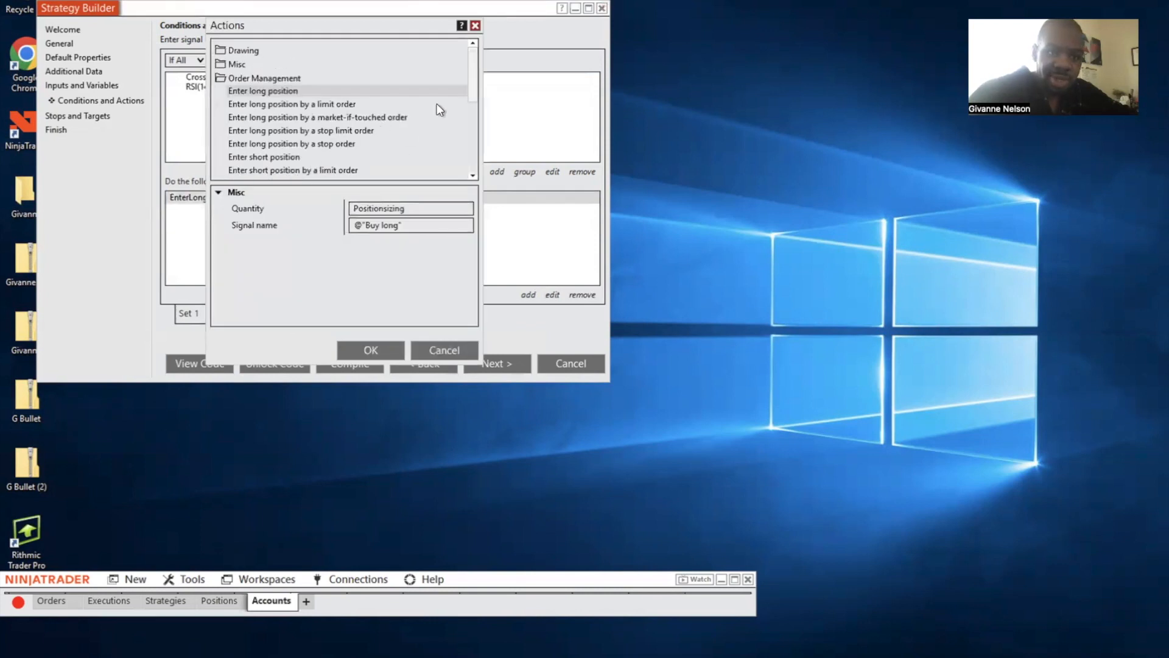
pyautogui.moveTo(472, 114)
pyautogui.mouseDown()
pyautogui.moveTo(472, 128)
pyautogui.moveTo(470, 115)
pyautogui.mouseUp()
pyautogui.click(277, 98)
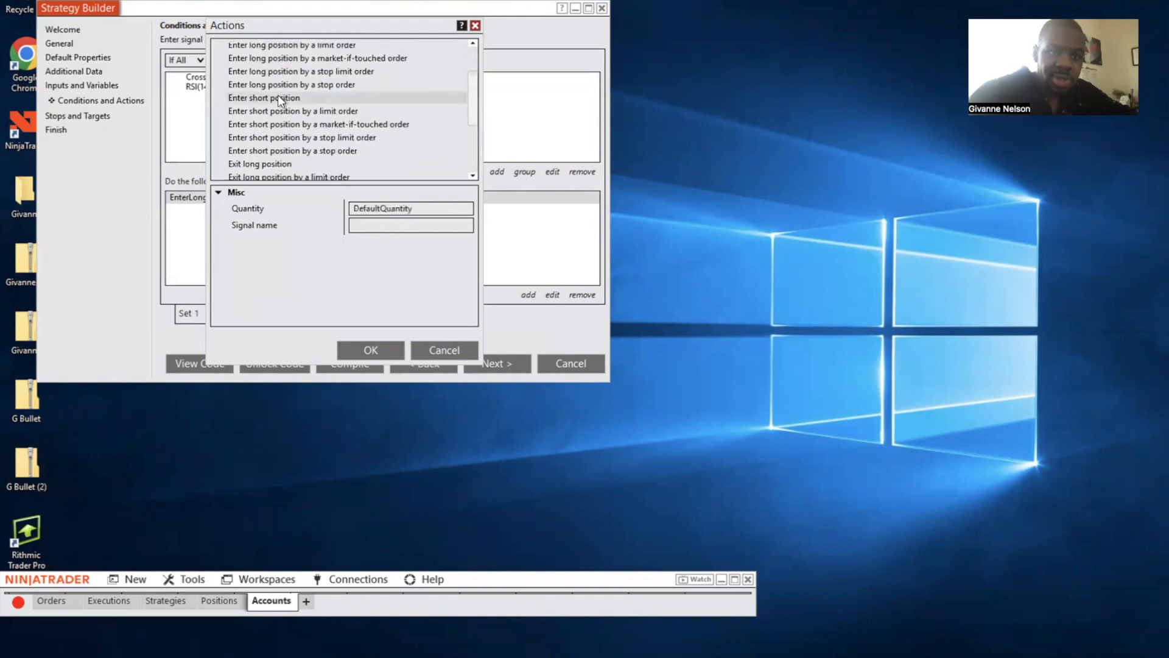
pyautogui.click(463, 209)
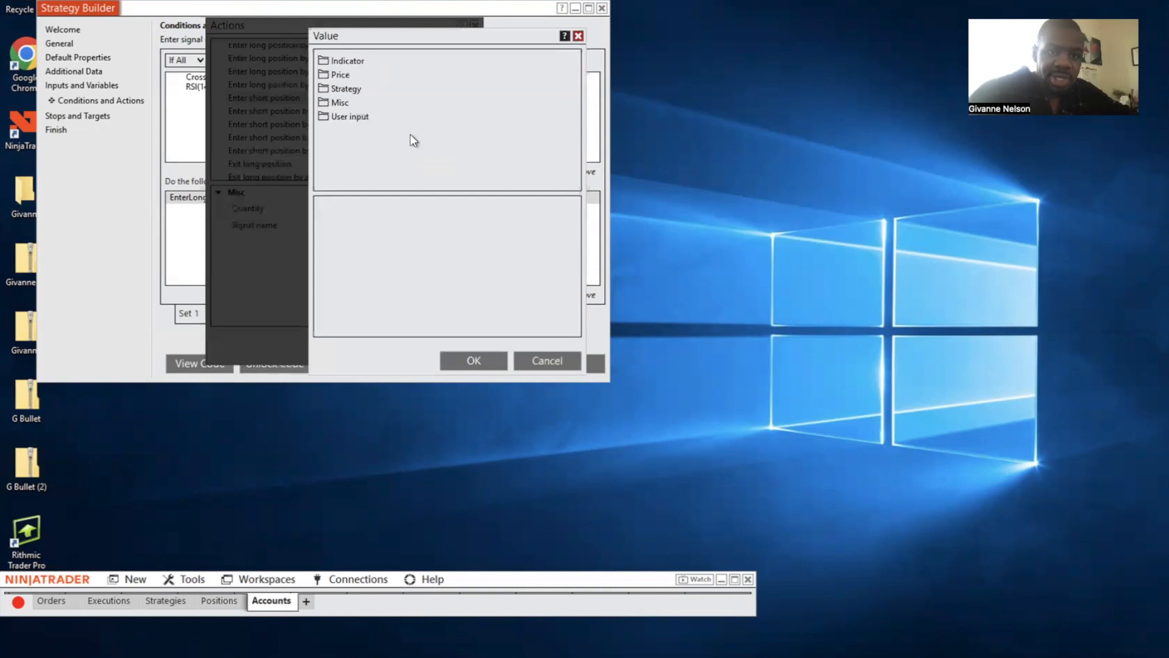
pyautogui.click(344, 116)
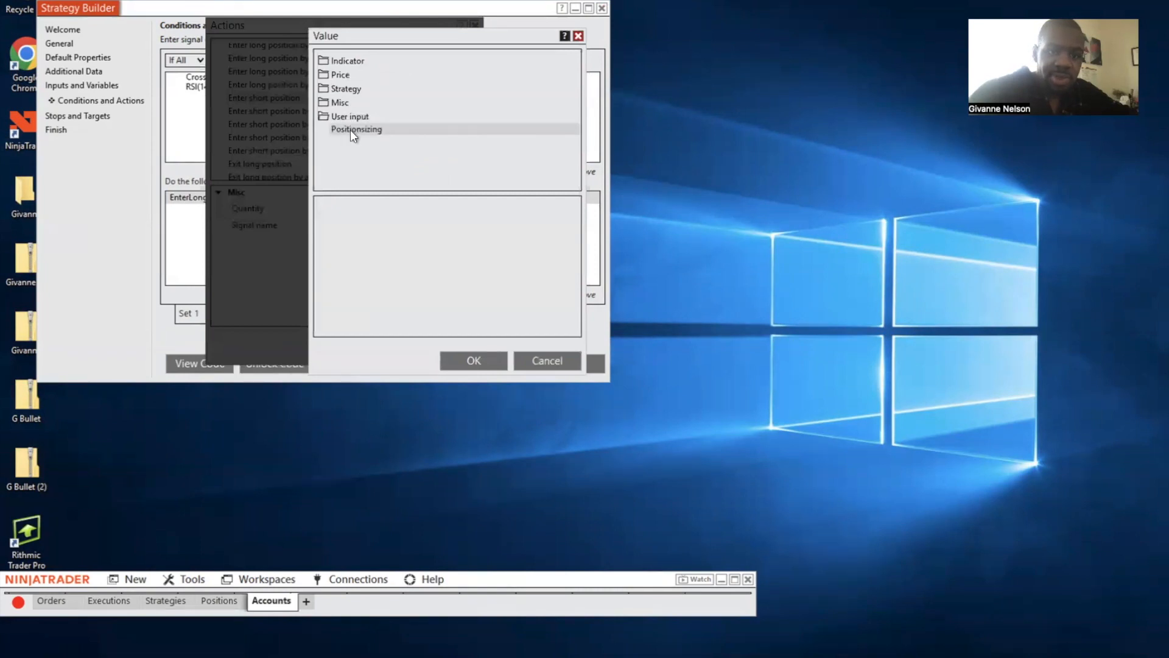
pyautogui.click(458, 356)
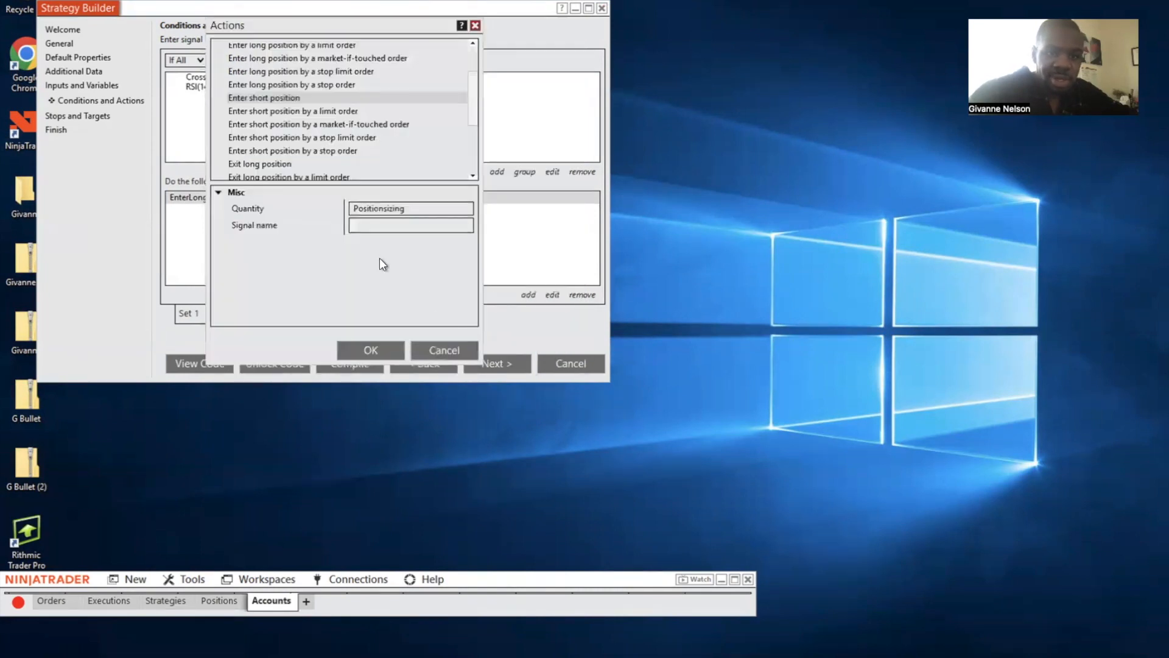
# - Name the short entry's signal "Sell Short" and save the action
pyautogui.click(373, 228)
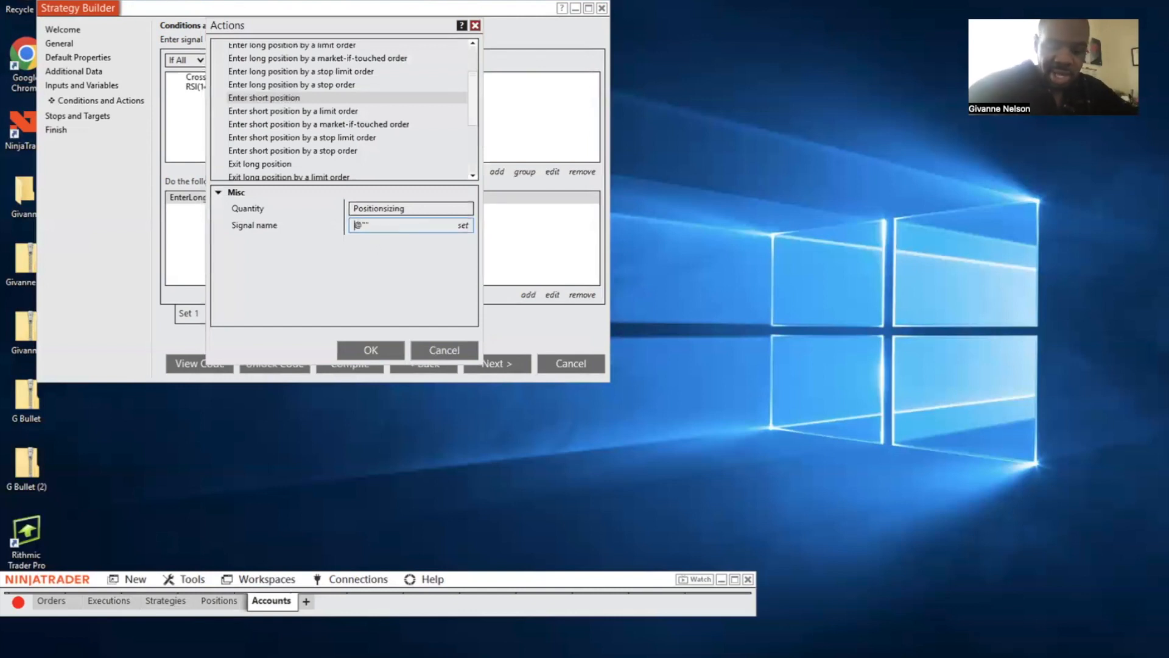
pyautogui.write('Sell')
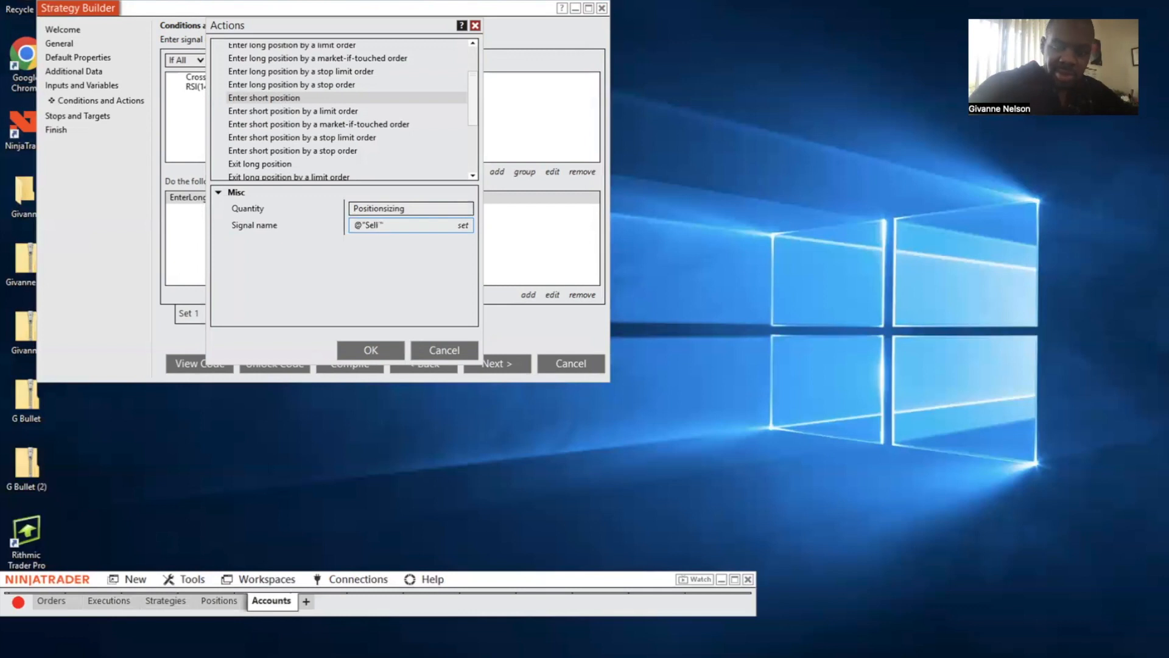
pyautogui.write(' Short')
pyautogui.click(377, 342)
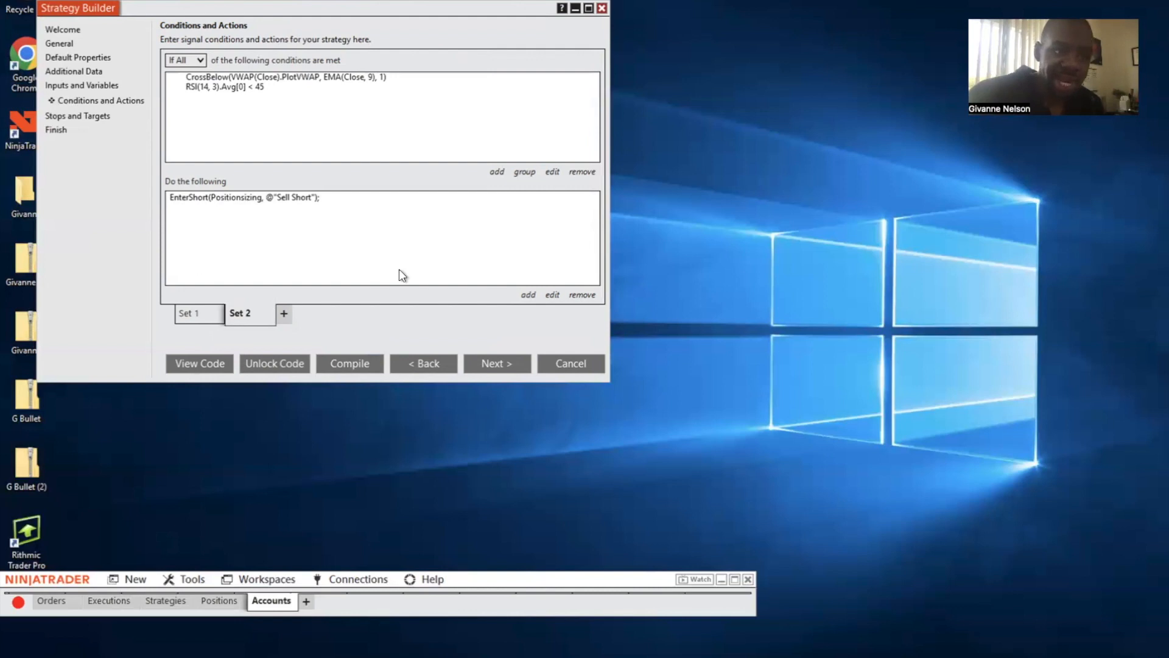
pyautogui.click(505, 361)
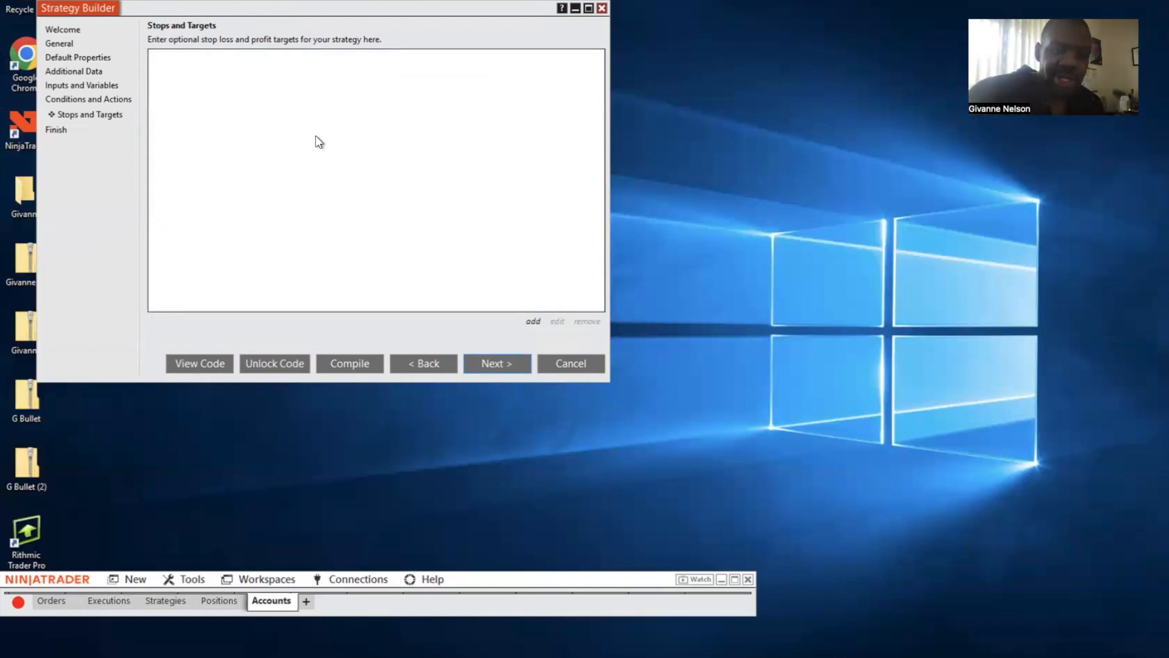
pyautogui.click(534, 322)
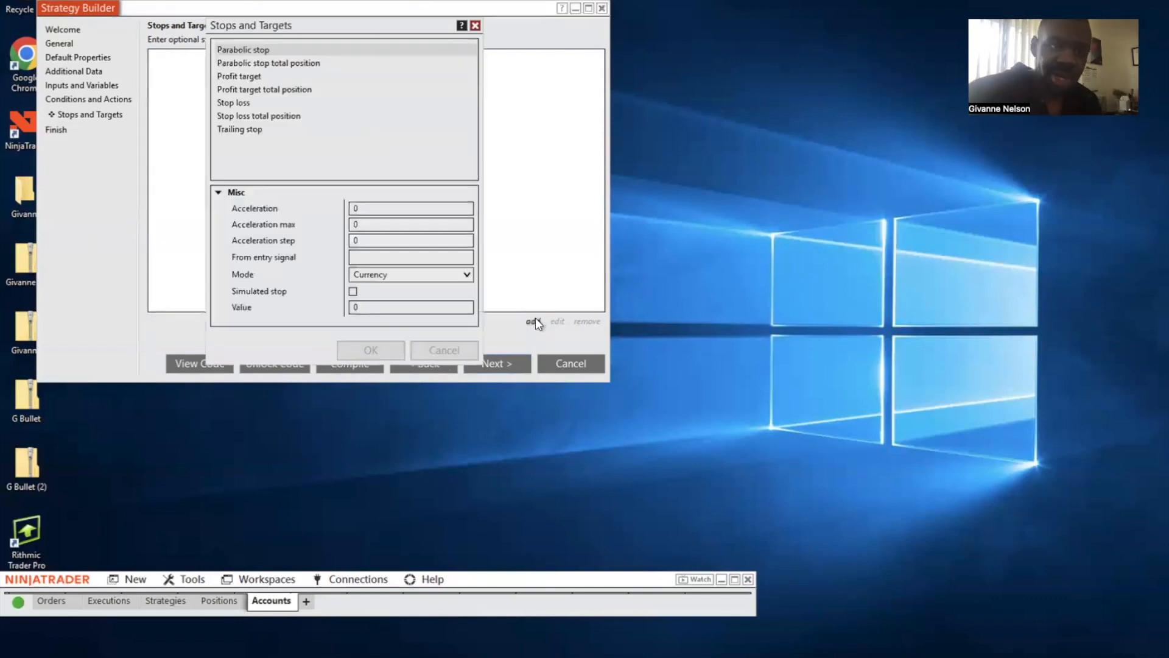
pyautogui.click(258, 132)
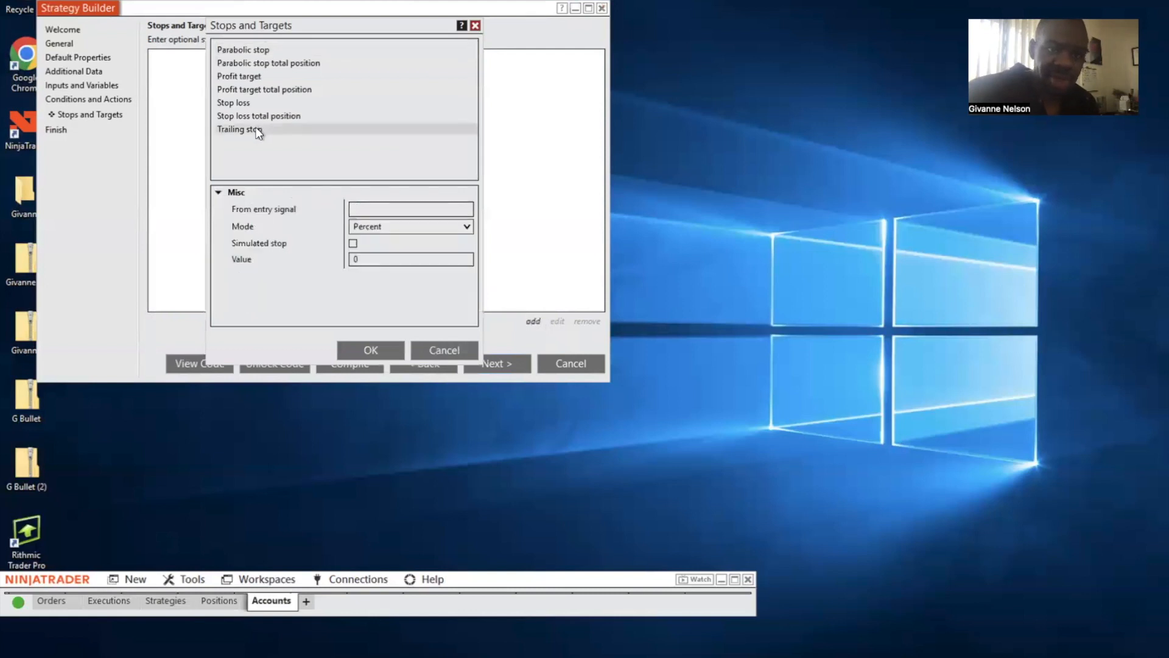
pyautogui.click(469, 225)
pyautogui.click(426, 266)
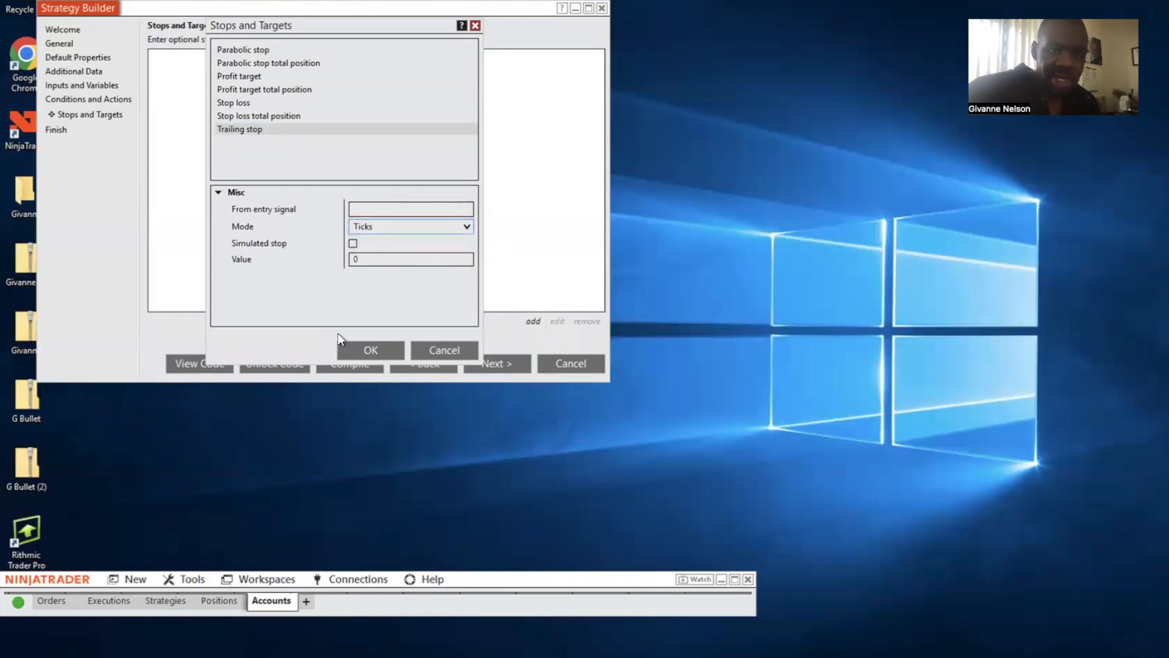
pyautogui.click(429, 344)
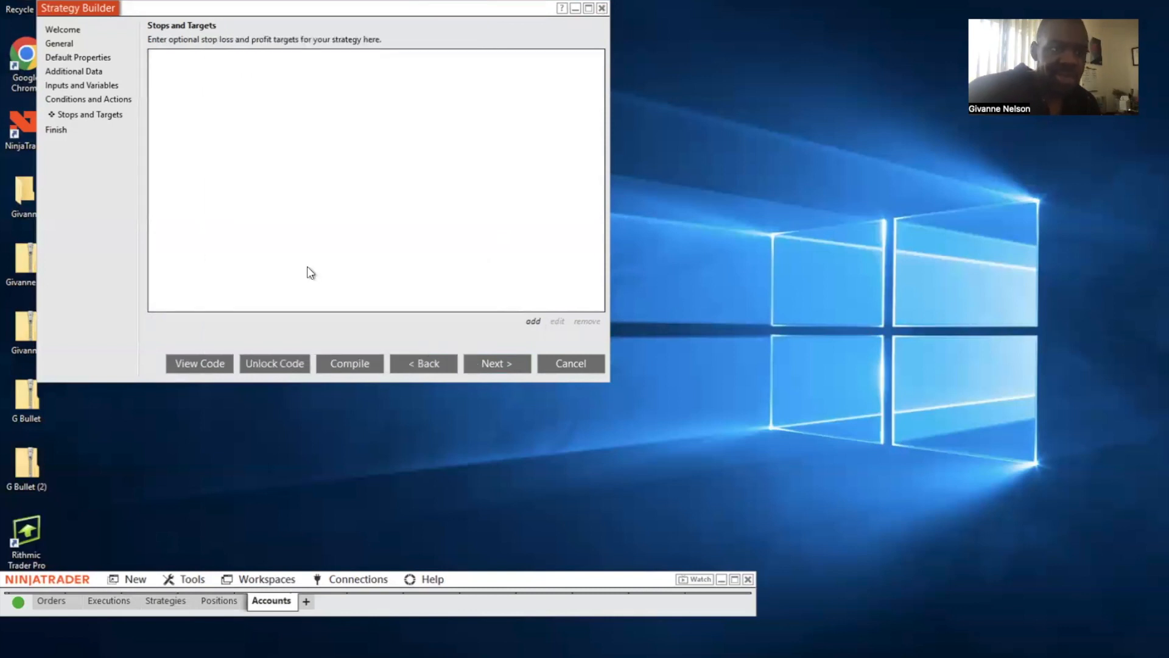
# - Add a strategy input parameter named Trailticks of type int with default 1000, keeping minimum 1
pyautogui.click(96, 86)
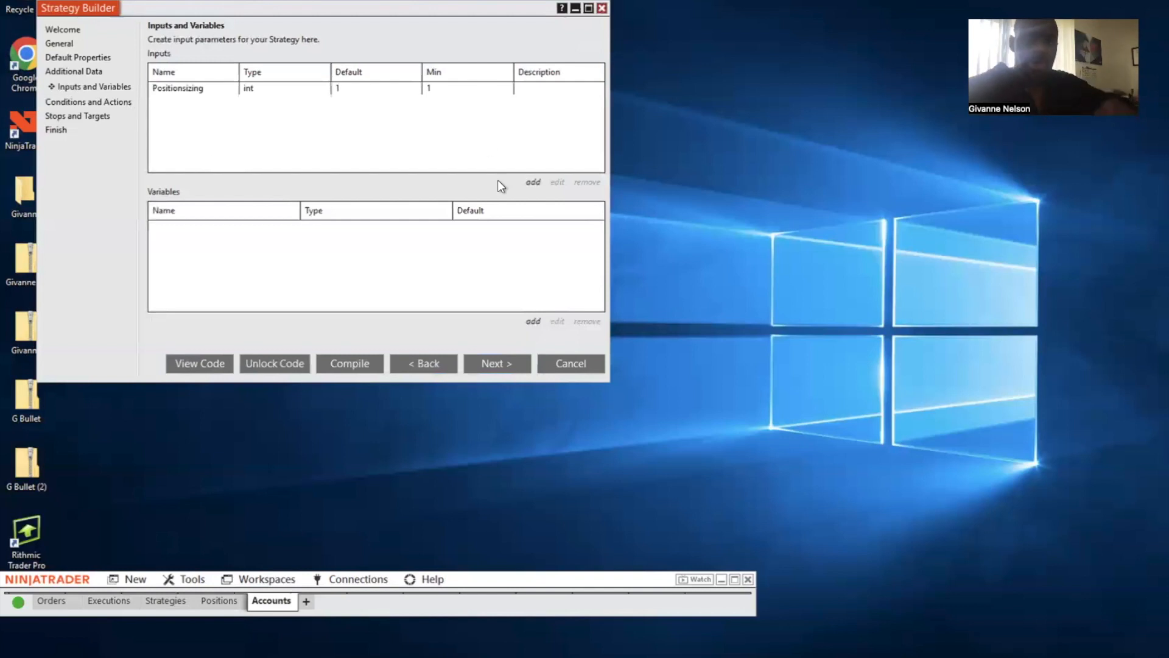
pyautogui.click(536, 179)
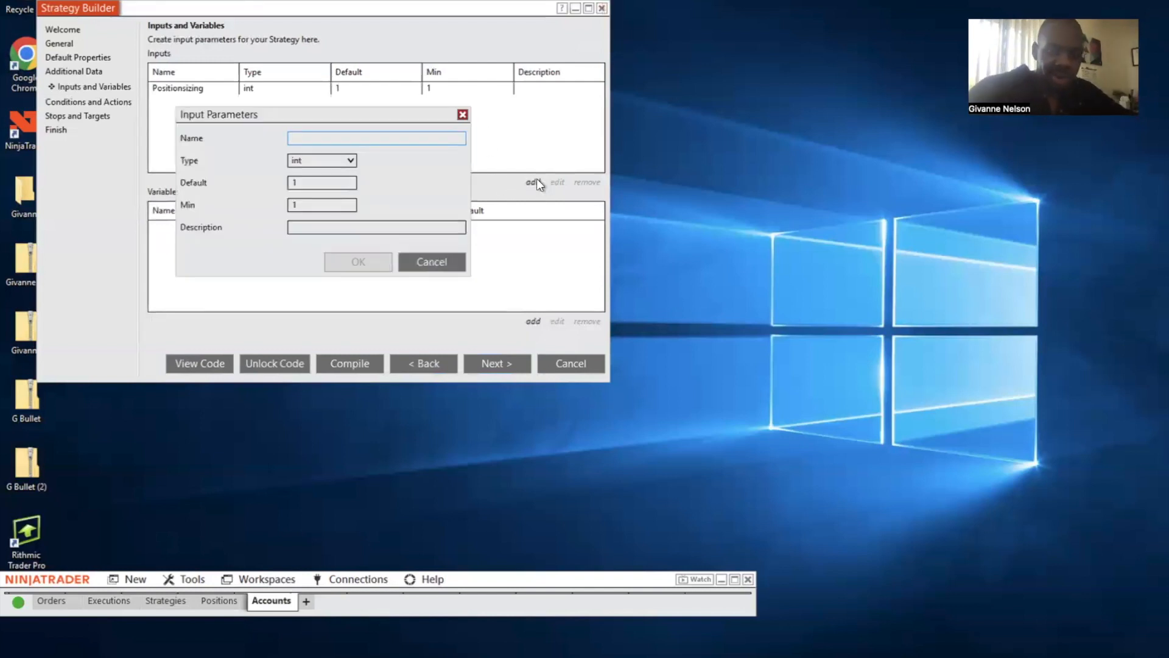
pyautogui.write('trailticks')
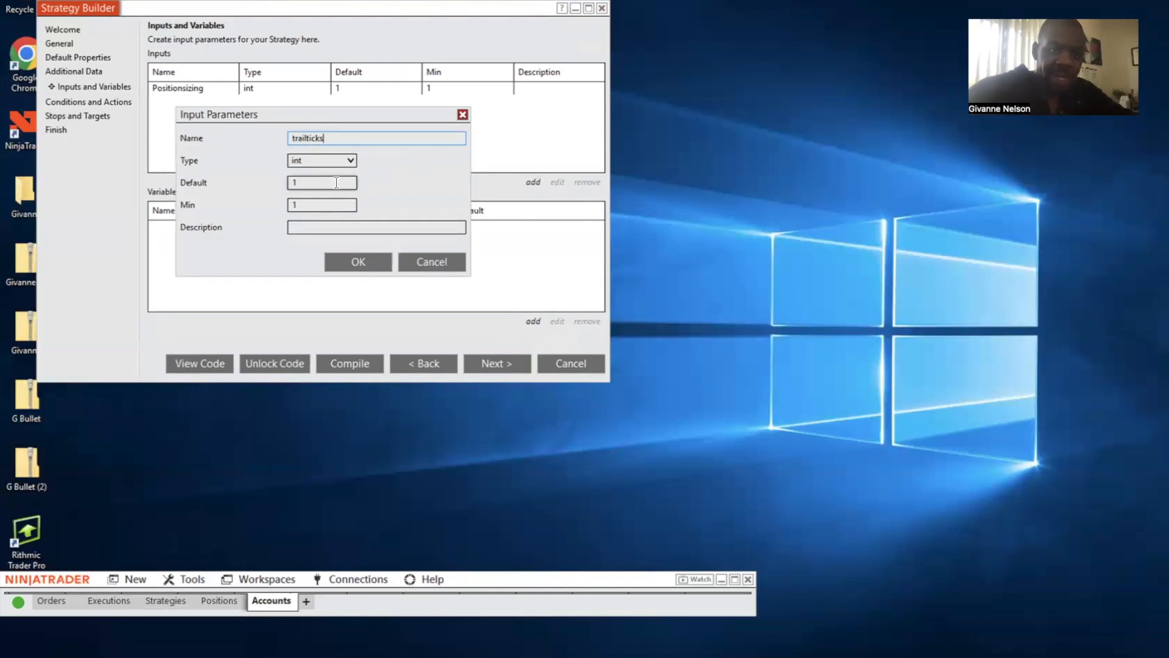
pyautogui.click(336, 183)
pyautogui.write('000')
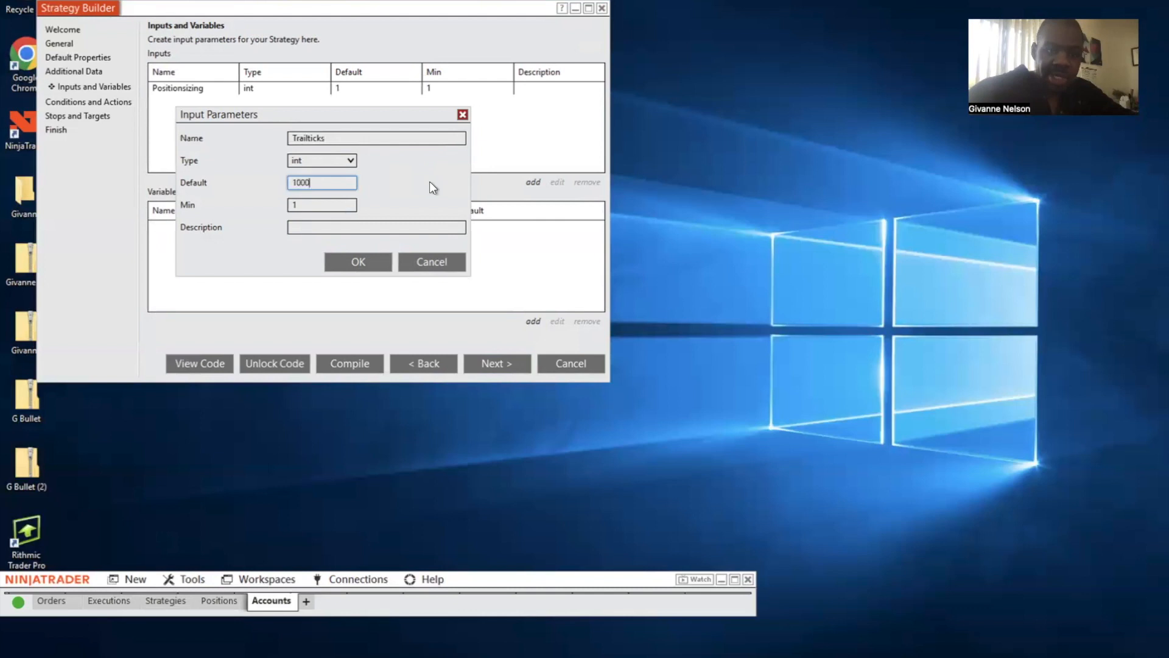
pyautogui.click(375, 264)
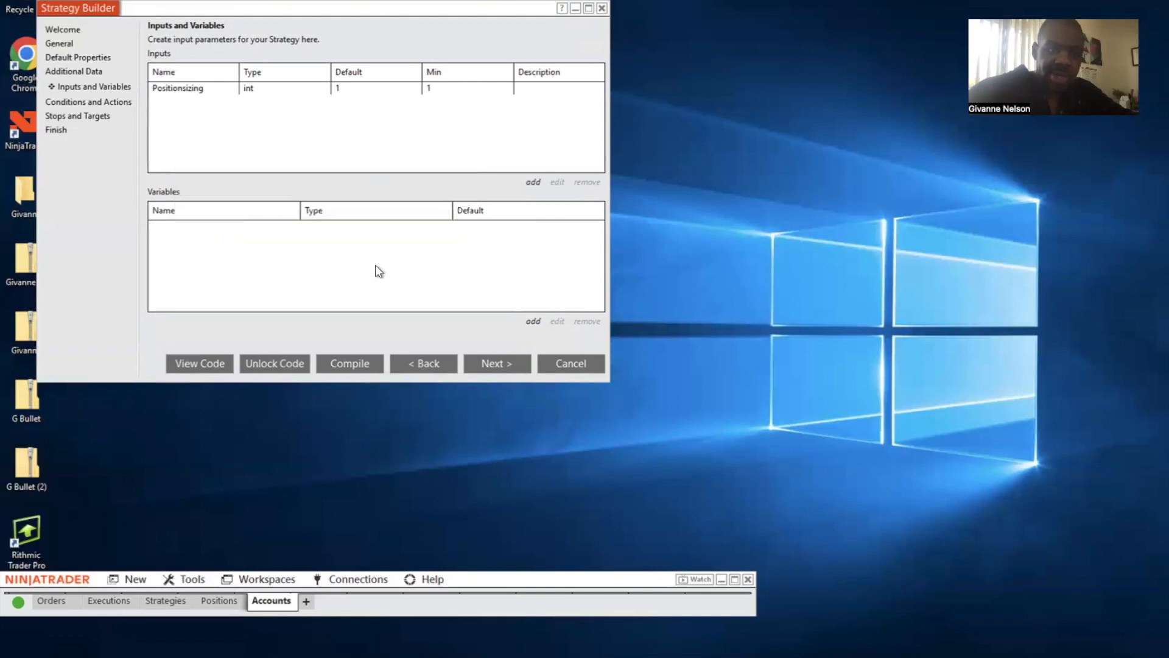
# - Add a trailing stop to the strategy in Ticks mode, with its value taken from the Trailticks user input
pyautogui.click(96, 115)
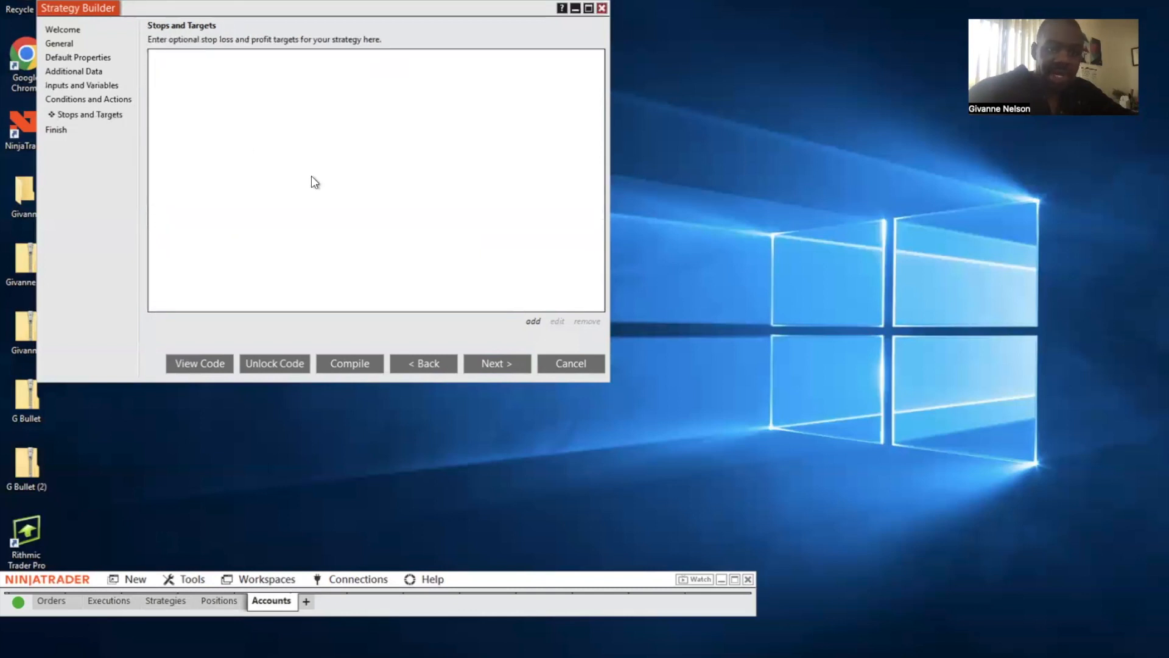
pyautogui.click(532, 321)
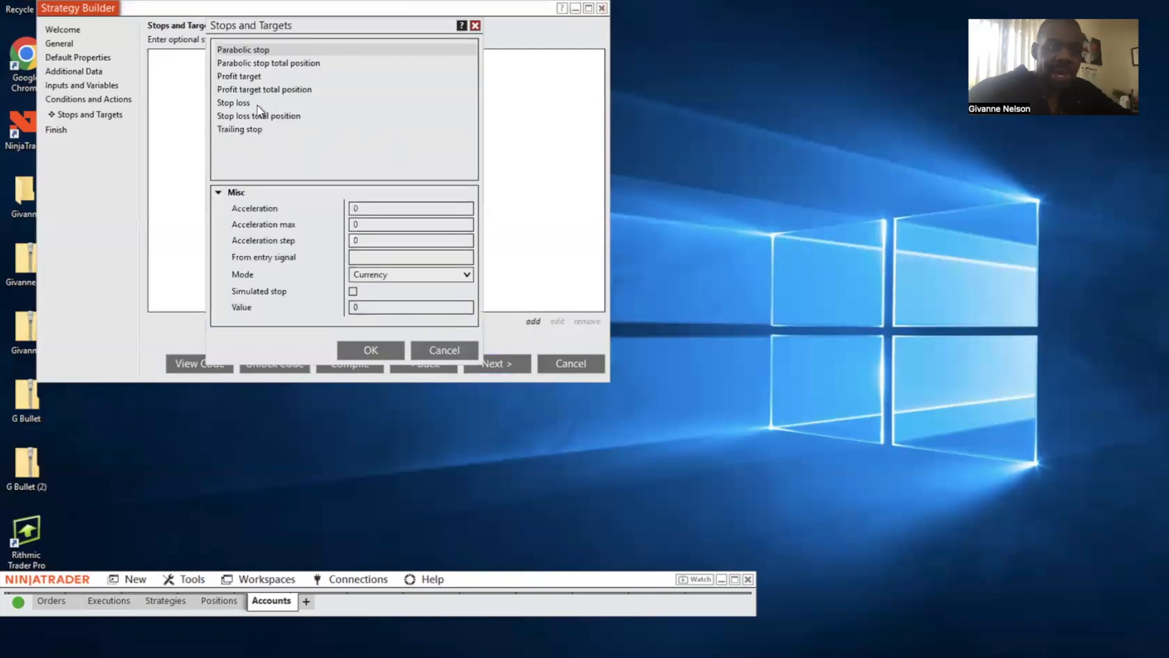
pyautogui.click(253, 131)
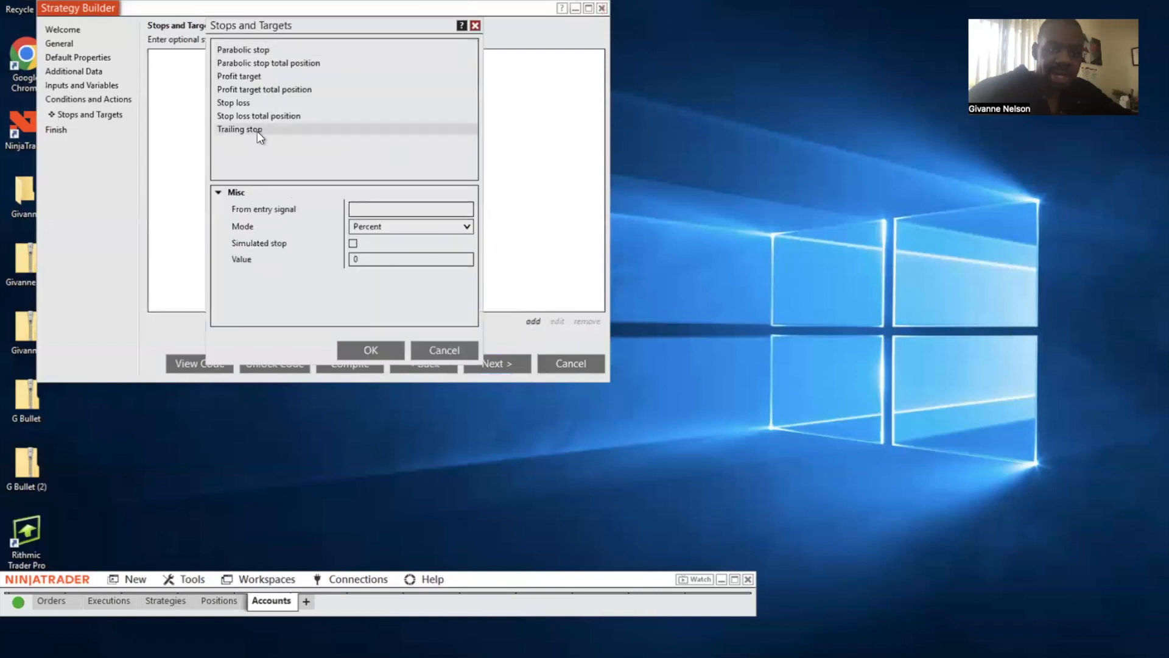
pyautogui.click(466, 225)
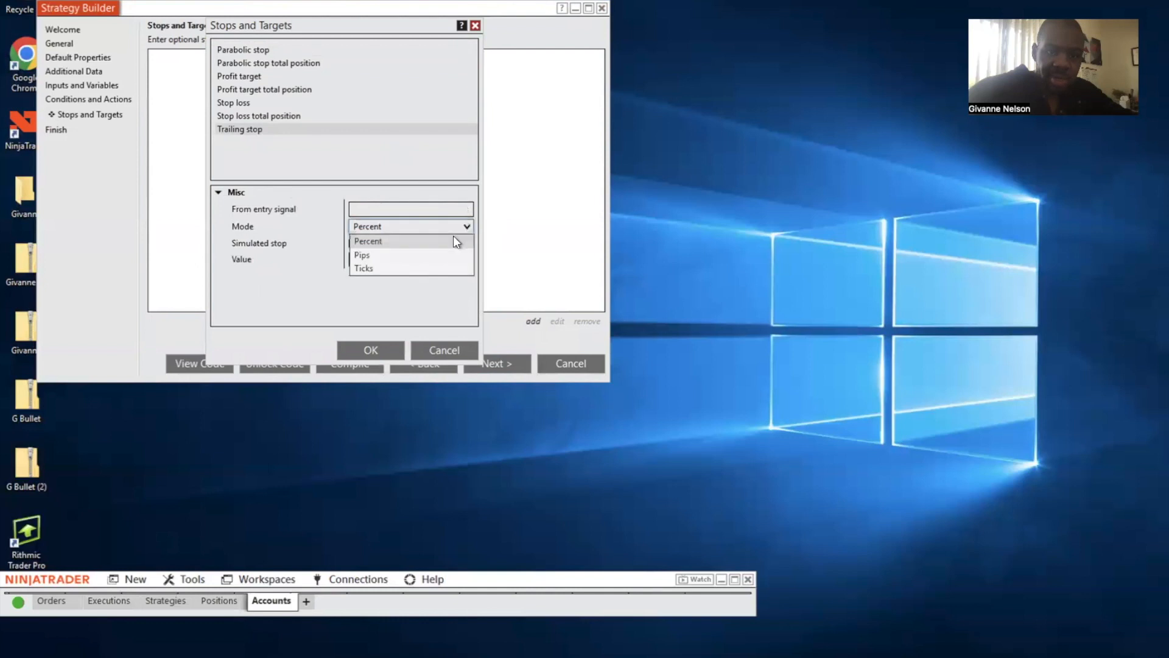
pyautogui.click(438, 271)
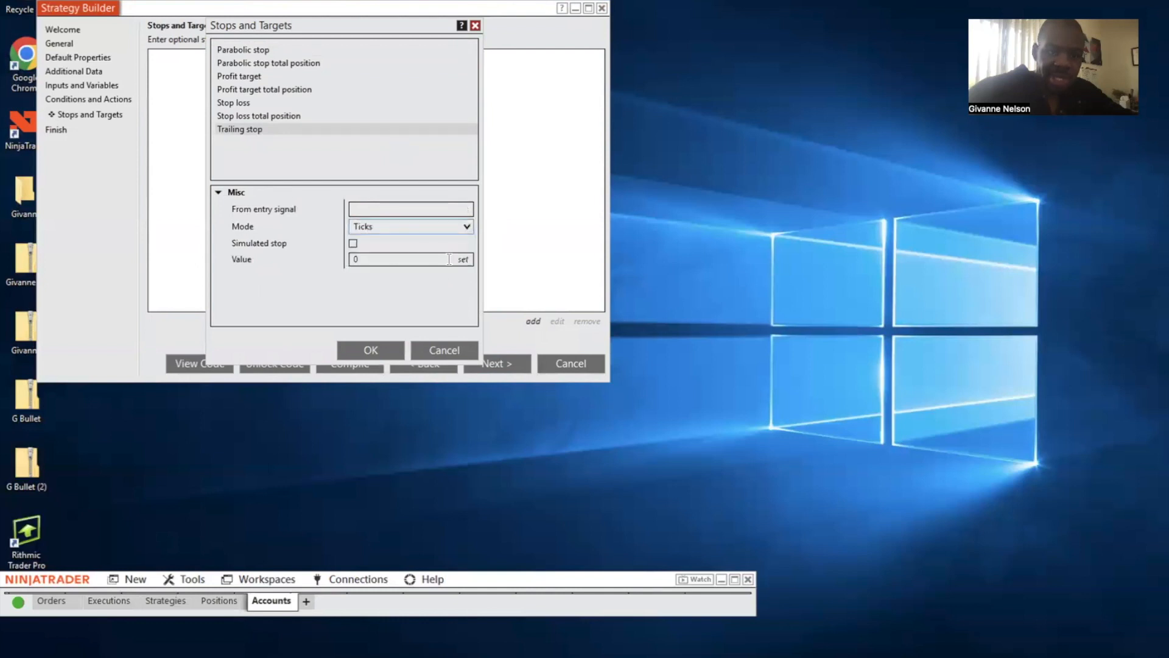
pyautogui.click(464, 261)
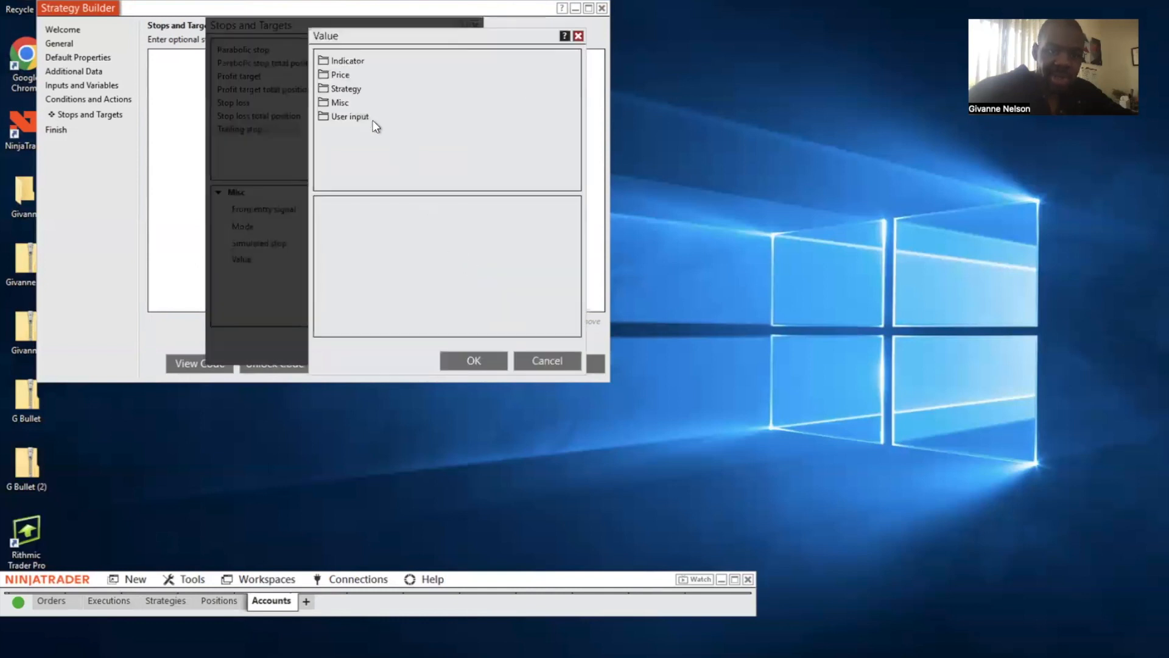
pyautogui.click(349, 119)
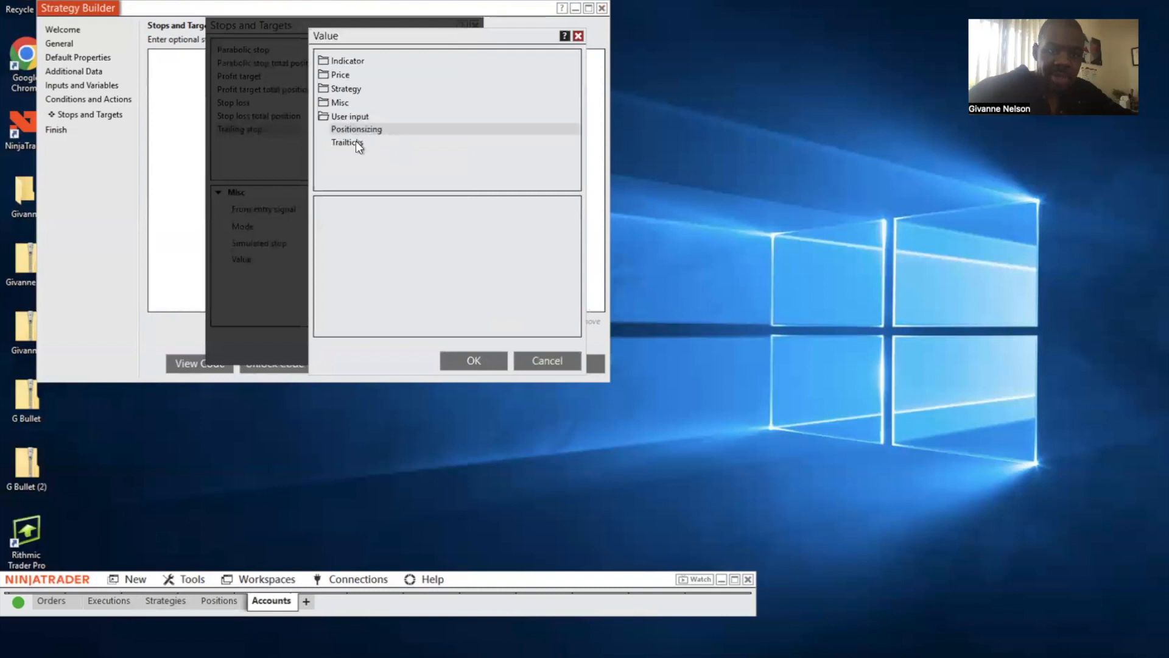
pyautogui.click(355, 142)
pyautogui.click(466, 357)
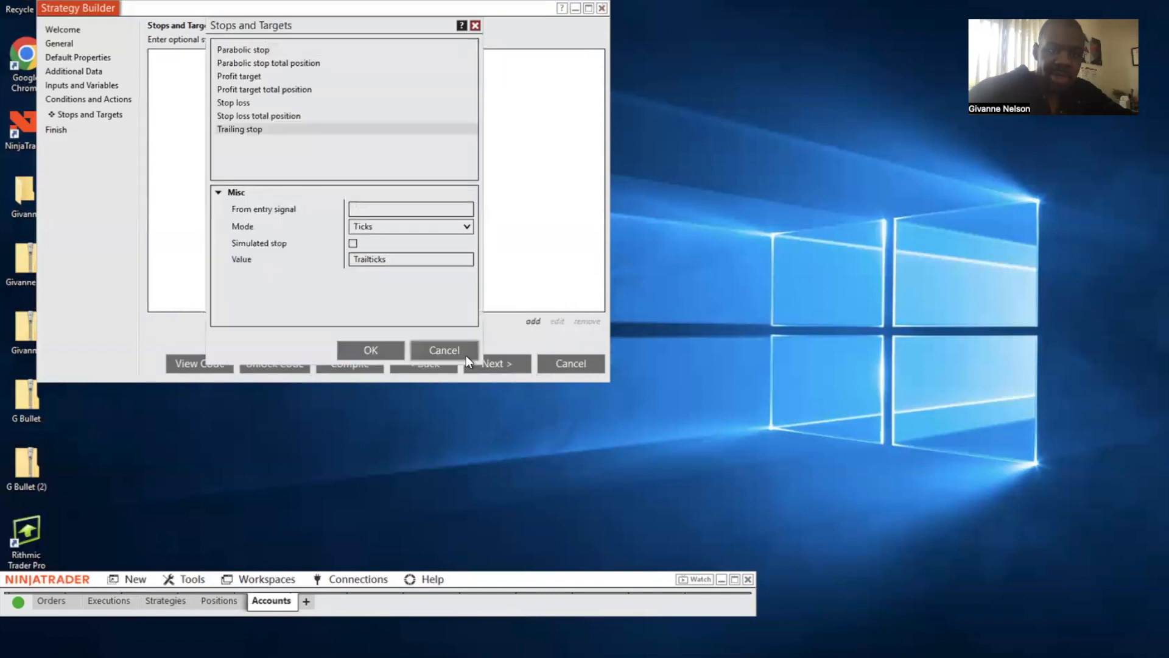
pyautogui.click(384, 347)
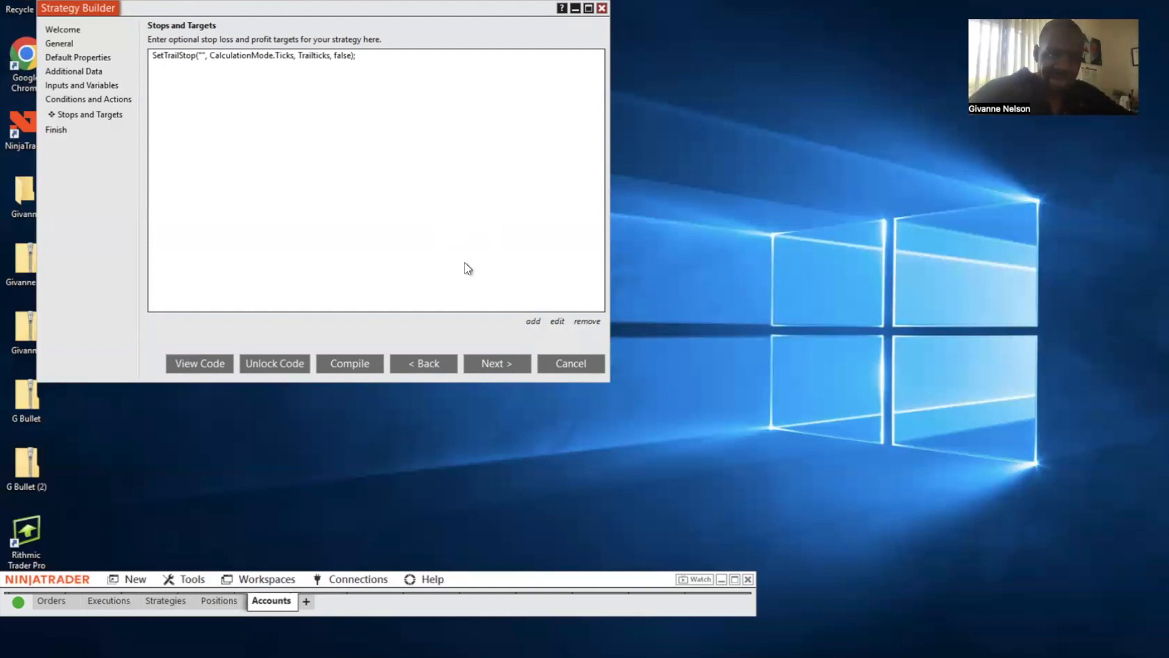
# - Advance to the strategy's final setup page and compile the strategy
pyautogui.click(493, 361)
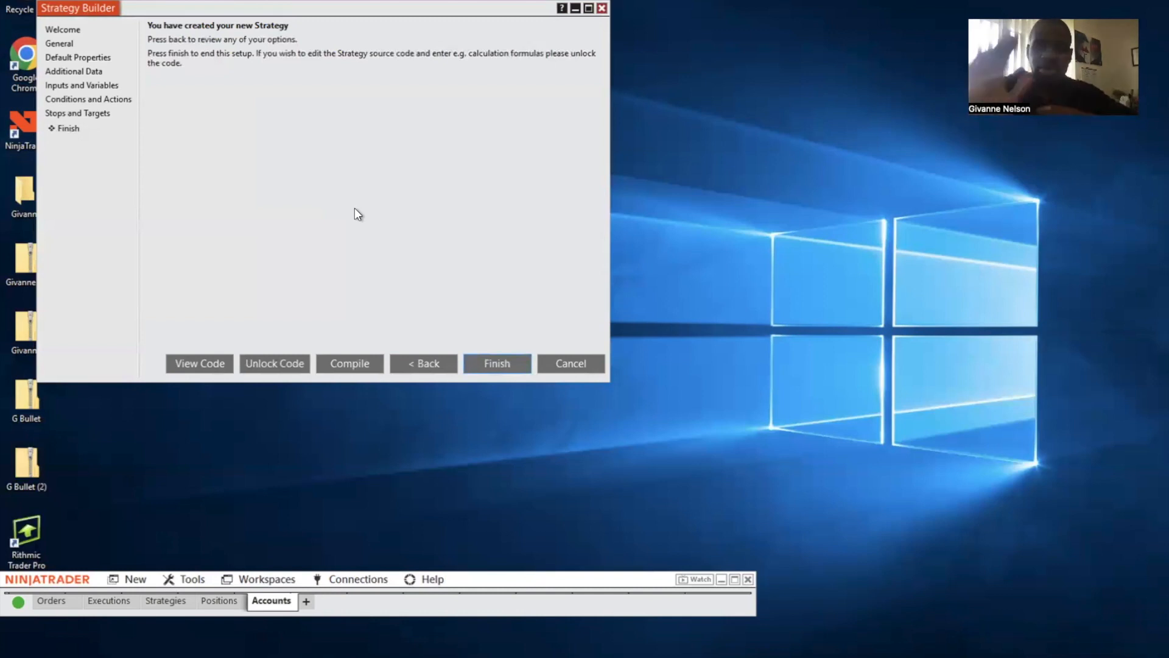
pyautogui.click(358, 363)
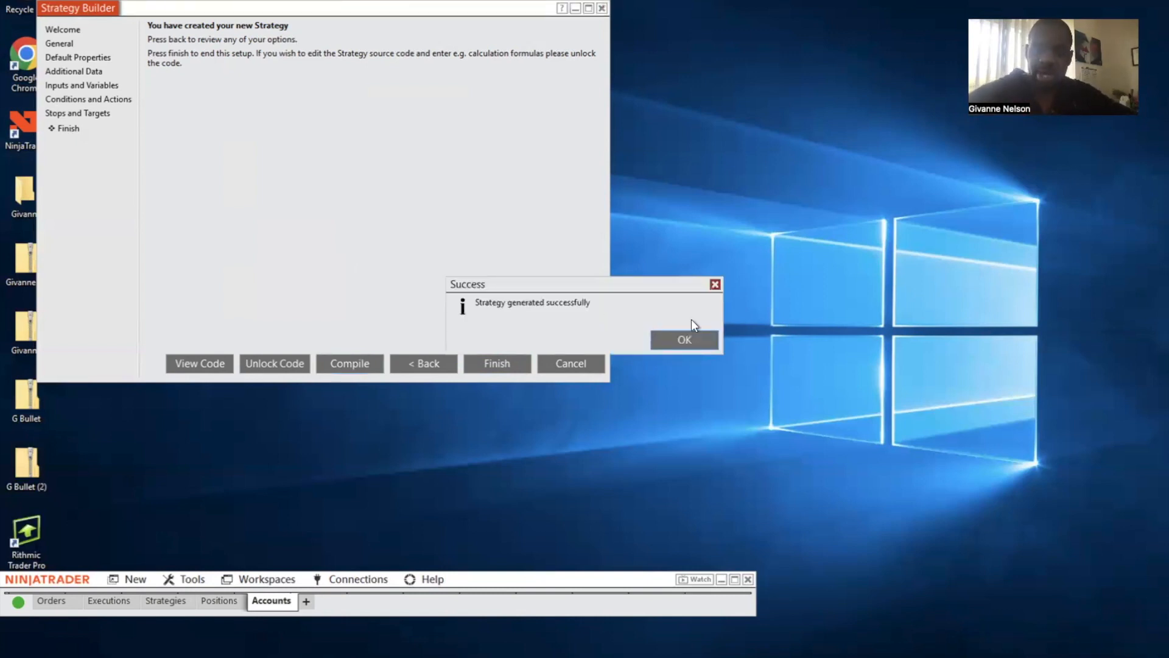
pyautogui.click(689, 341)
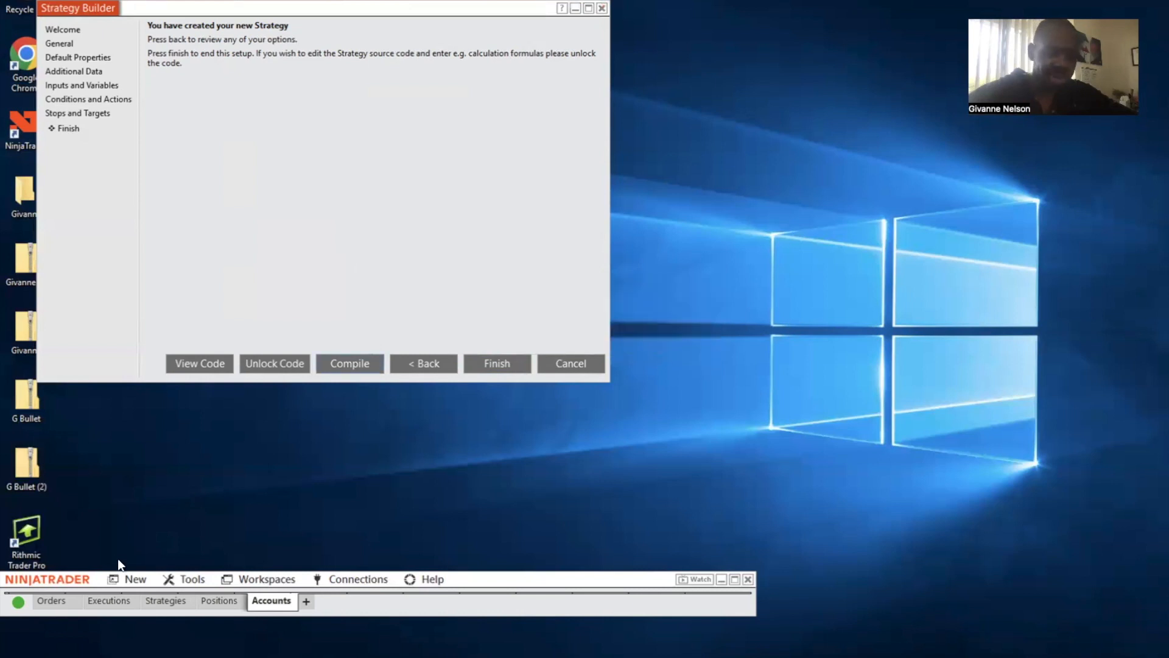
# - Open a new Strategy Analyzer window and choose vwapcrossemarsi as the strategy to backtest
pyautogui.click(135, 581)
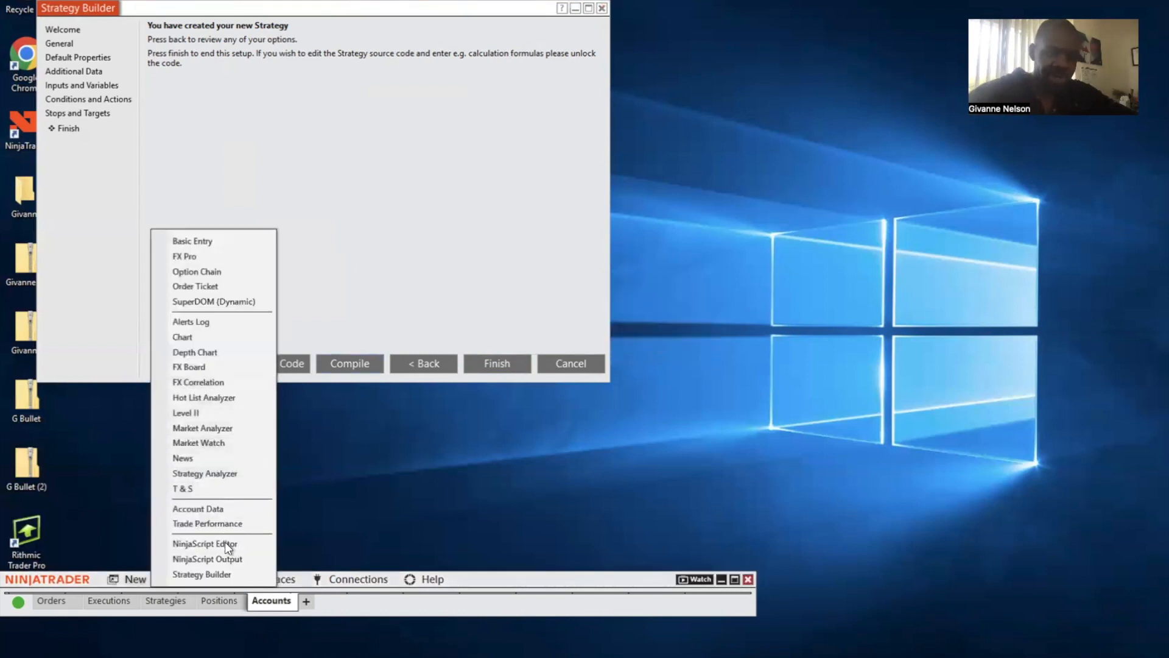
pyautogui.click(229, 473)
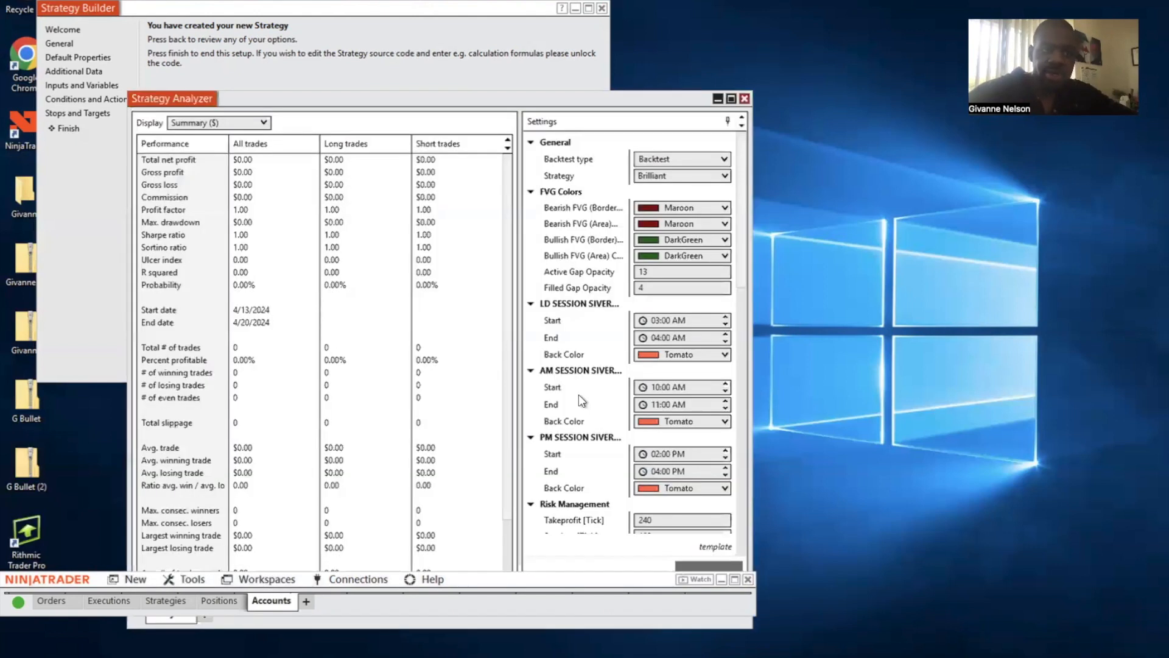
pyautogui.click(64, 33)
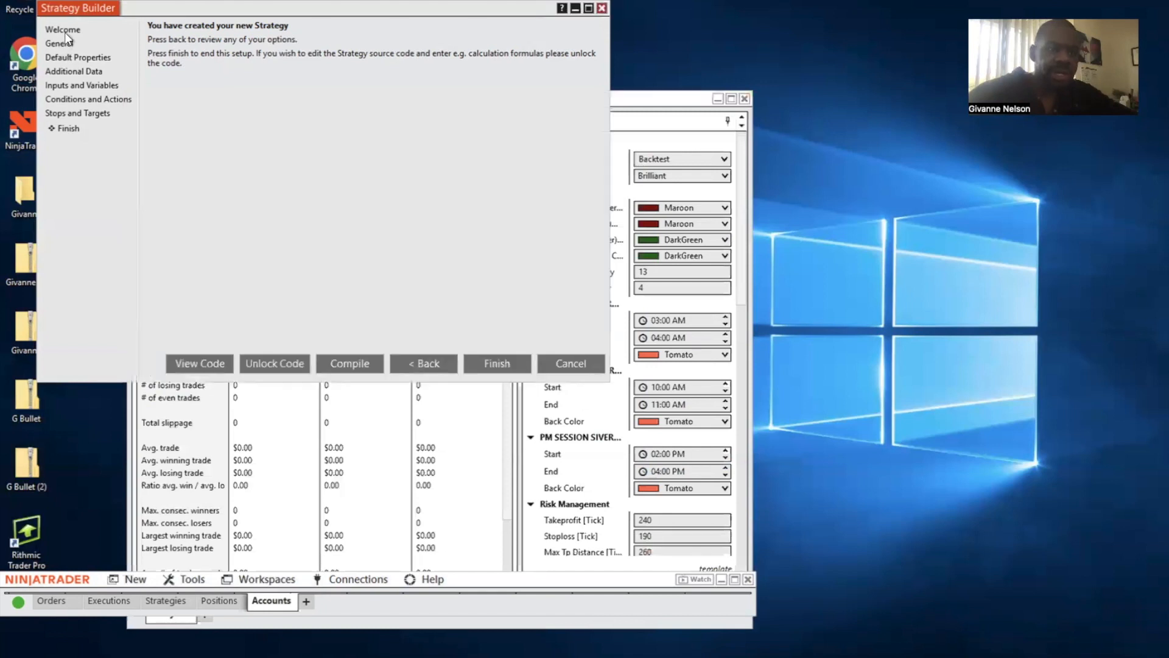
pyautogui.click(67, 28)
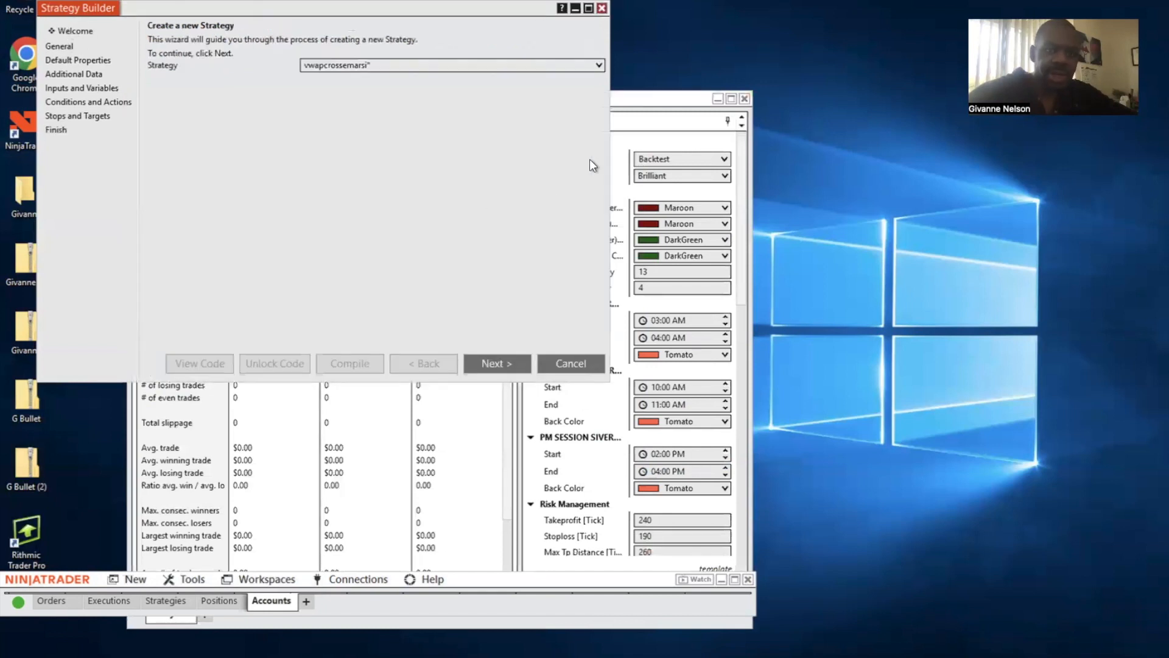
pyautogui.click(652, 130)
pyautogui.scroll(-3, 652, 130)
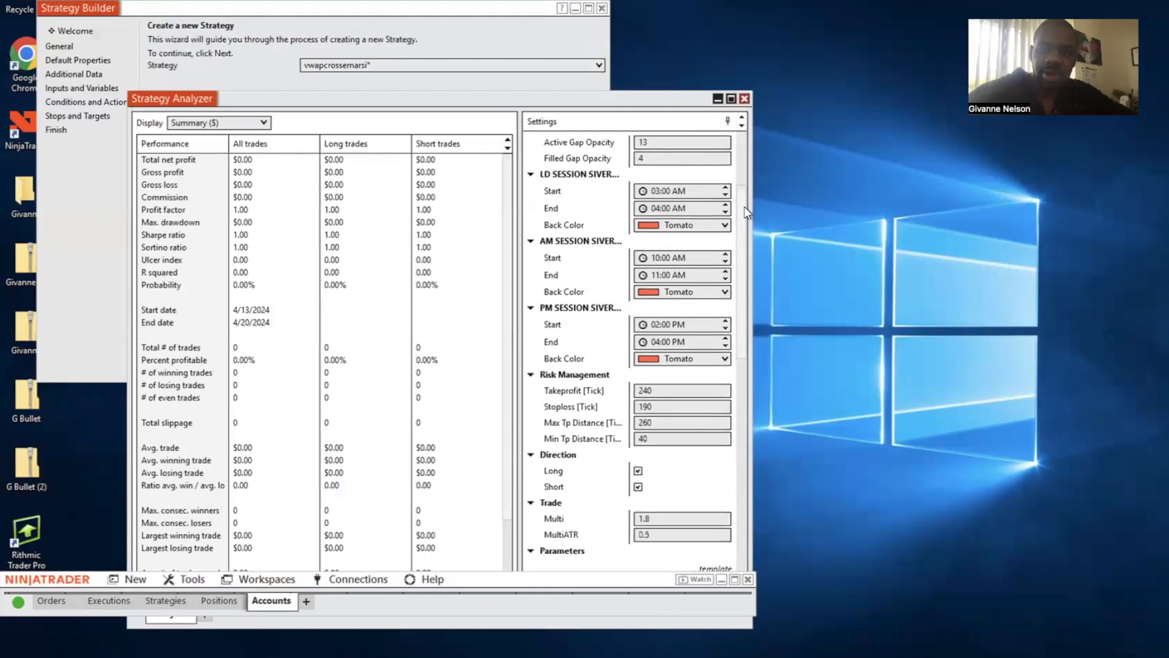
pyautogui.scroll(3, 737, 152)
pyautogui.click(725, 175)
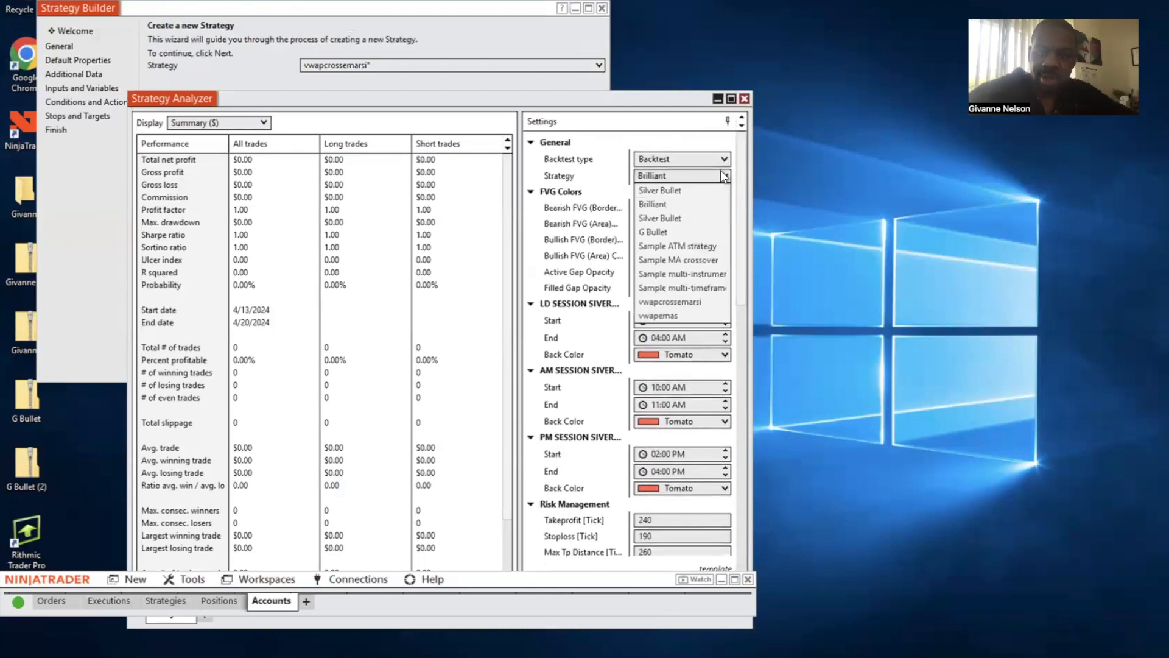
pyautogui.click(687, 298)
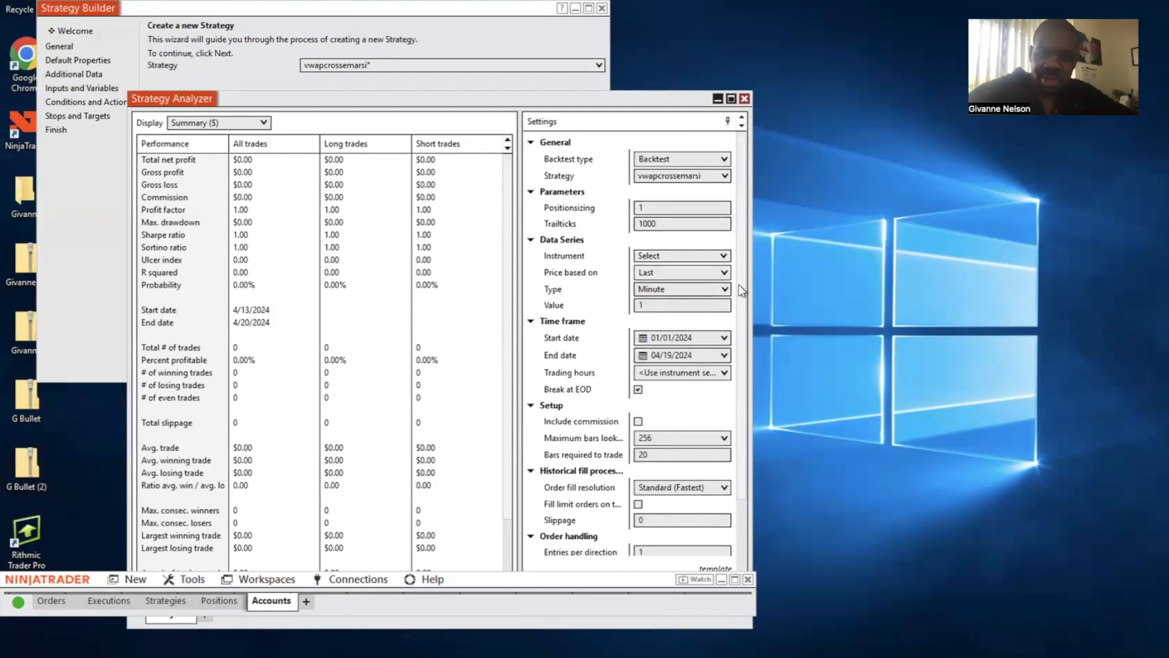
# - Set the backtest instrument to NQ JUN24 and run the backtest
pyautogui.click(721, 253)
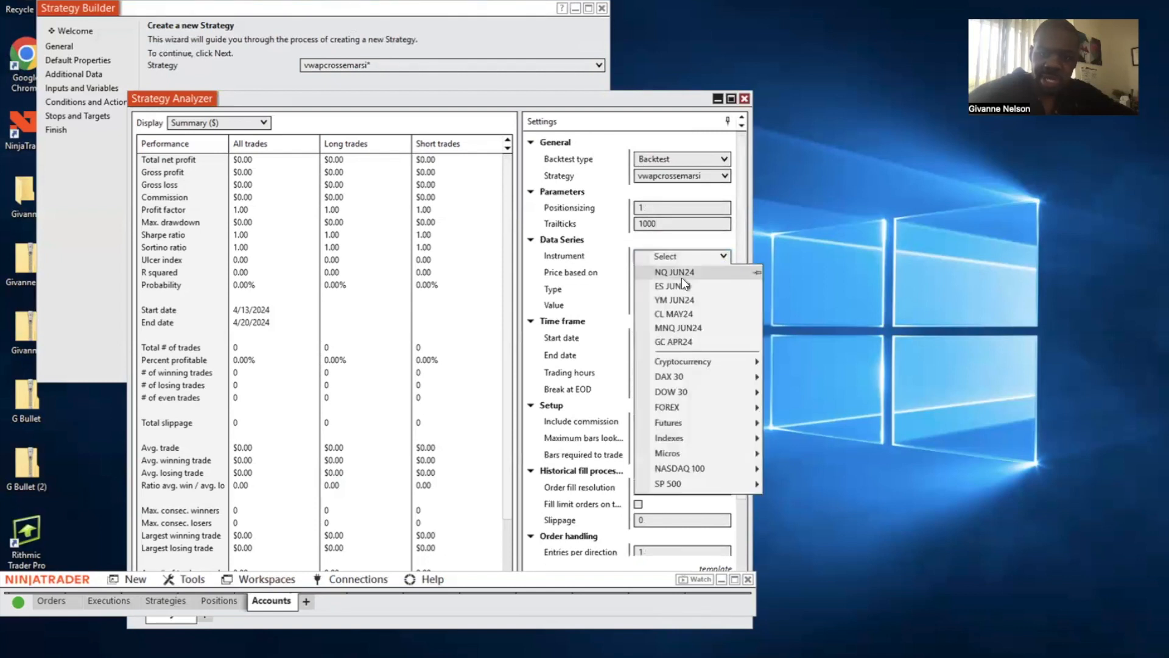
pyautogui.click(680, 273)
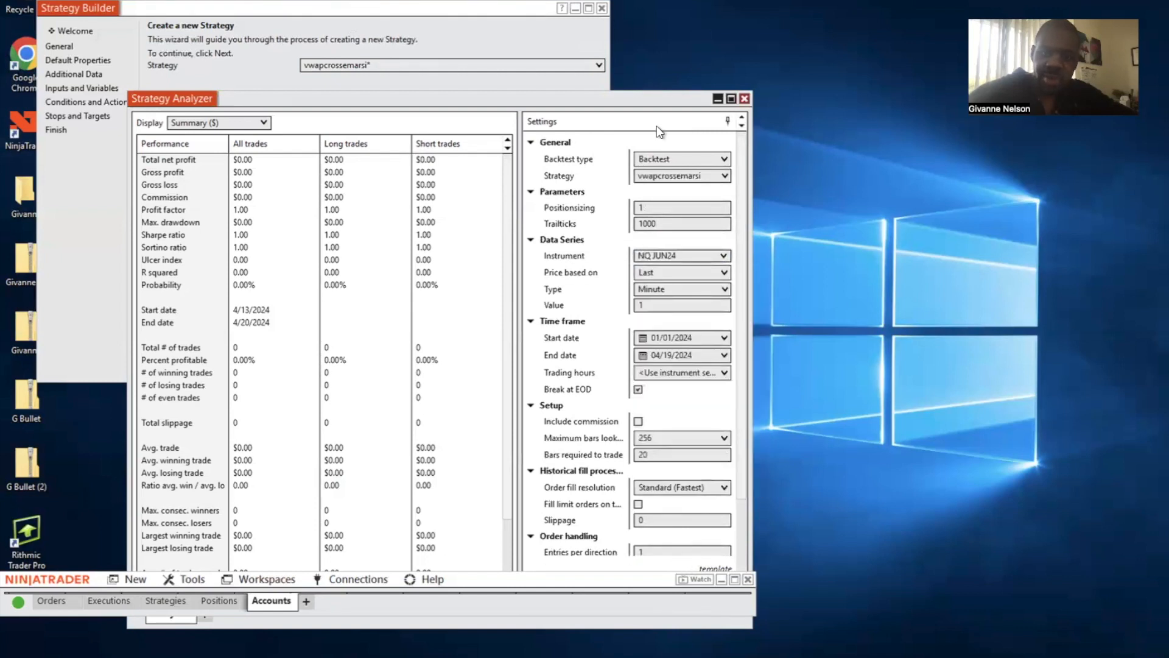
pyautogui.moveTo(667, 100); pyautogui.dragTo(688, 21)
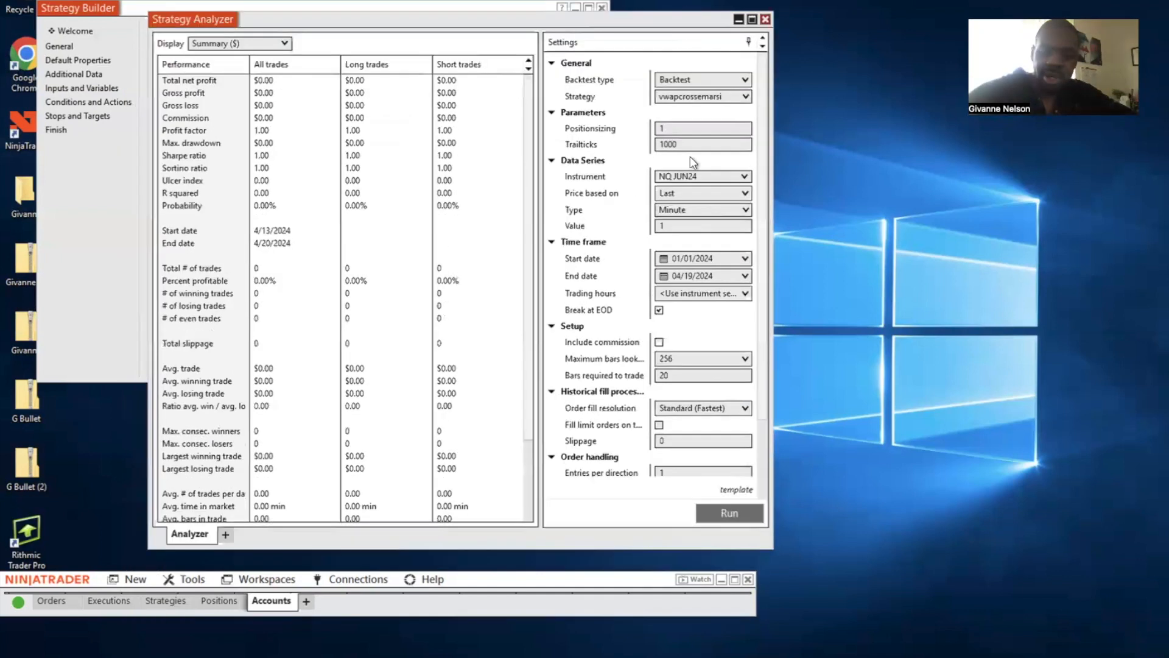
pyautogui.click(736, 513)
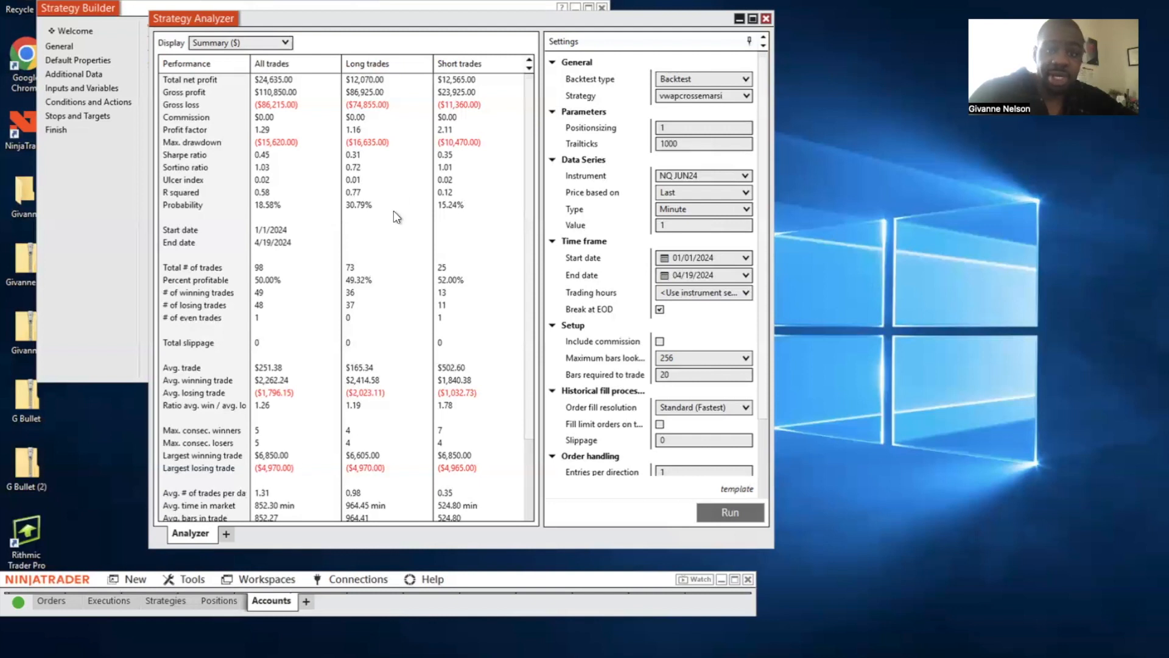
pyautogui.click(104, 207)
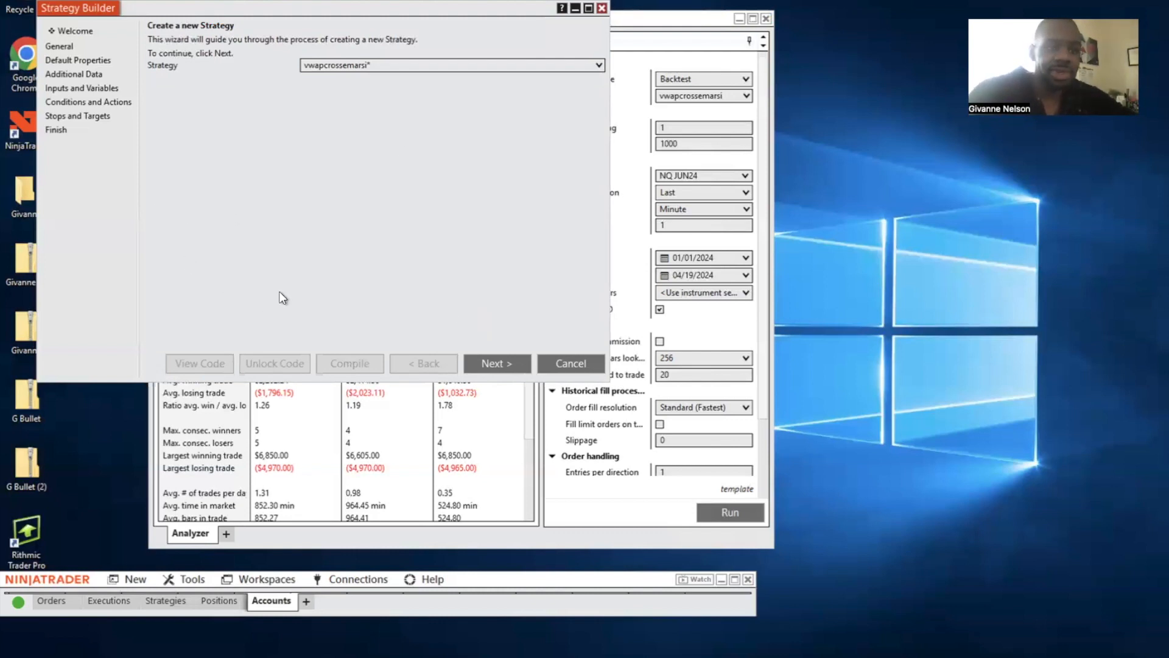
pyautogui.click(341, 471)
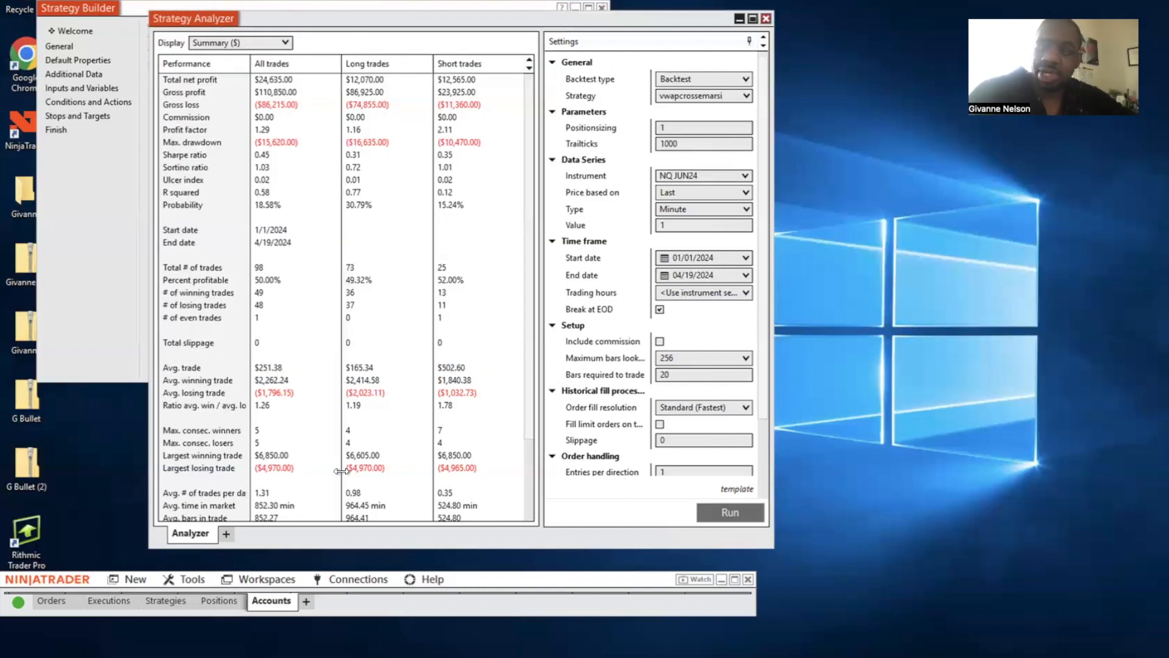